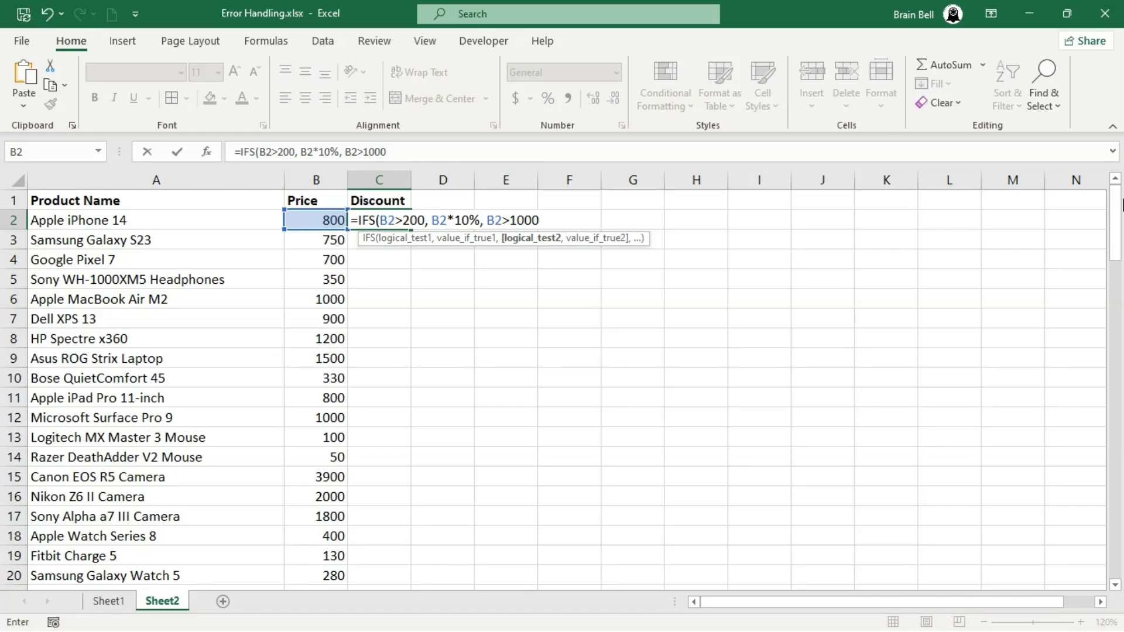
# Complete the C2 discount formula as =IFS(B2>2000, B2*10%, B2>1000, B2*5%) and fill it down to C20
pyautogui.write(', ')
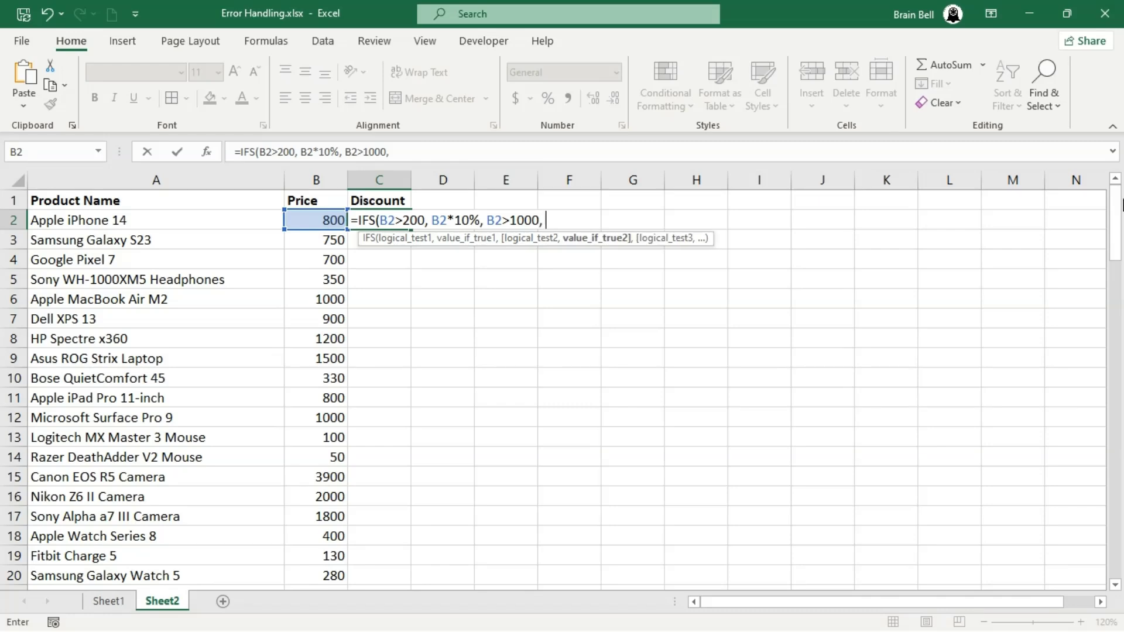
pyautogui.write('B2*')
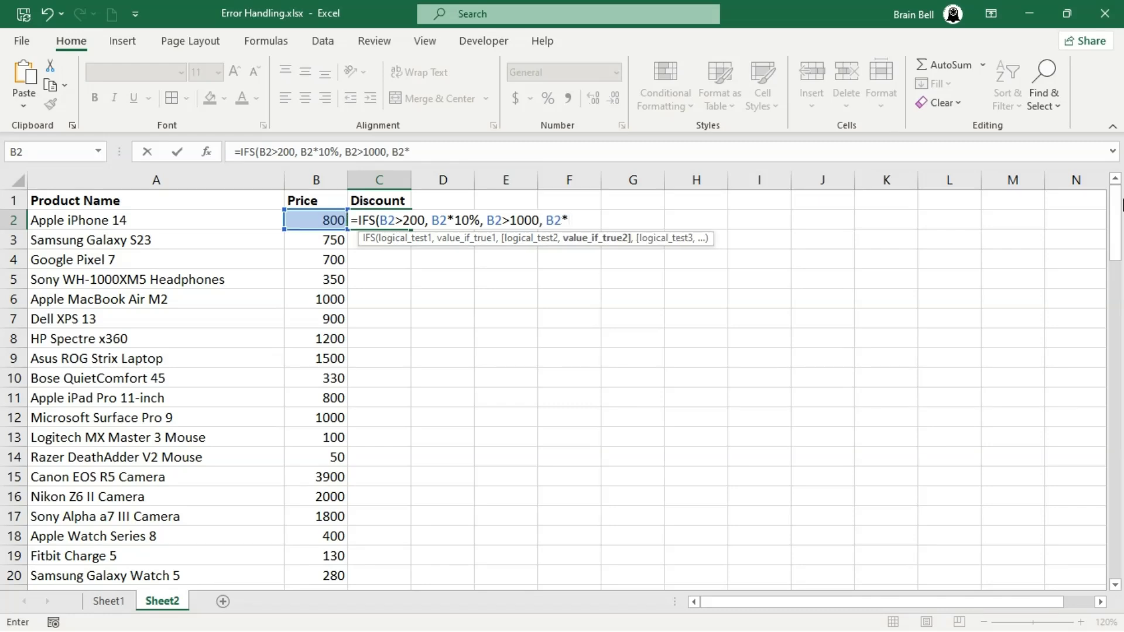
pyautogui.write('5%')
pyautogui.click(427, 220)
pyautogui.write('0')
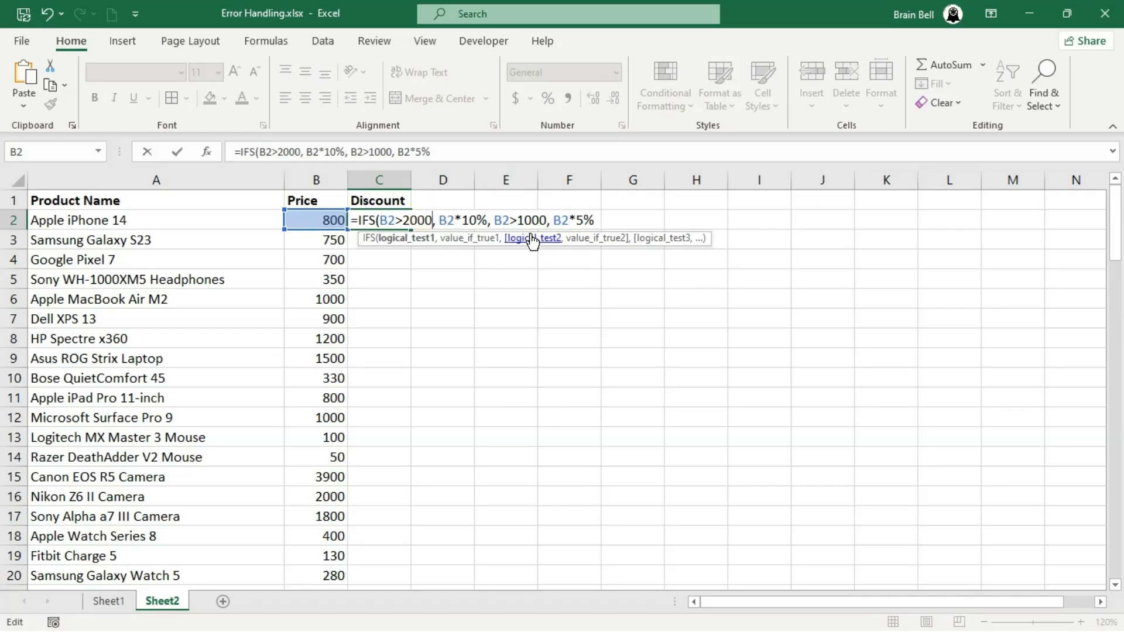
pyautogui.press('Return')
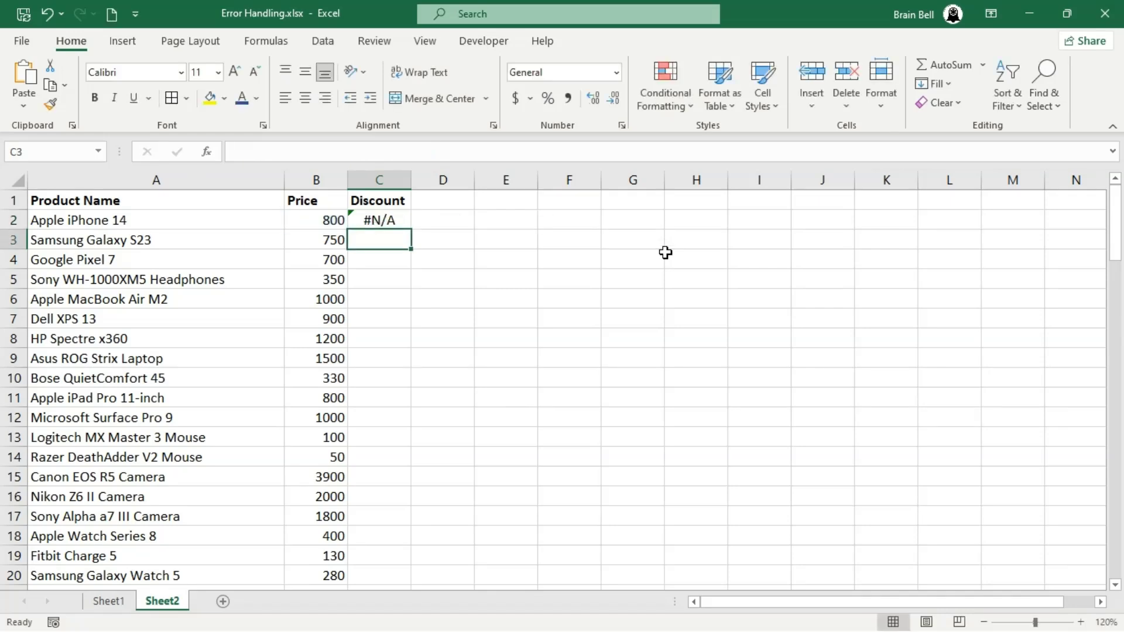
pyautogui.press('Up')
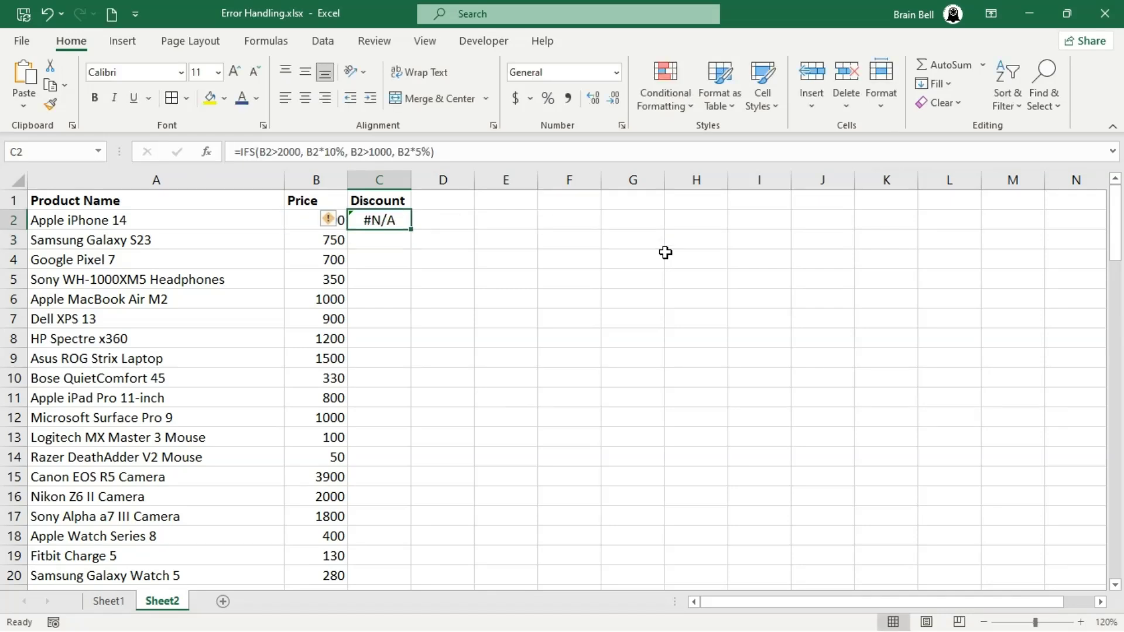
pyautogui.doubleClick(411, 230)
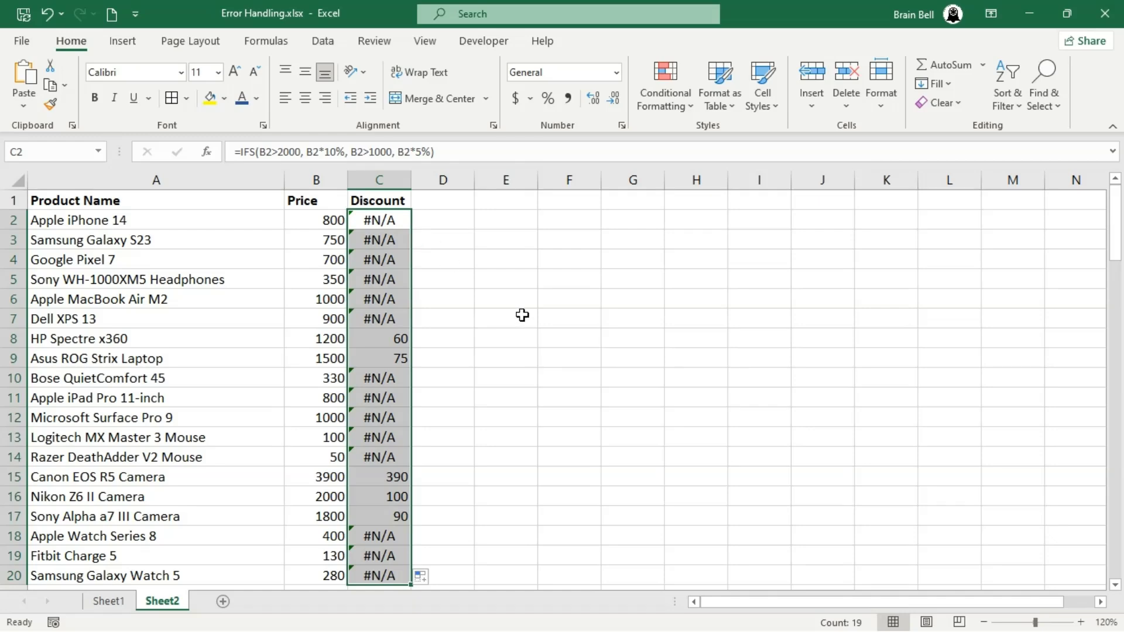
# Enter =ISERROR(C2) in cell D2 and fill it down to D20 to test every discount for errors
pyautogui.click(424, 222)
pyautogui.write('=')
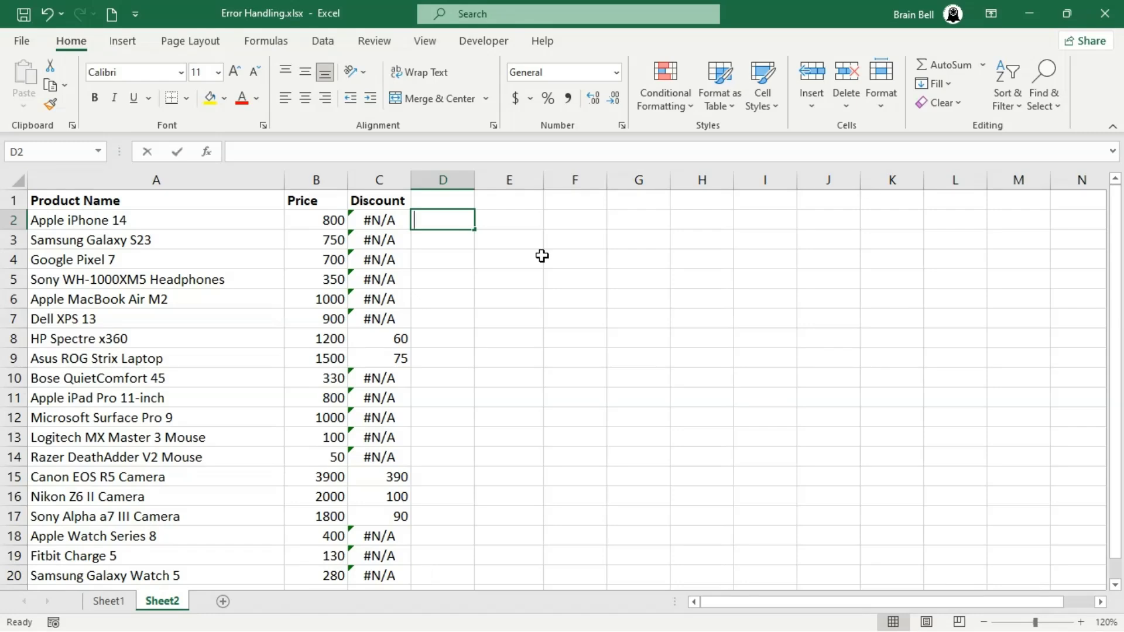
pyautogui.write('is')
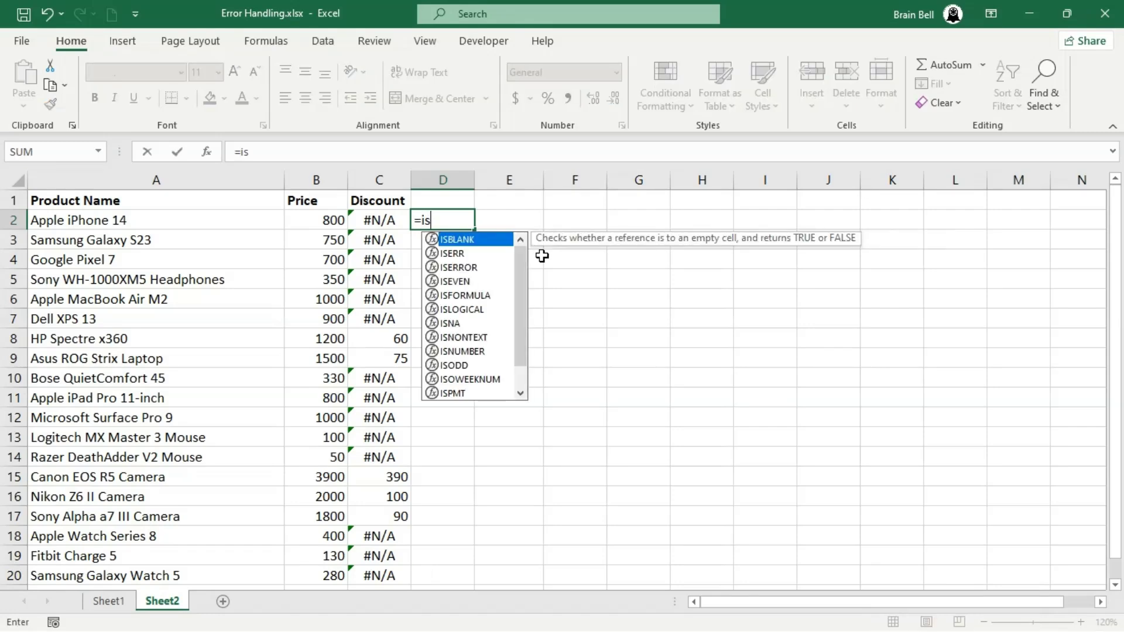
pyautogui.write('err')
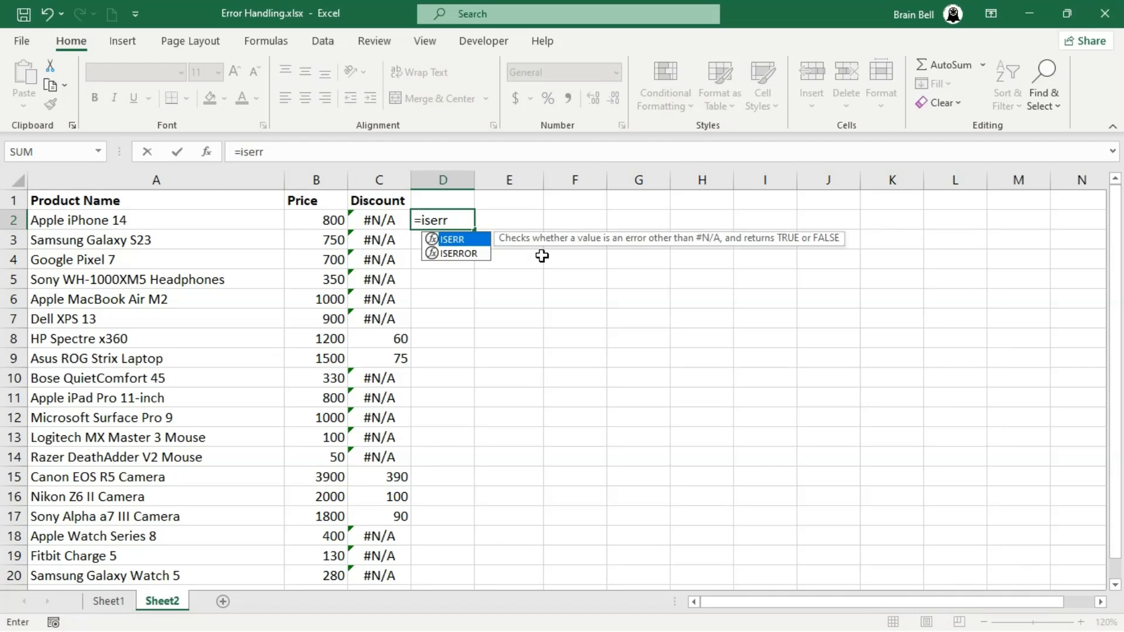
pyautogui.press('Down')
pyautogui.press('Tab')
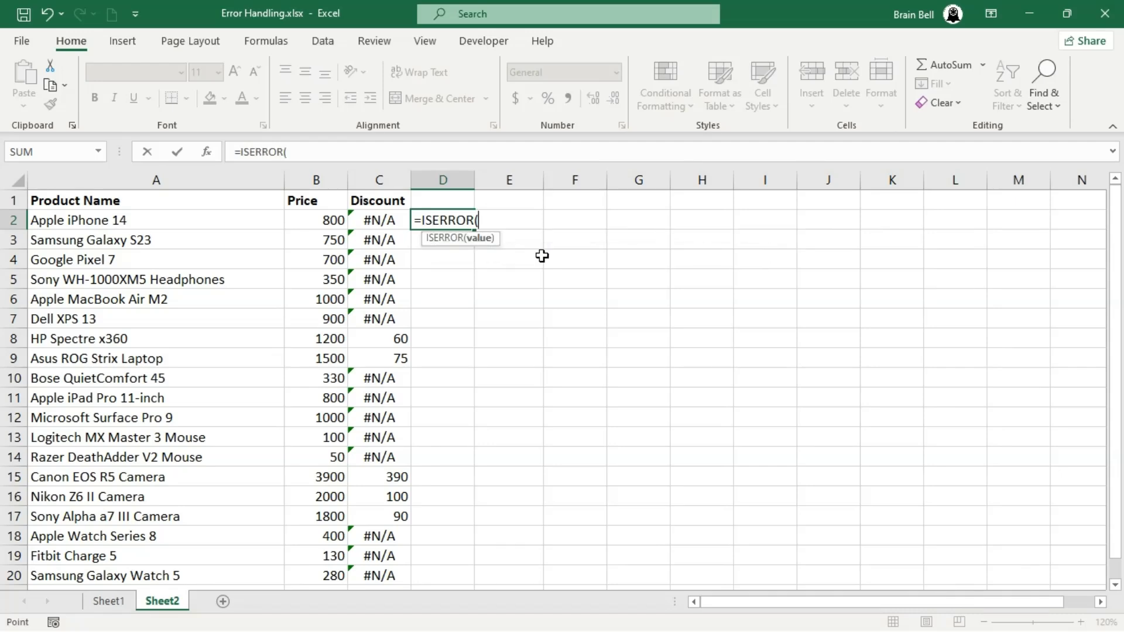
pyautogui.press('Left')
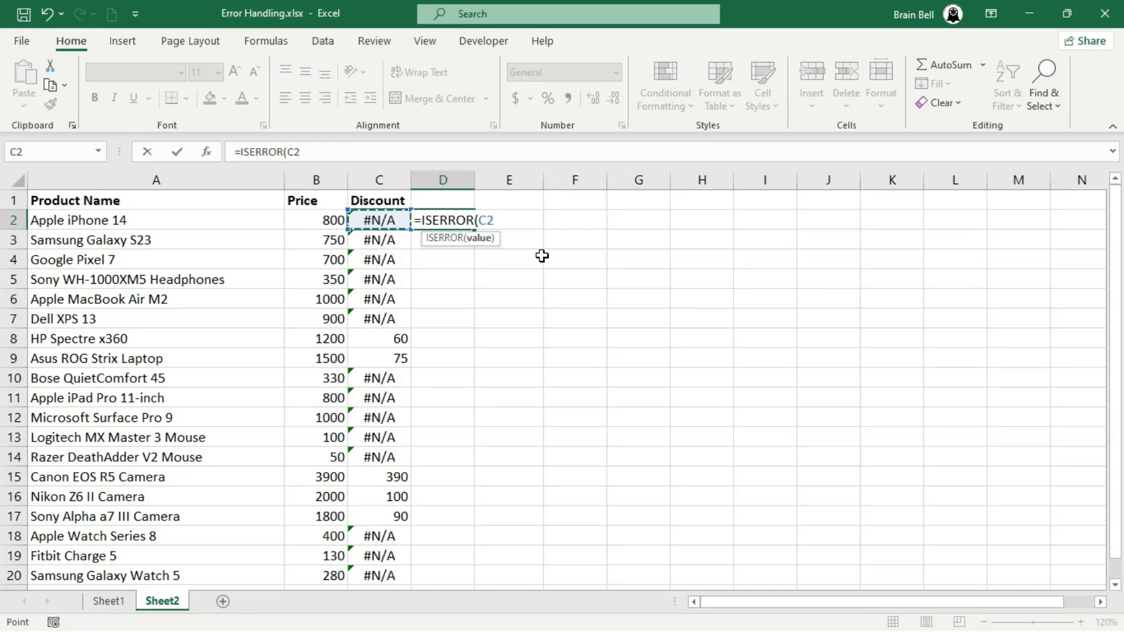
pyautogui.write(')')
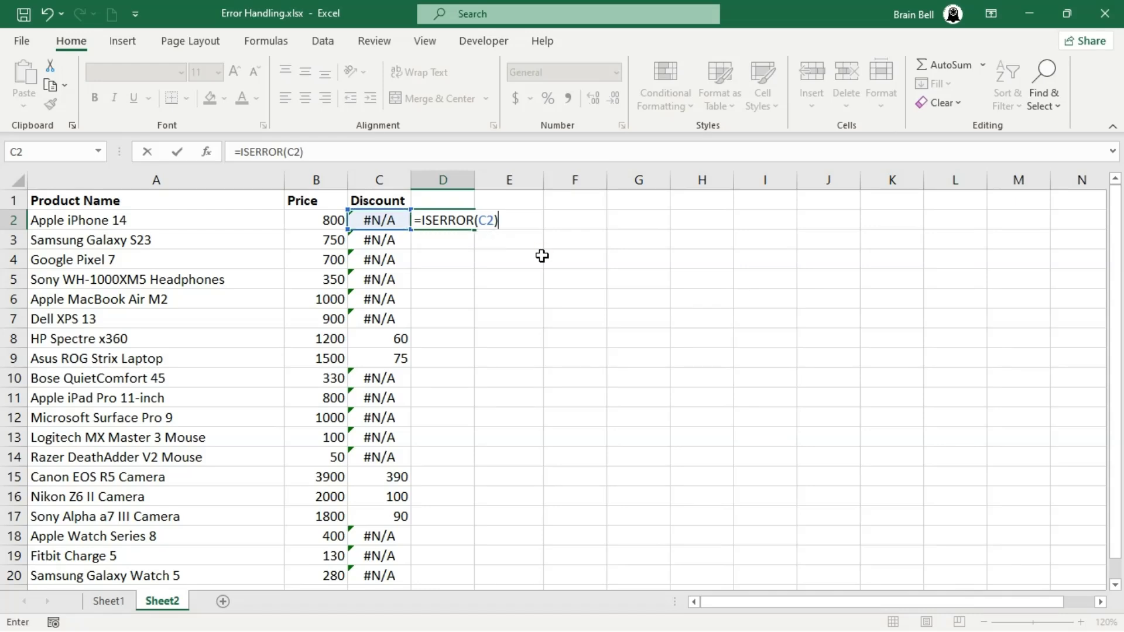
pyautogui.press('Return')
pyautogui.click(468, 220)
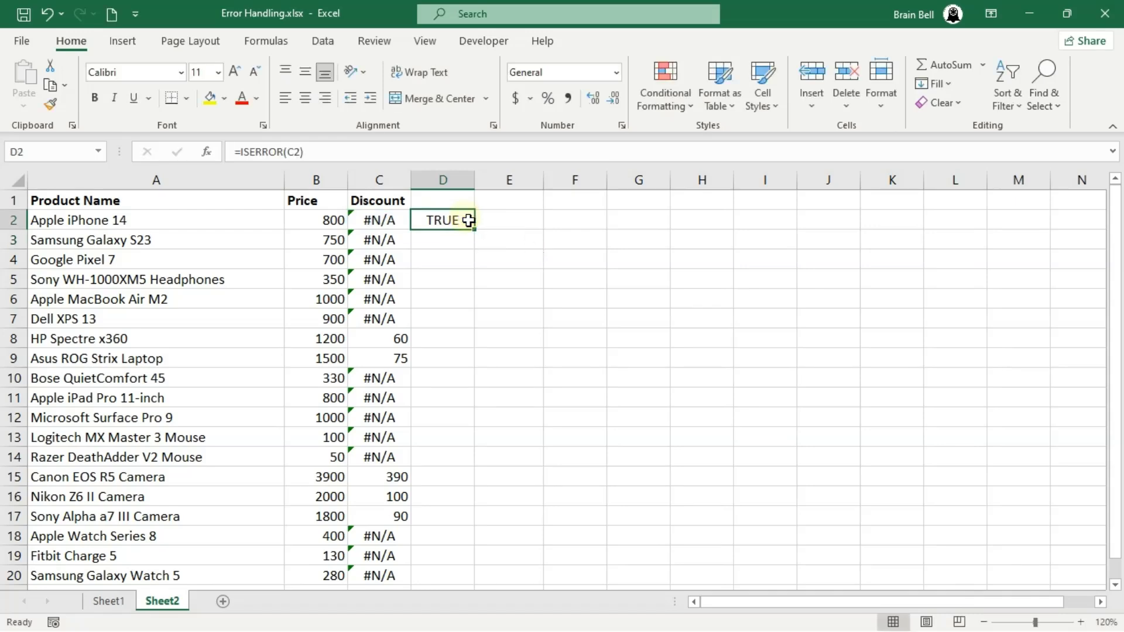
pyautogui.doubleClick(473, 228)
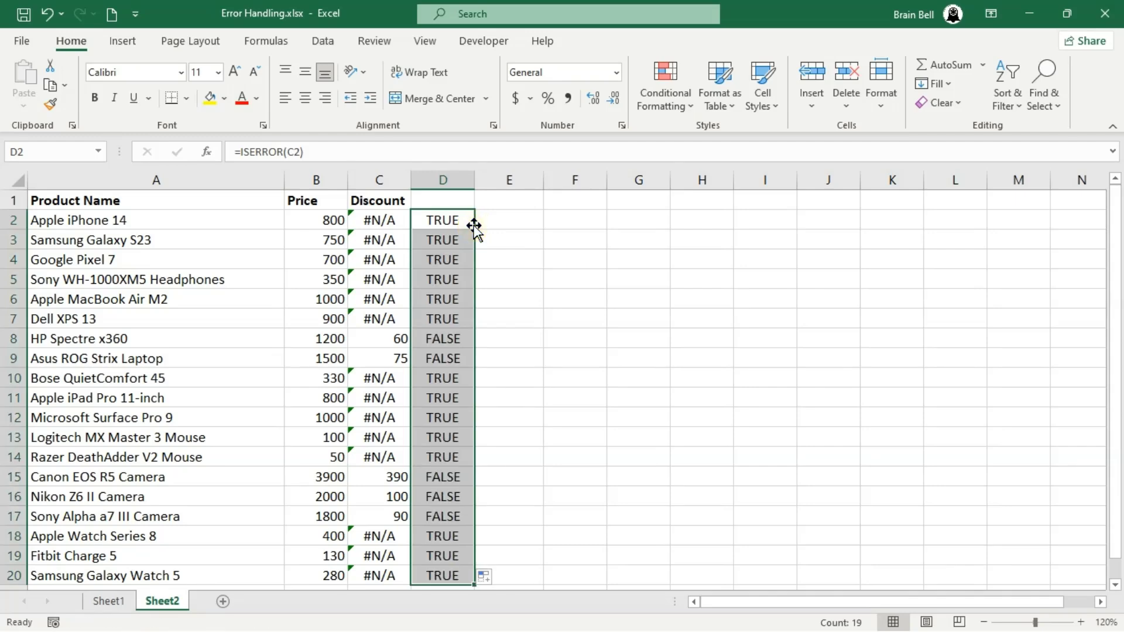
pyautogui.click(461, 338)
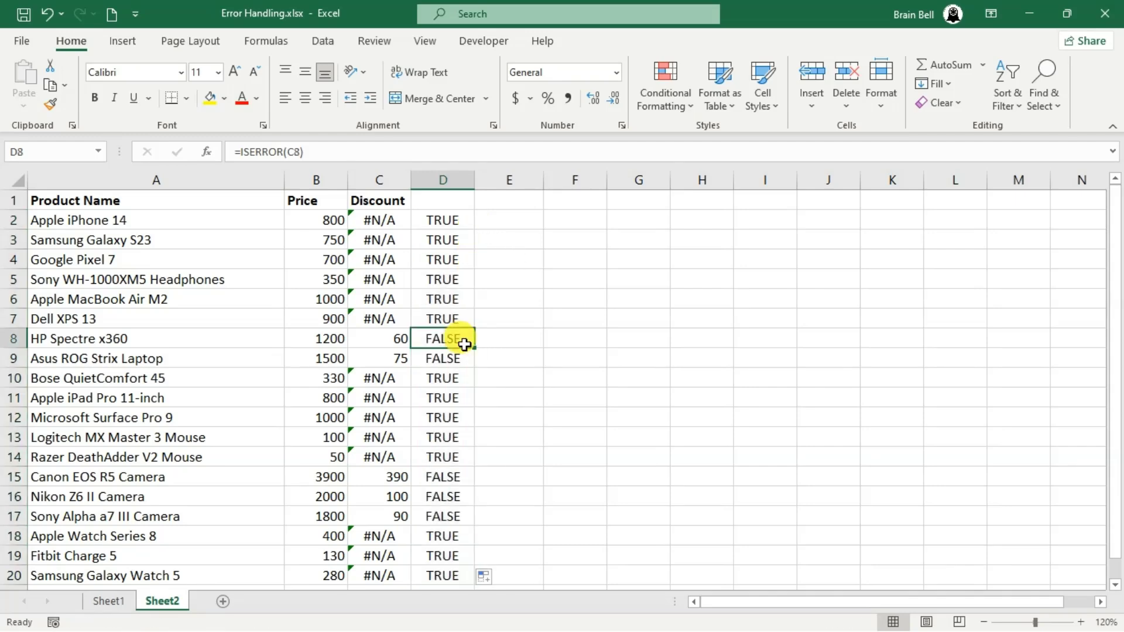
# Change the D2 formula to =IF(ISERROR(C2), 0, C2) and fill it down to D20
pyautogui.doubleClick(450, 220)
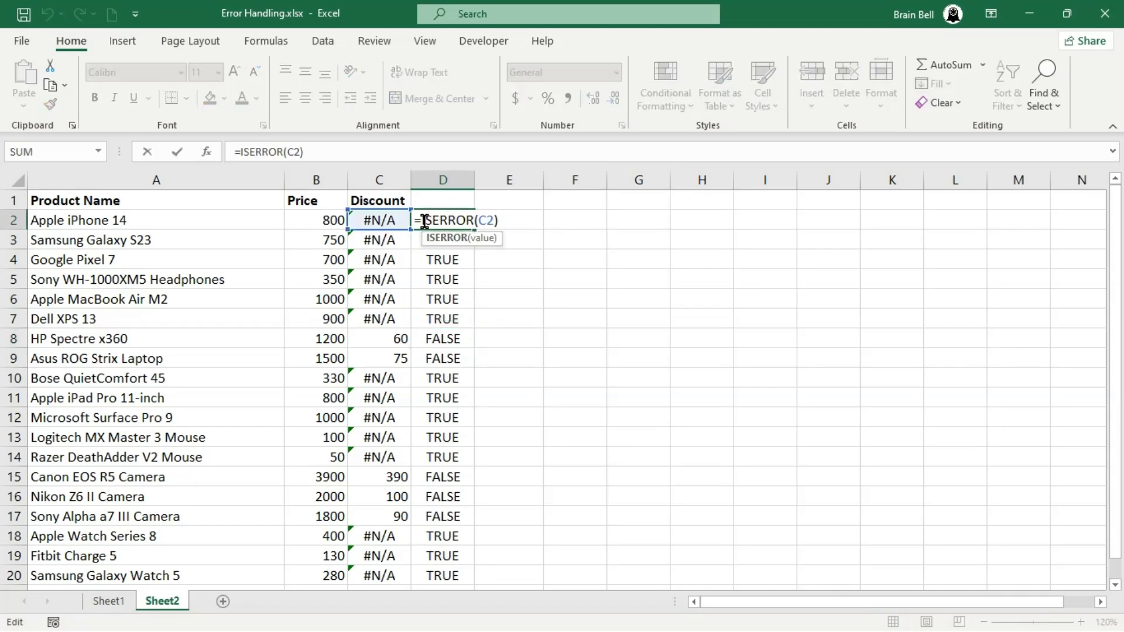
pyautogui.press('Left')
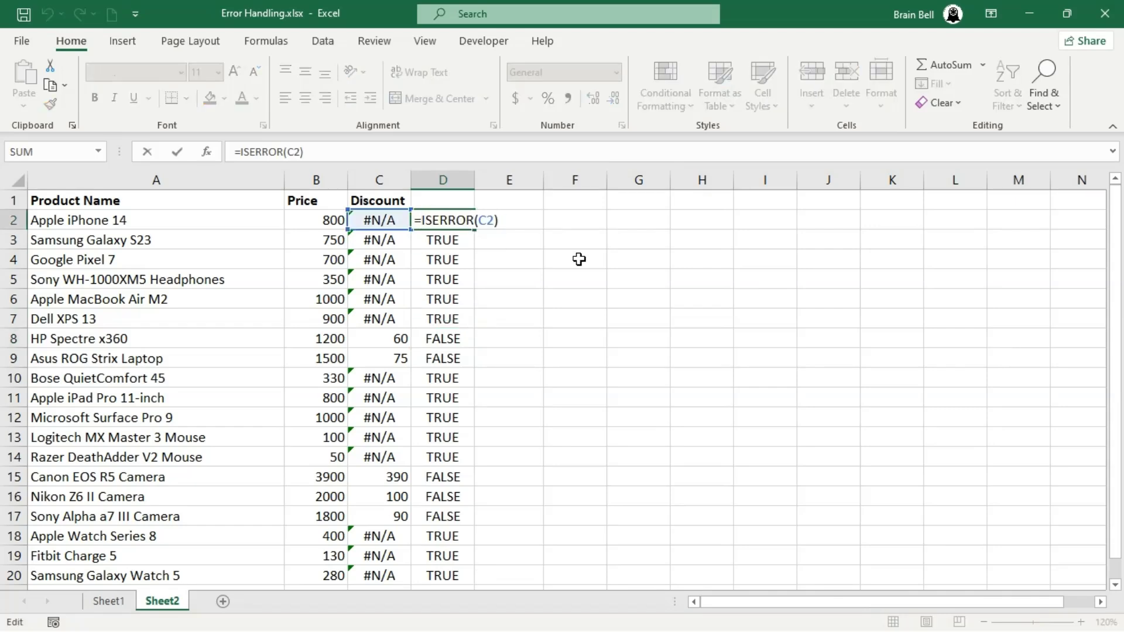
pyautogui.write('IF(ISERROR(C2)')
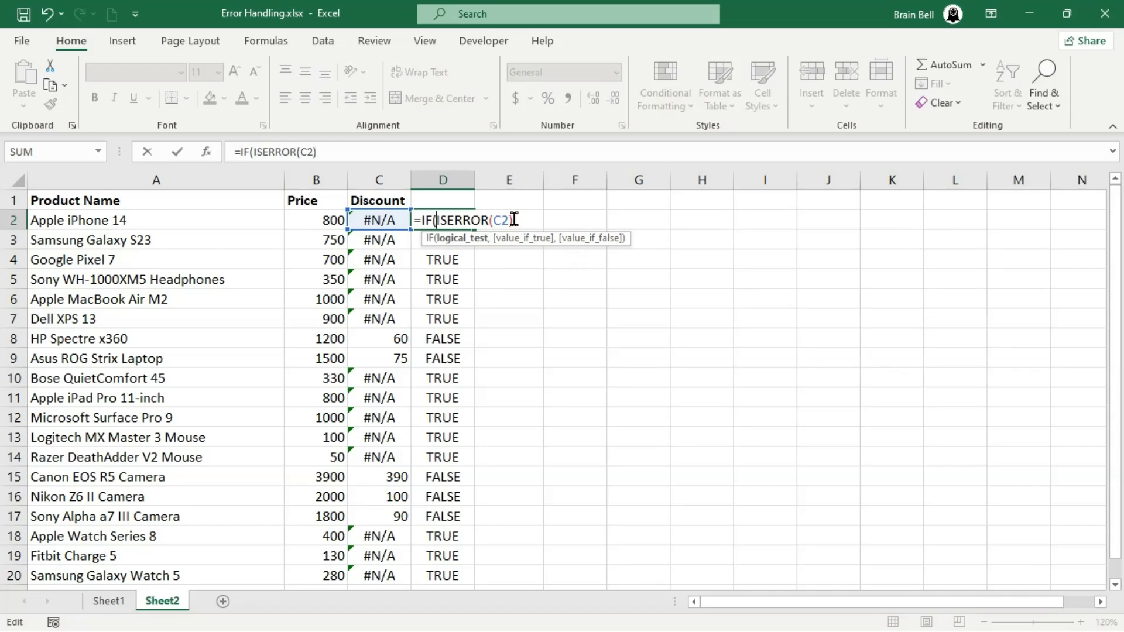
pyautogui.write(', ')
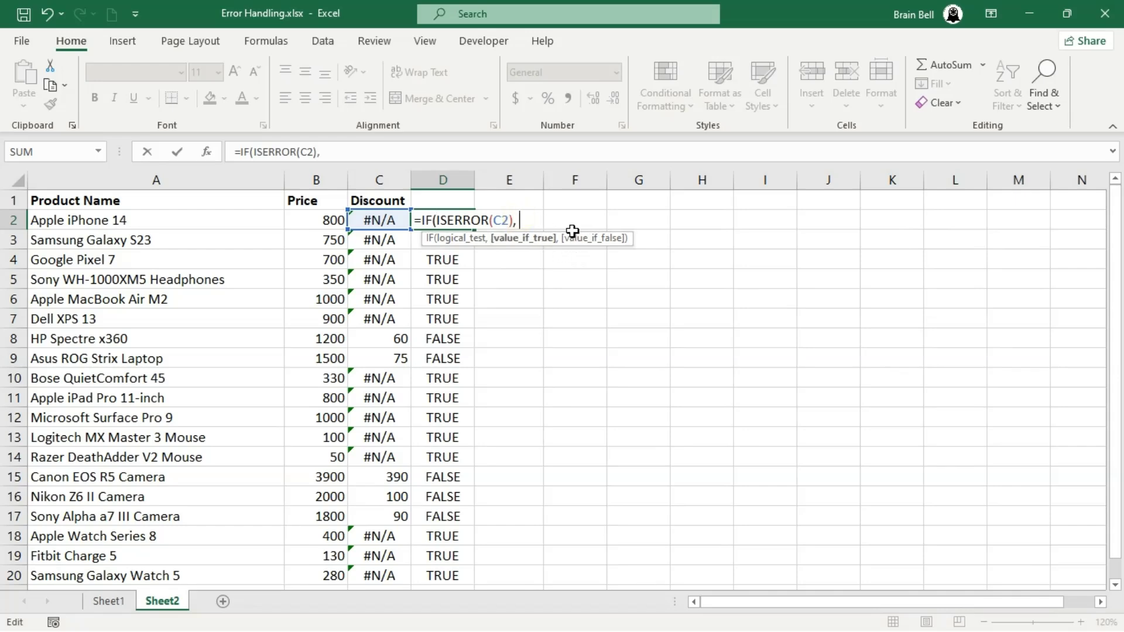
pyautogui.write('0, ')
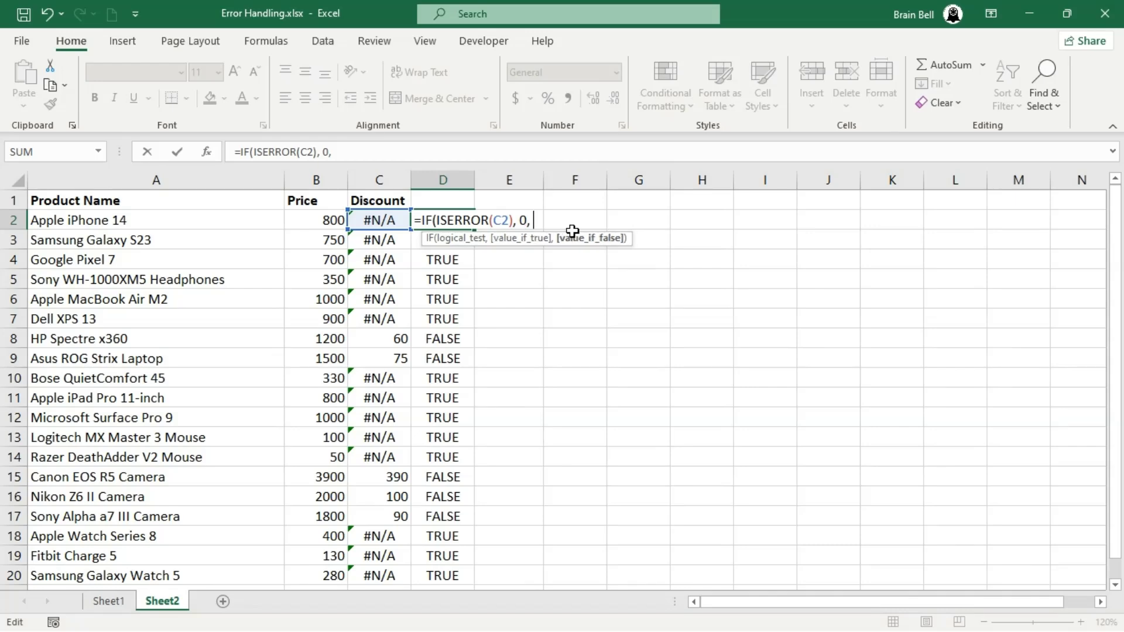
pyautogui.write('C2)')
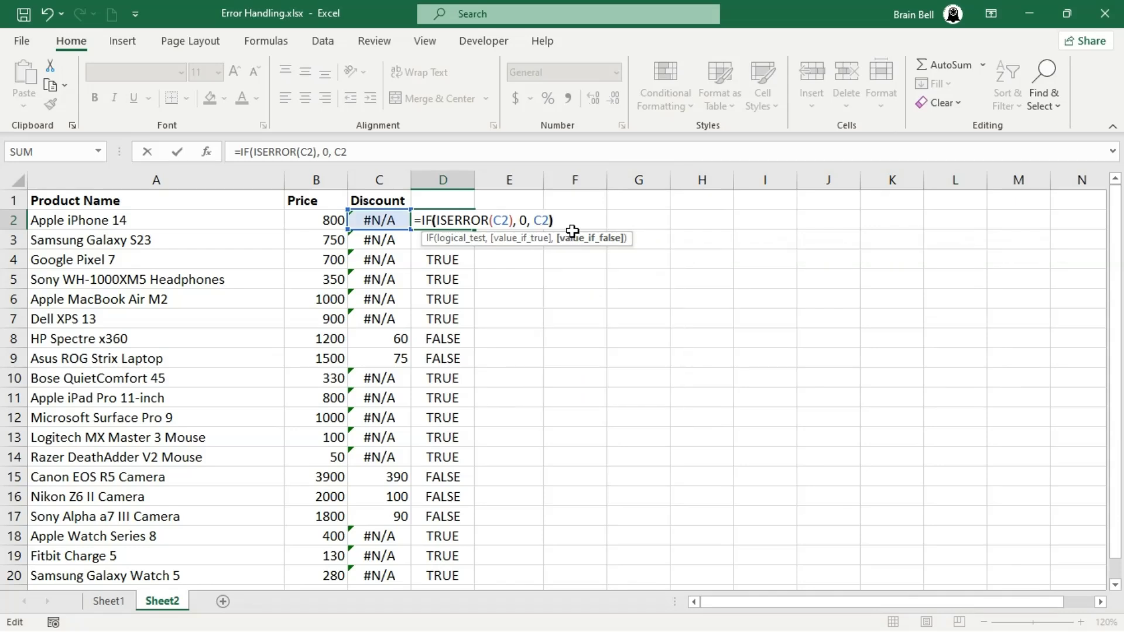
pyautogui.press('Return')
pyautogui.press('Up')
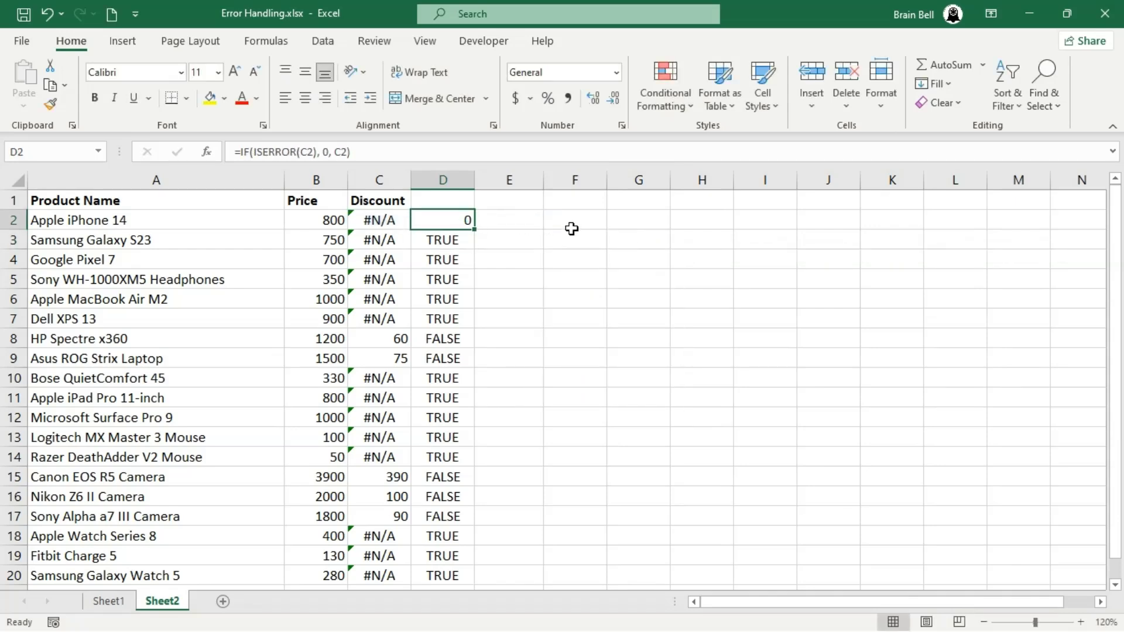
pyautogui.doubleClick(472, 231)
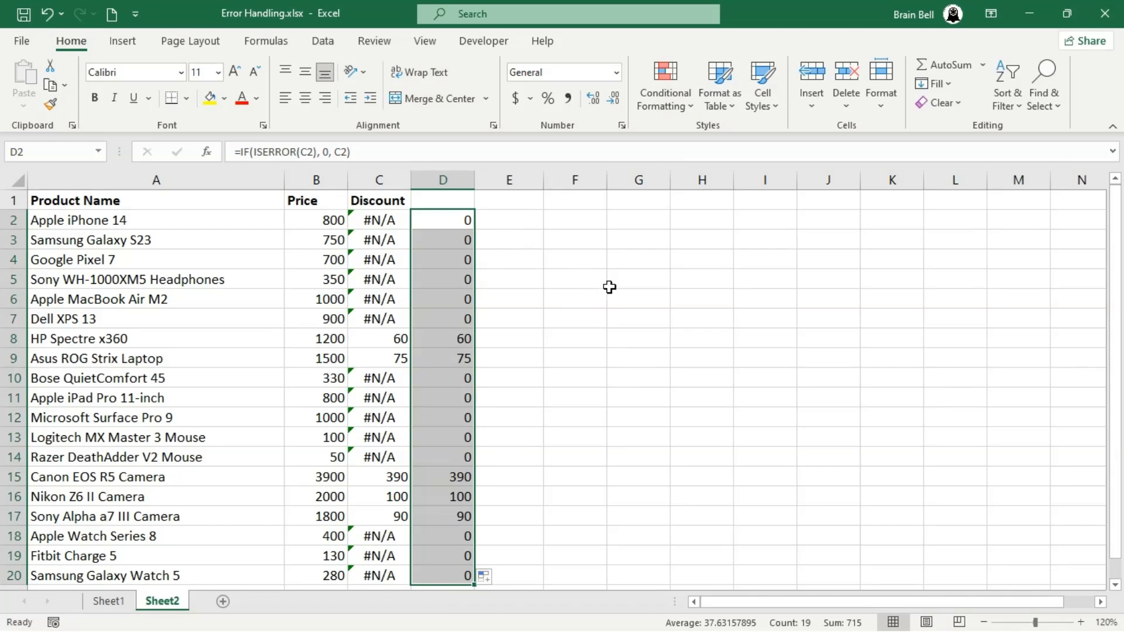
# Clear the IF/ISERROR formulas from D2:D20
pyautogui.doubleClick(457, 222)
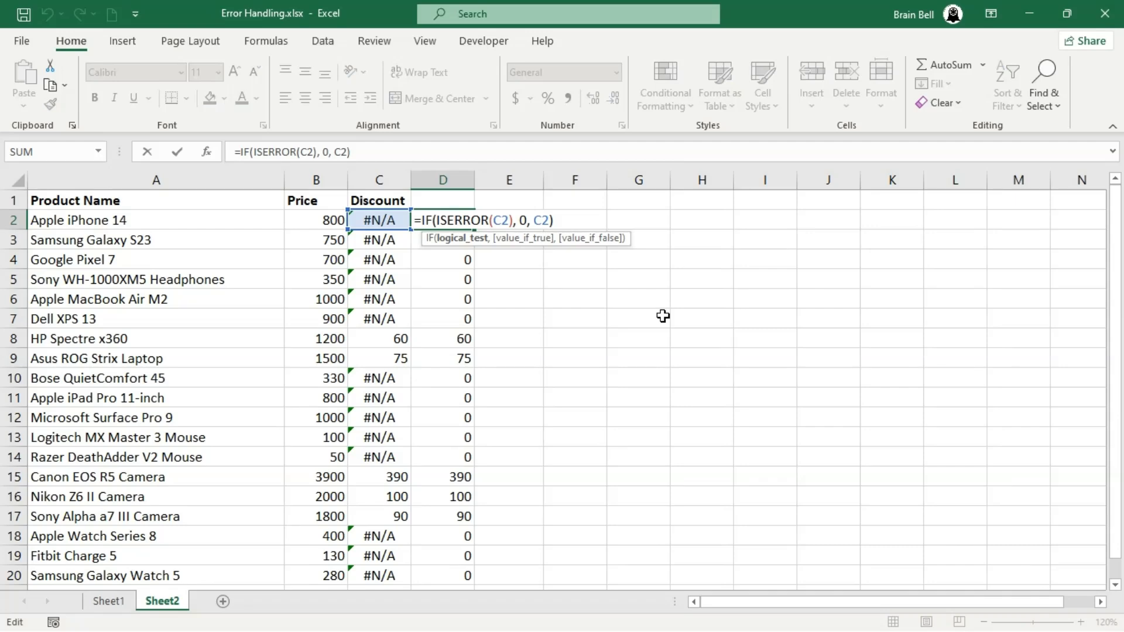
pyautogui.press('Escape')
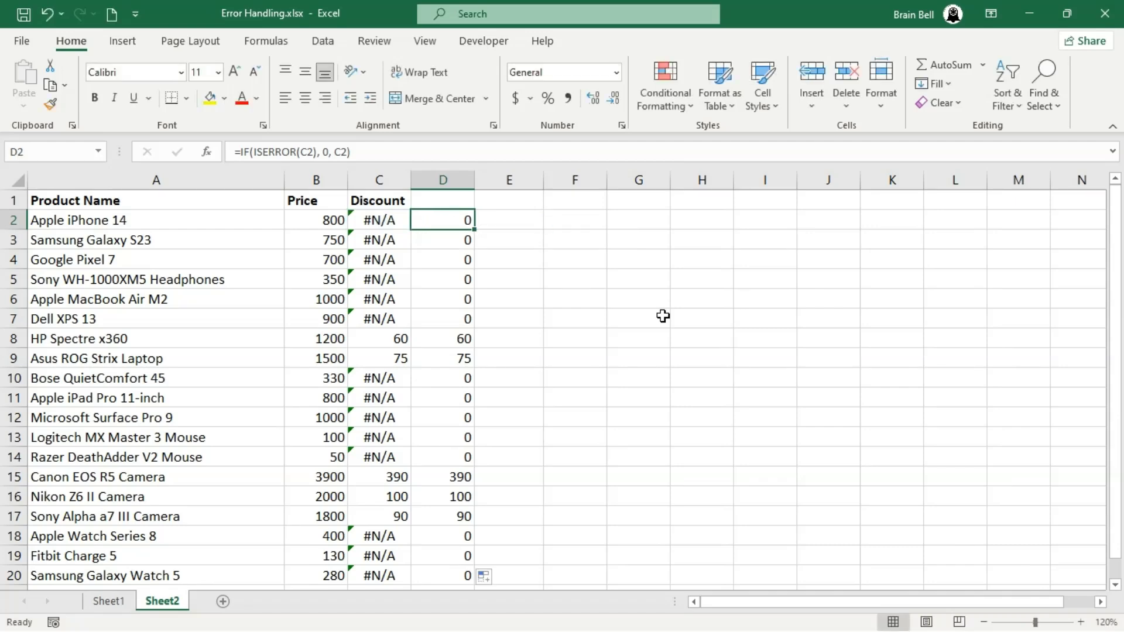
pyautogui.hotkey('ctrl', 'shift', 'Down')
pyautogui.press('Delete')
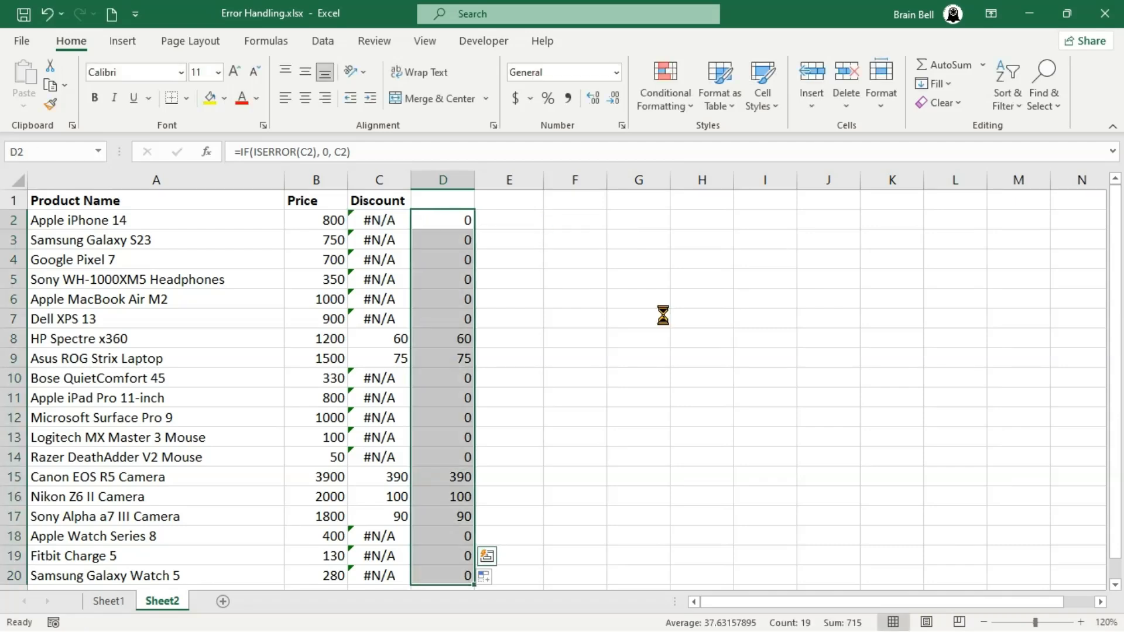
pyautogui.press('Left')
pyautogui.press('Right')
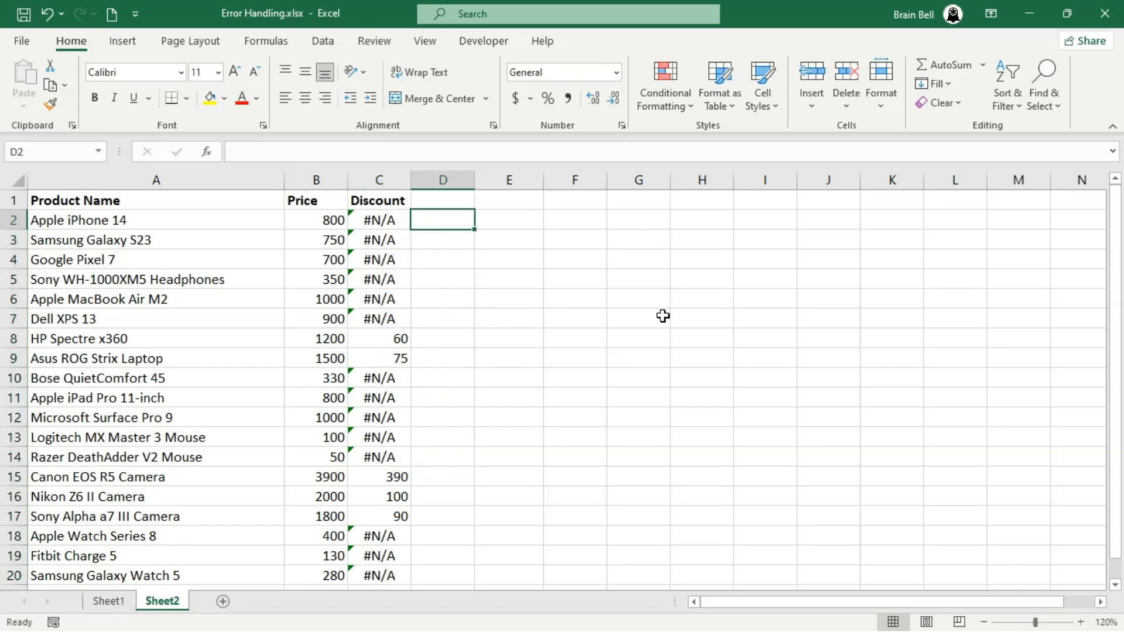
# Enter =IFERROR(C2, 0) in cell D2 and fill it down to D20
pyautogui.write('=')
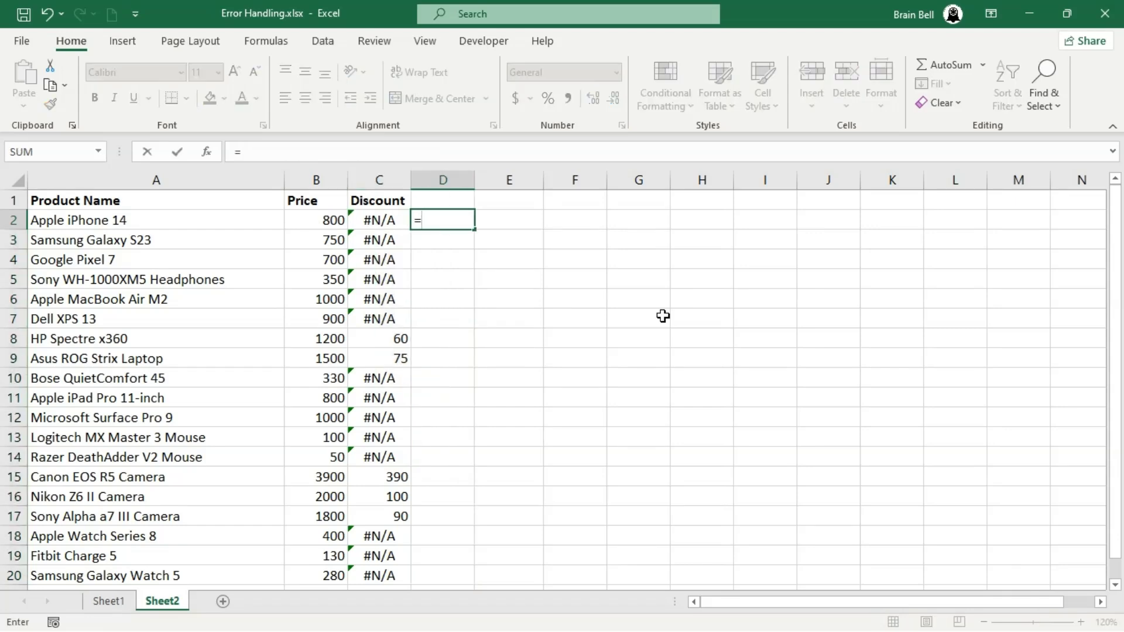
pyautogui.write('IFE')
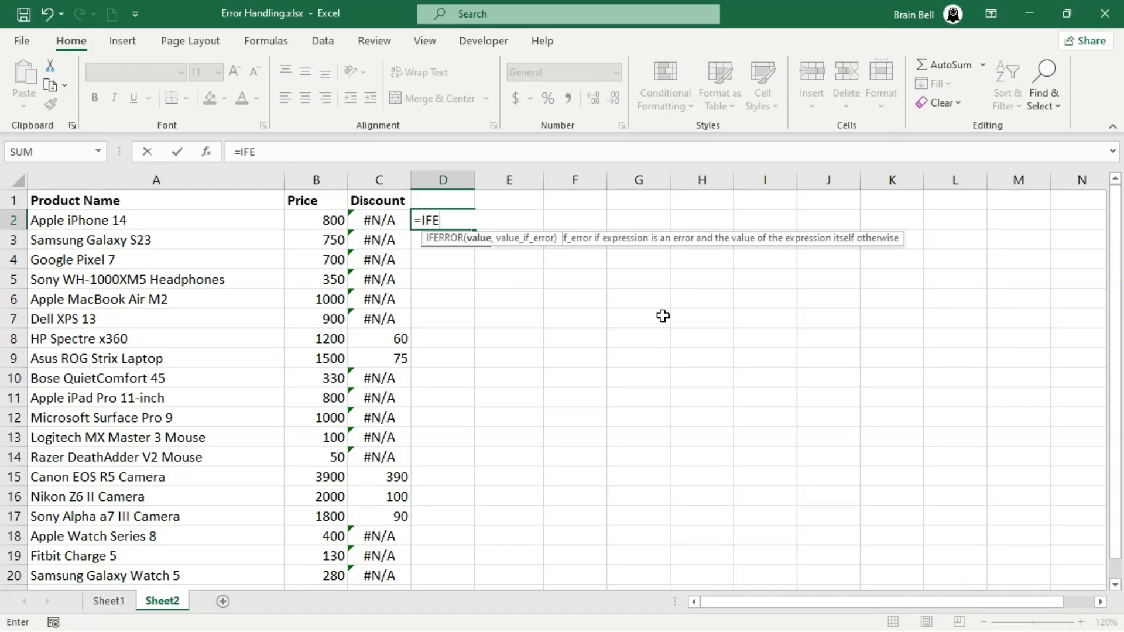
pyautogui.press('Tab')
pyautogui.press('Left')
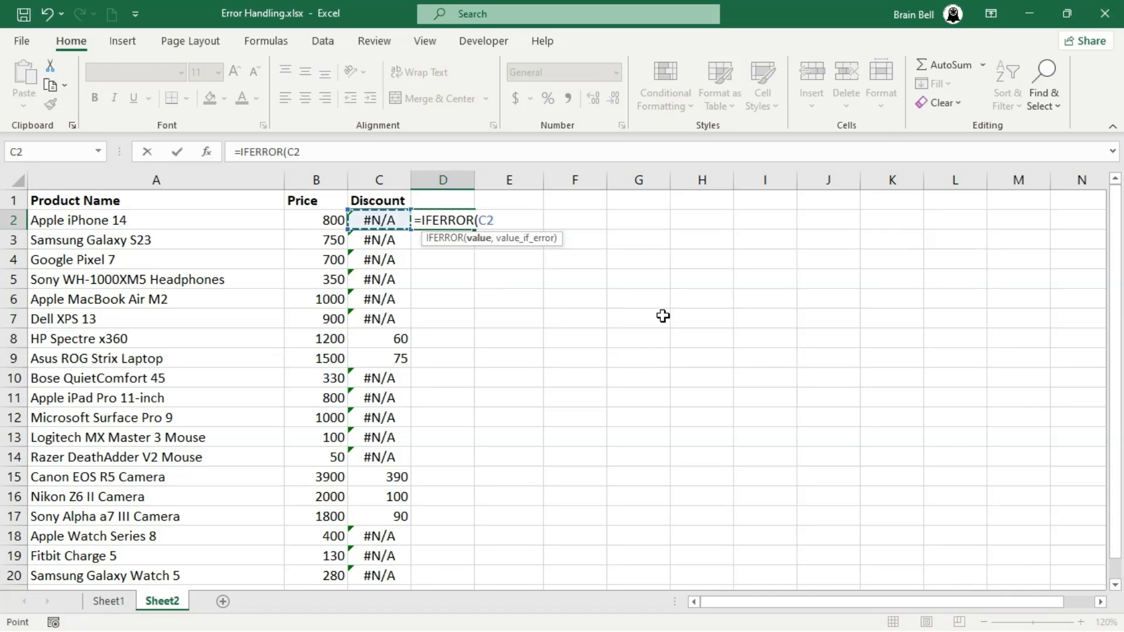
pyautogui.write(', 0')
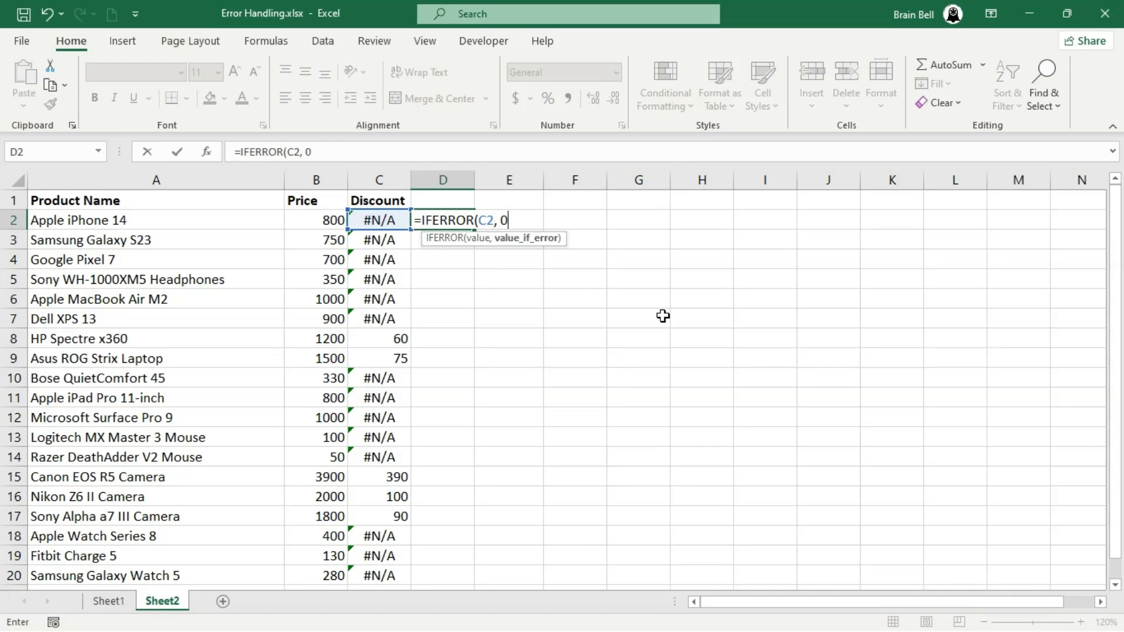
pyautogui.write(')')
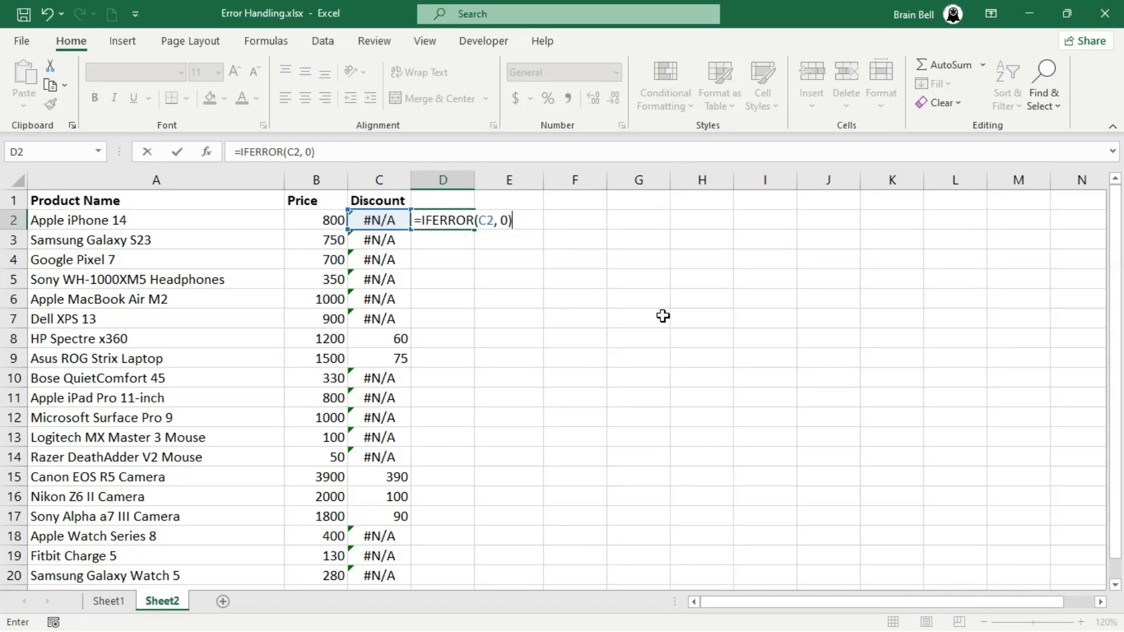
pyautogui.press('Return')
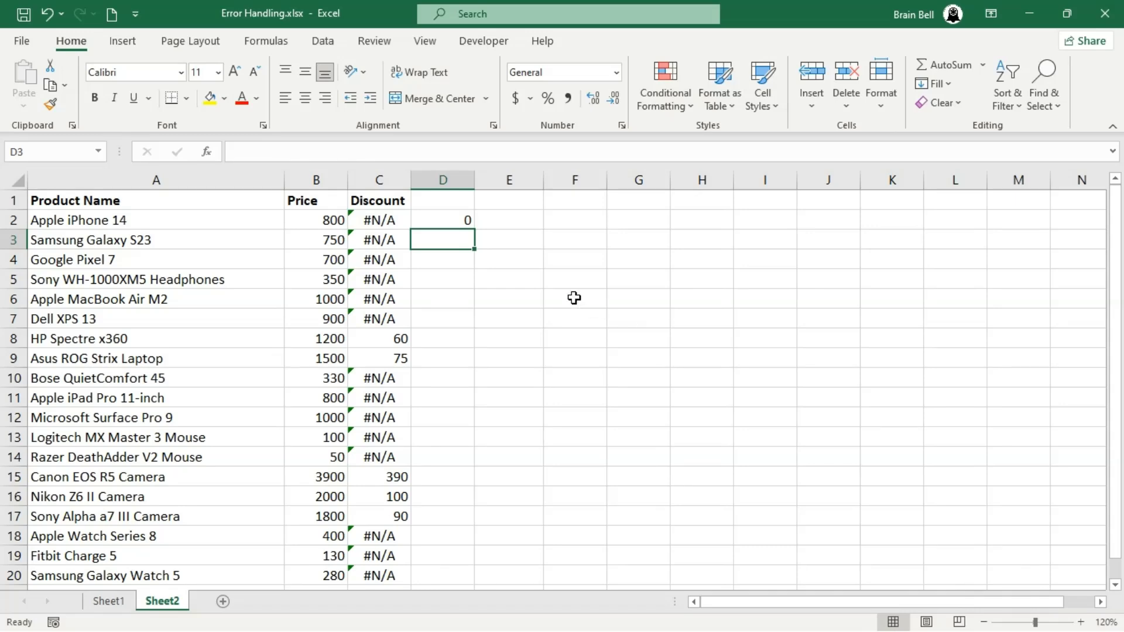
pyautogui.click(462, 219)
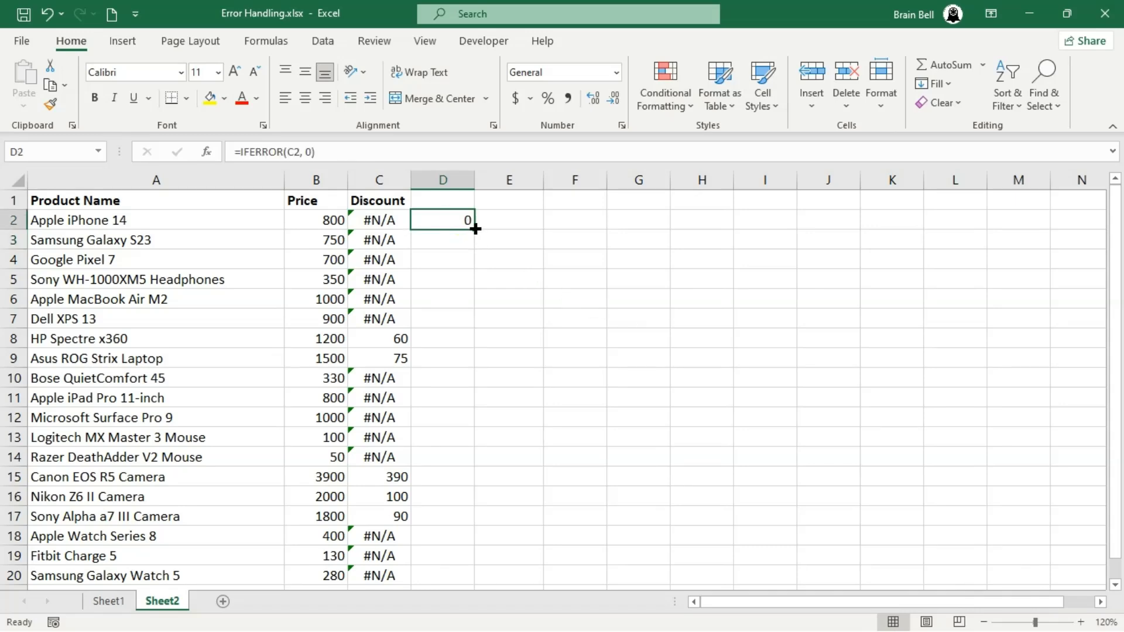
pyautogui.doubleClick(472, 229)
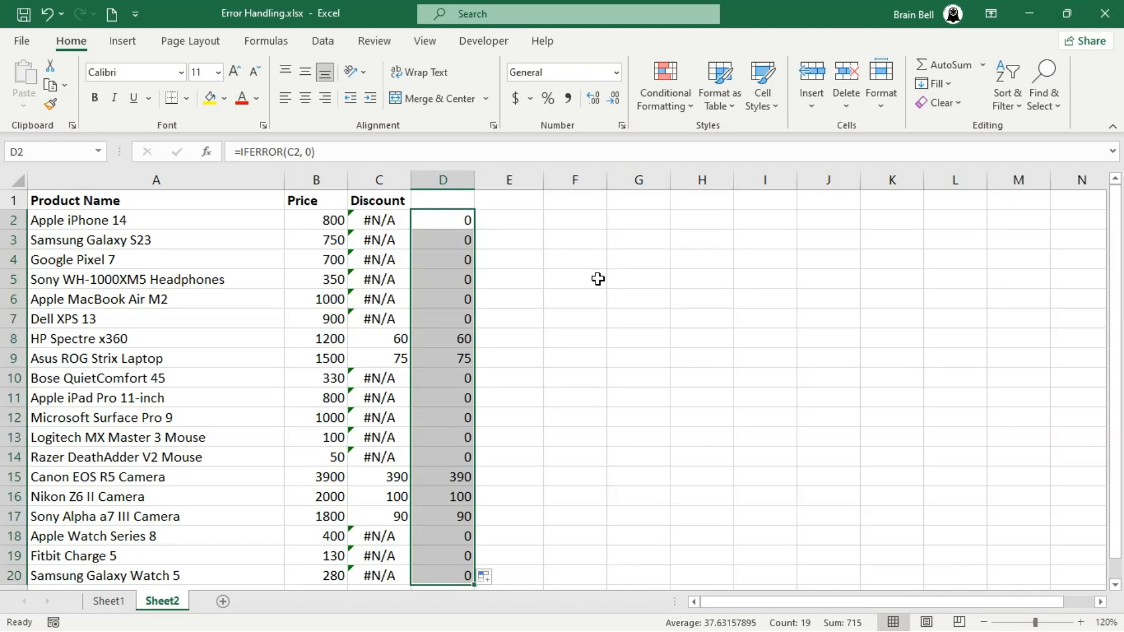
# Clear the IFERROR formulas from D2:D20 and select cell C2
pyautogui.press('Delete')
pyautogui.click(384, 219)
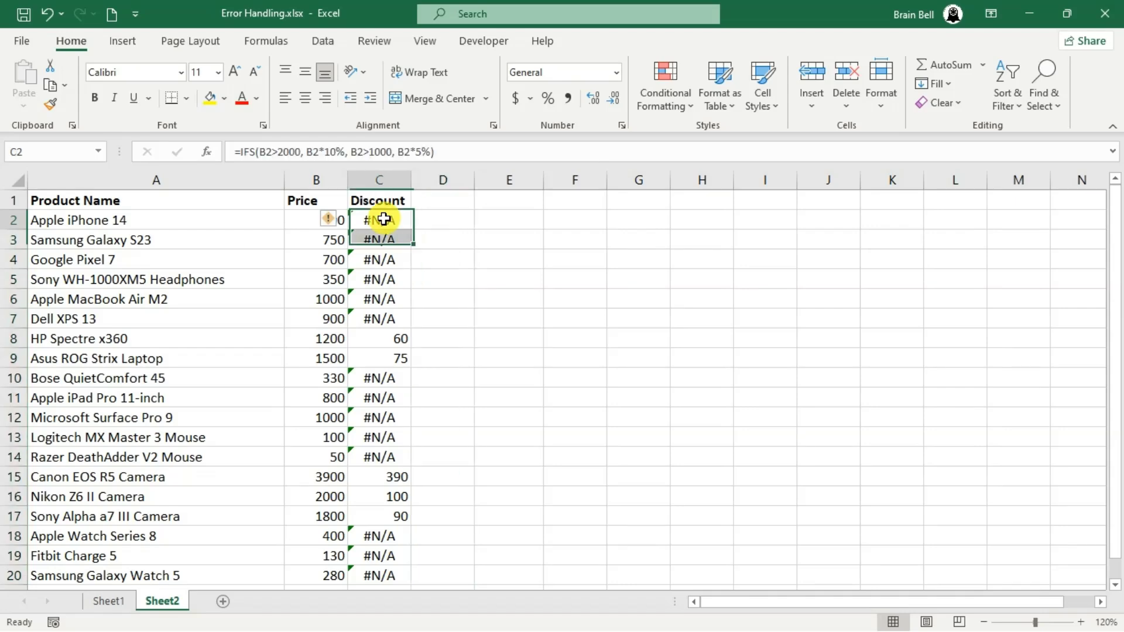
pyautogui.click(384, 219)
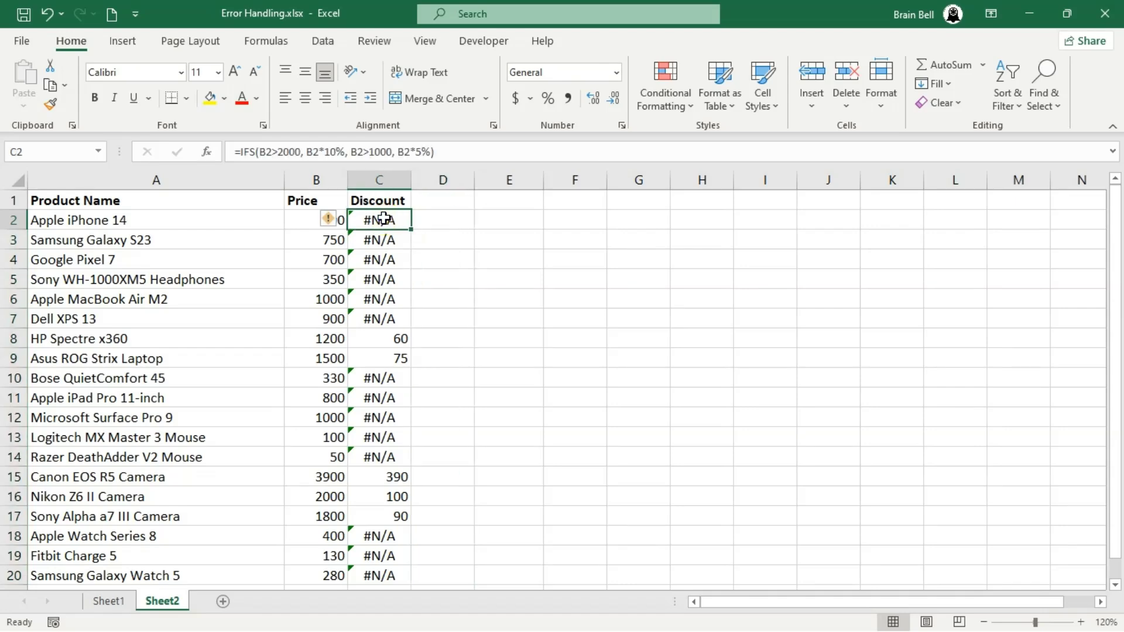
# Change the C2 formula to =IFERROR(IFS(B2>2000, B2*10%, B2>1000, B2*5%), 0) and fill it down to C20
pyautogui.doubleClick(383, 219)
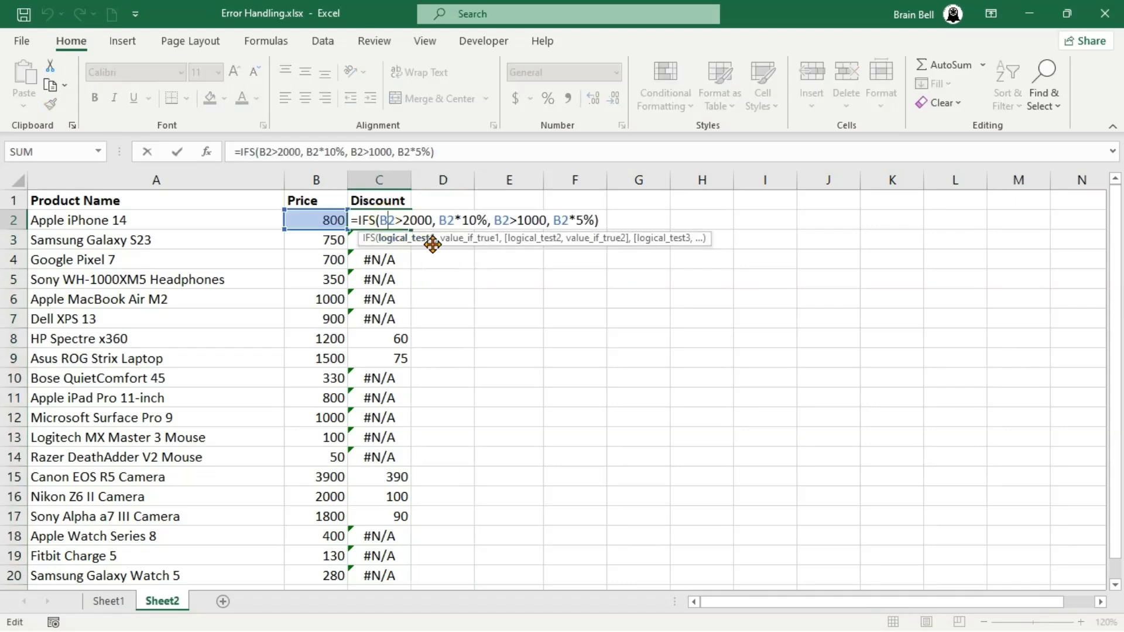
pyautogui.press('Left')
pyautogui.press('Left')
pyautogui.press('Left')
pyautogui.press('Left')
pyautogui.write('IFERR')
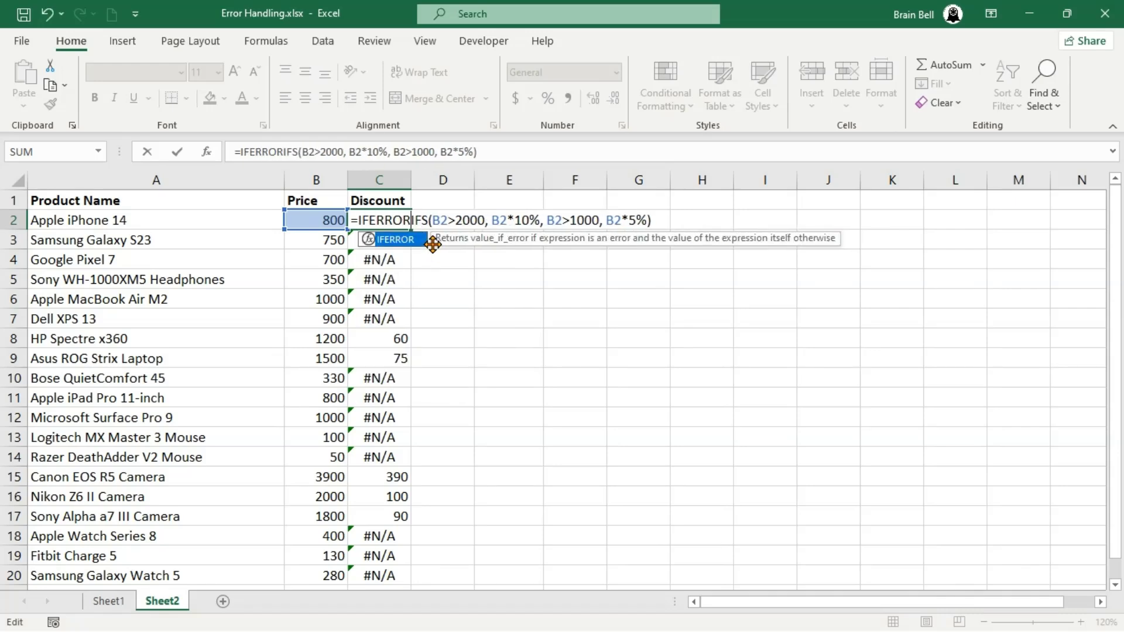
pyautogui.press('Tab')
pyautogui.click(657, 221)
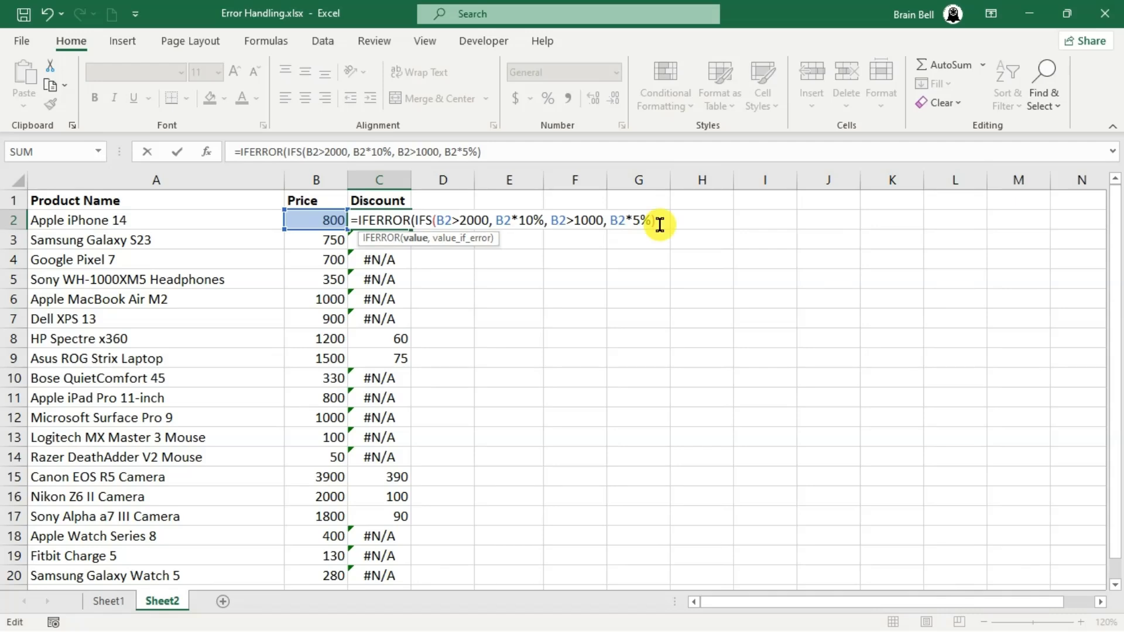
pyautogui.write(', 0)')
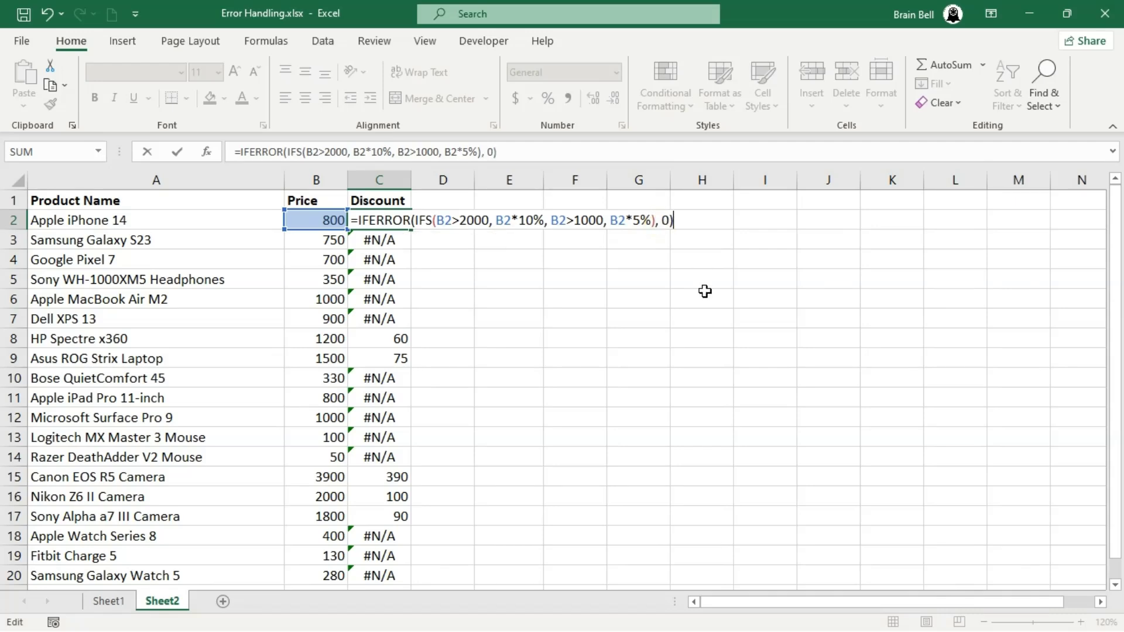
pyautogui.press('Return')
pyautogui.press('Up')
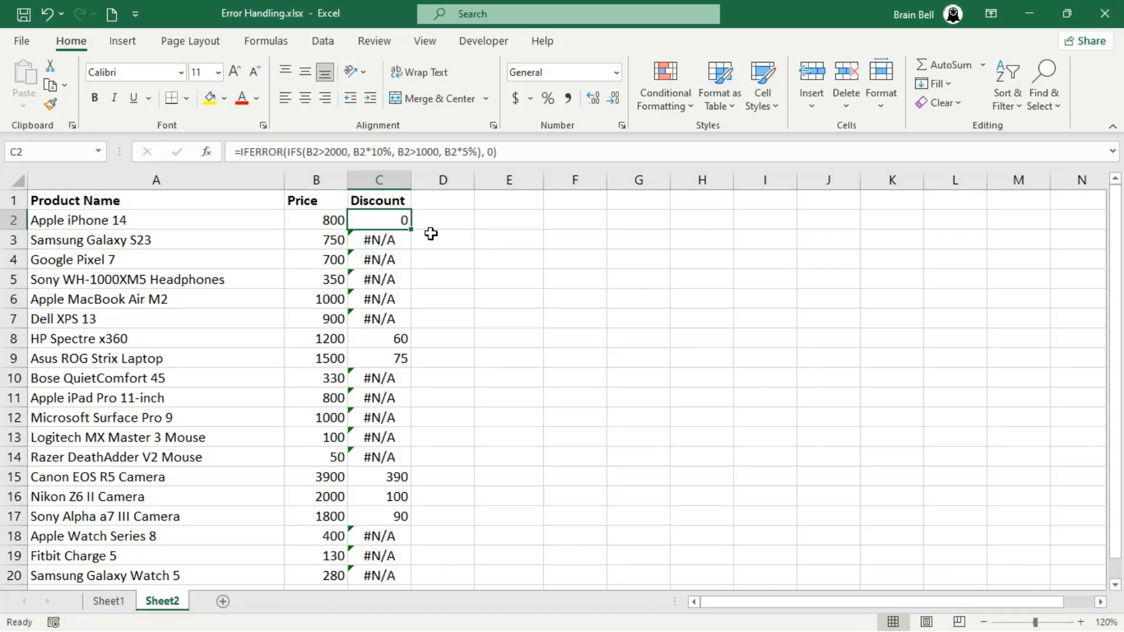
pyautogui.doubleClick(411, 229)
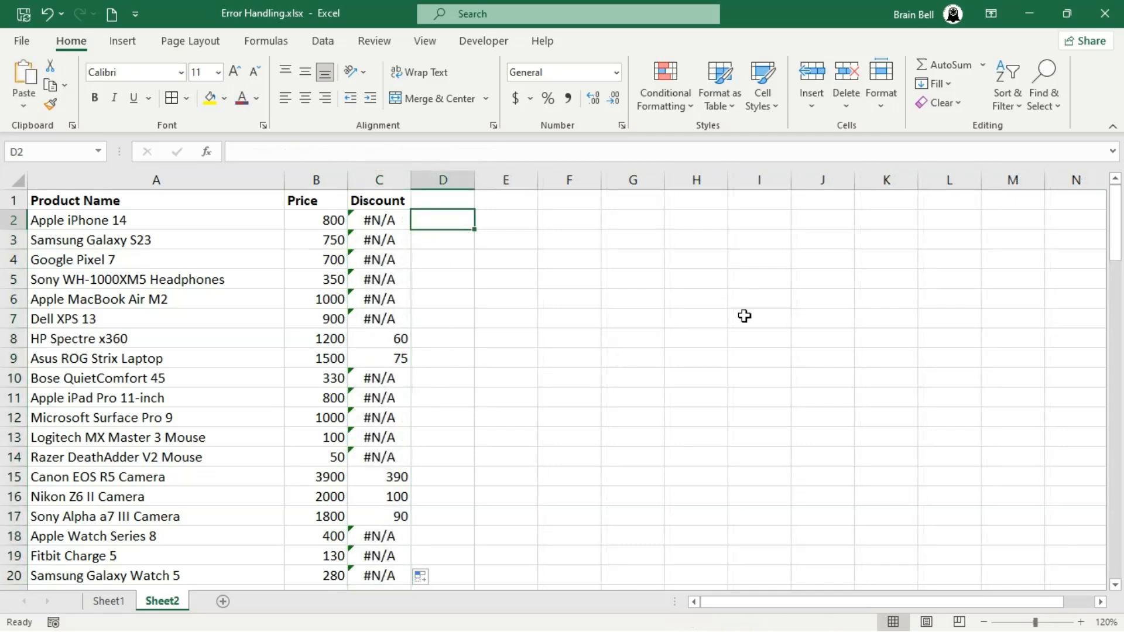
# Enter =ISNA(C2) in cell D2 and fill it down to D20 to test every discount for #N/A
pyautogui.write('=')
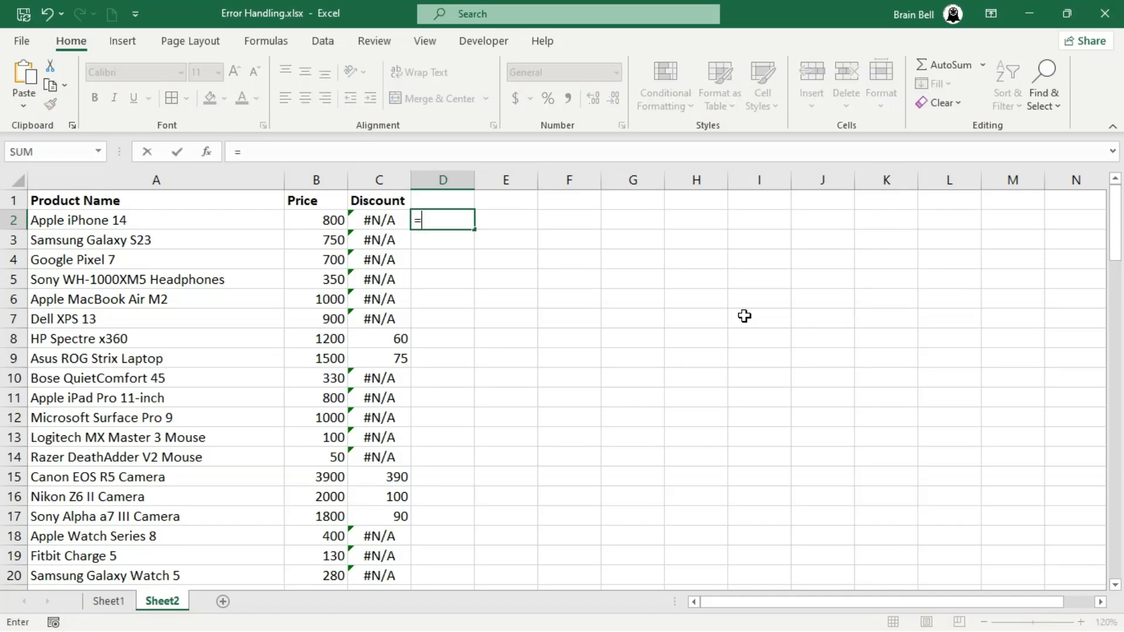
pyautogui.write('IS')
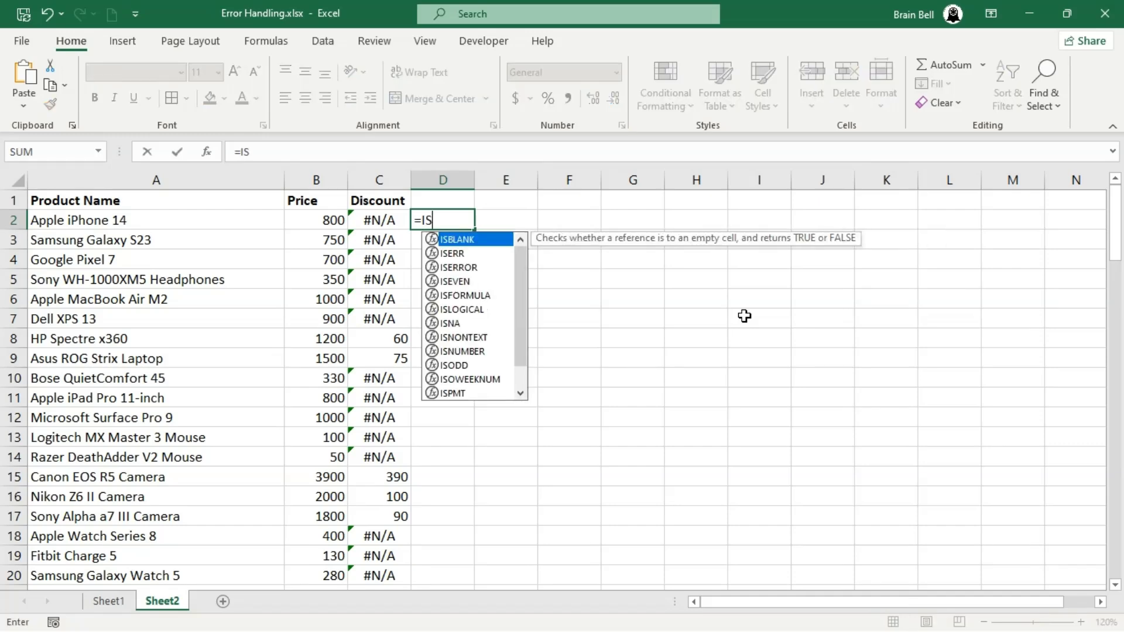
pyautogui.write('NA')
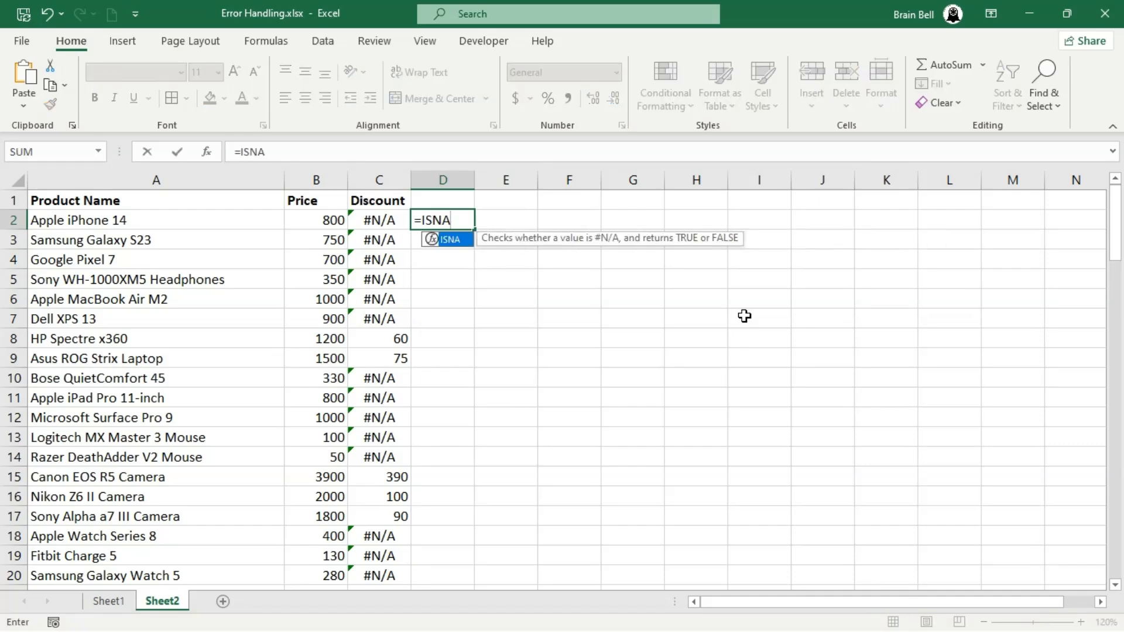
pyautogui.write('(')
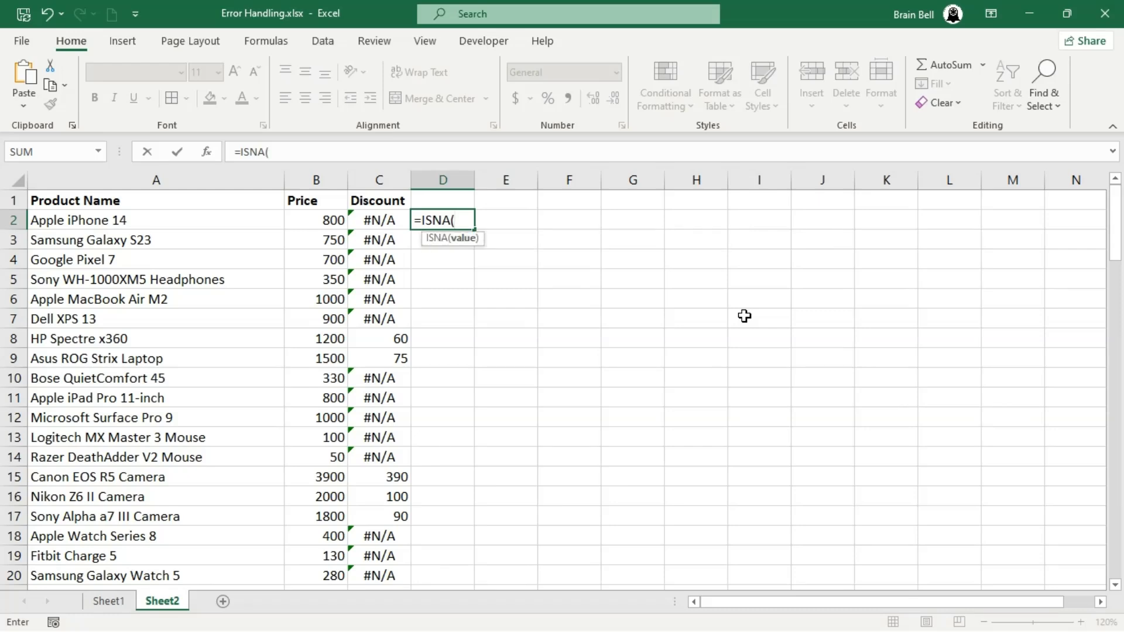
pyautogui.press('Left')
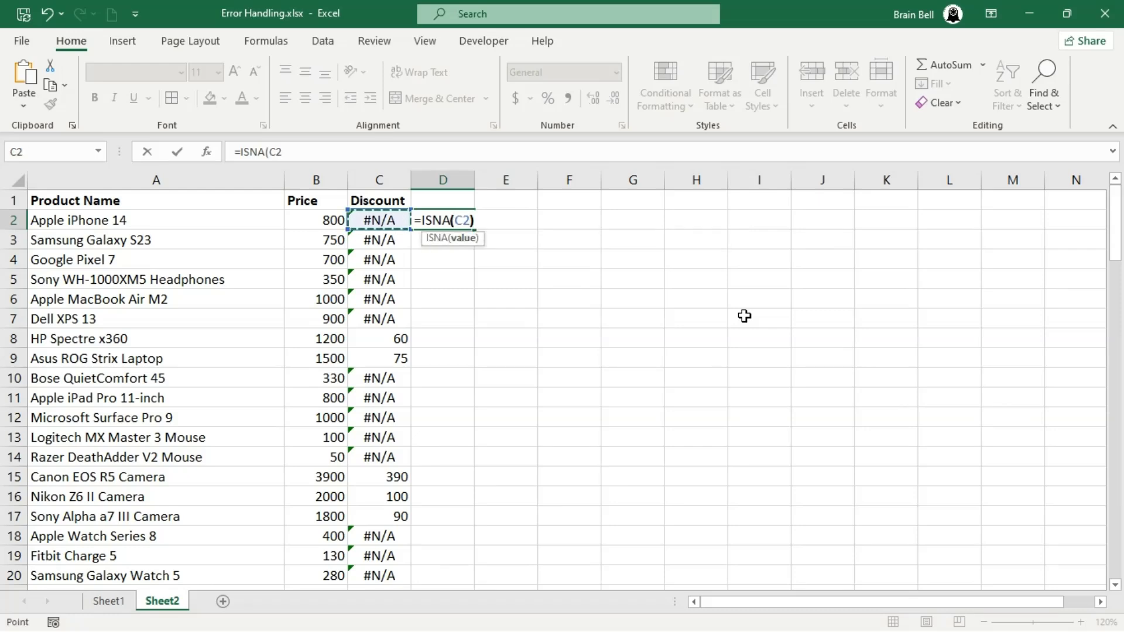
pyautogui.write(')')
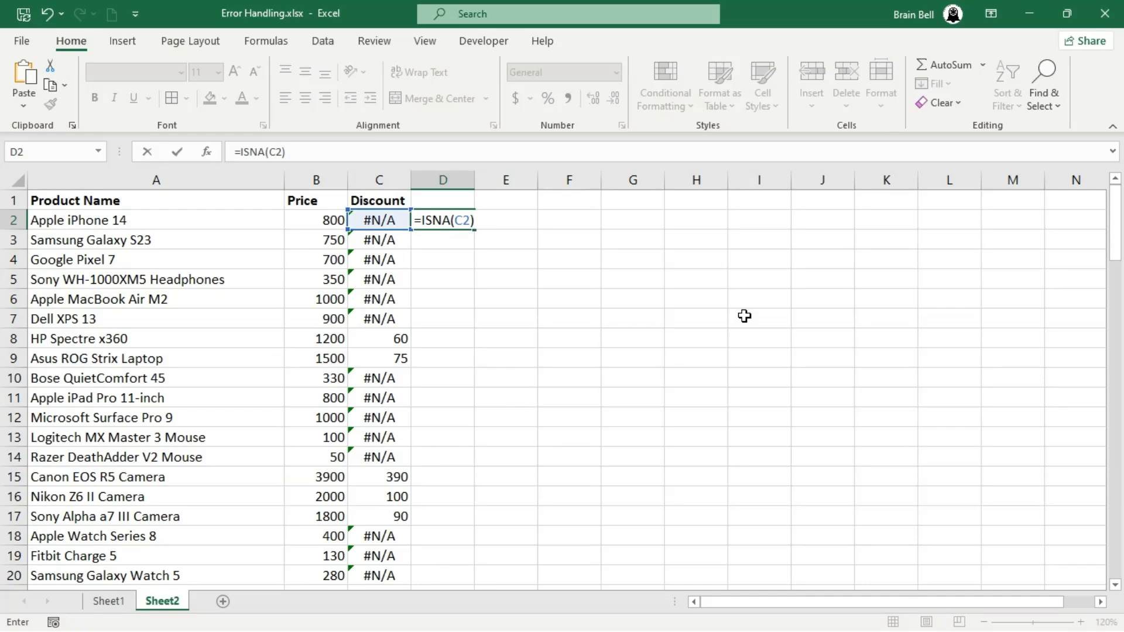
pyautogui.press('Return')
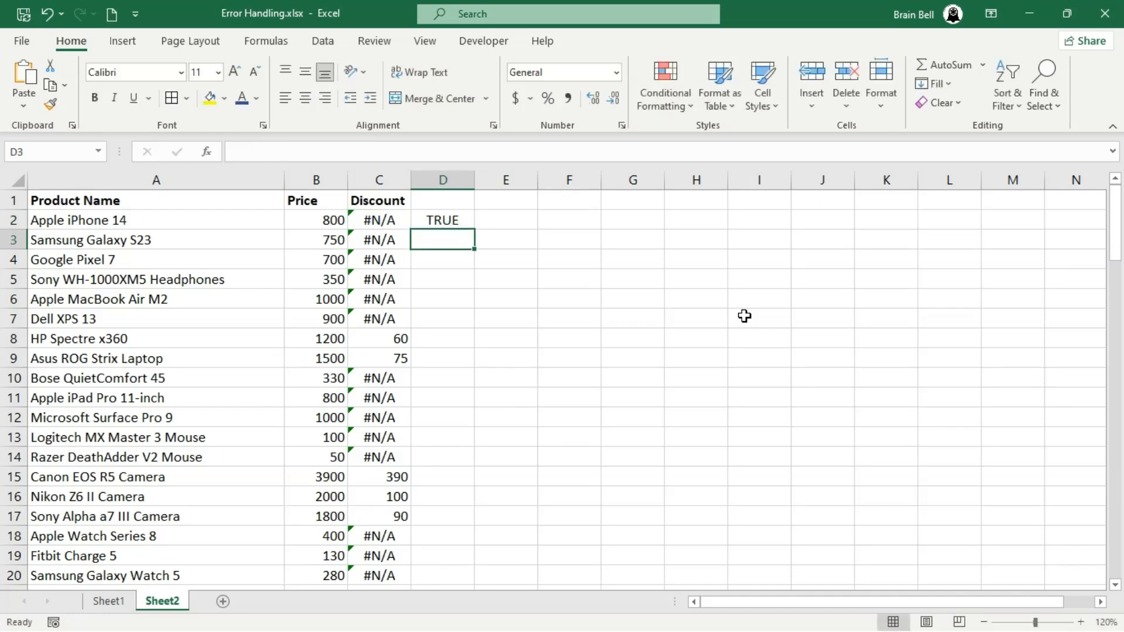
pyautogui.click(469, 221)
pyautogui.doubleClick(473, 229)
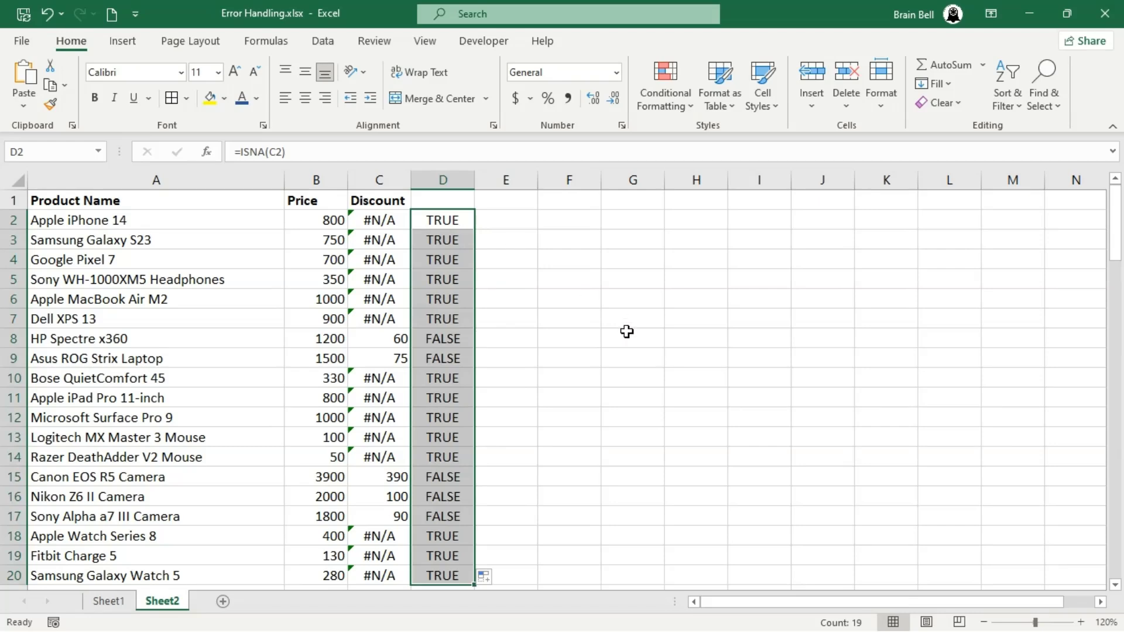
# Replace the D2 formula with =IF(ISNA(C2), 0) and fill it down to D20
pyautogui.click(459, 220)
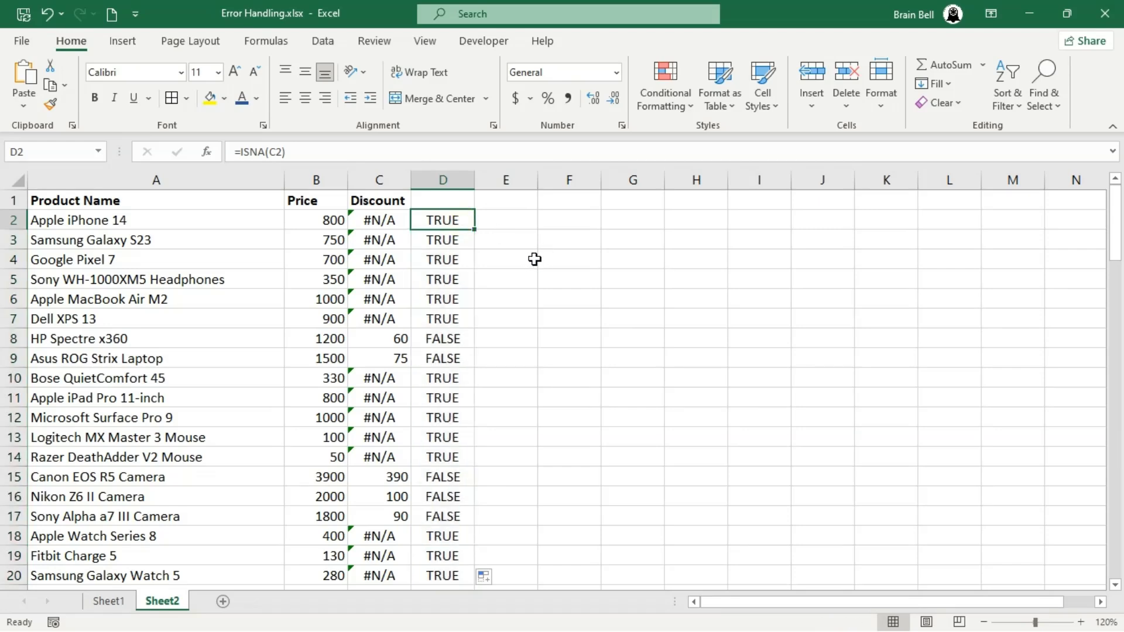
pyautogui.write('=')
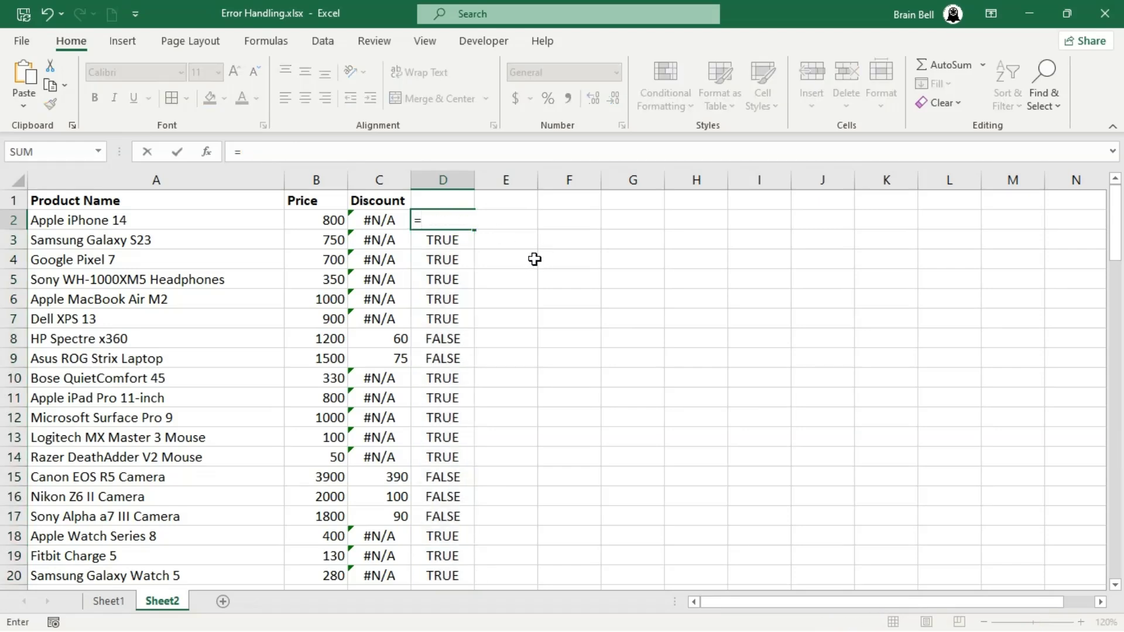
pyautogui.write('IF(ISNA(')
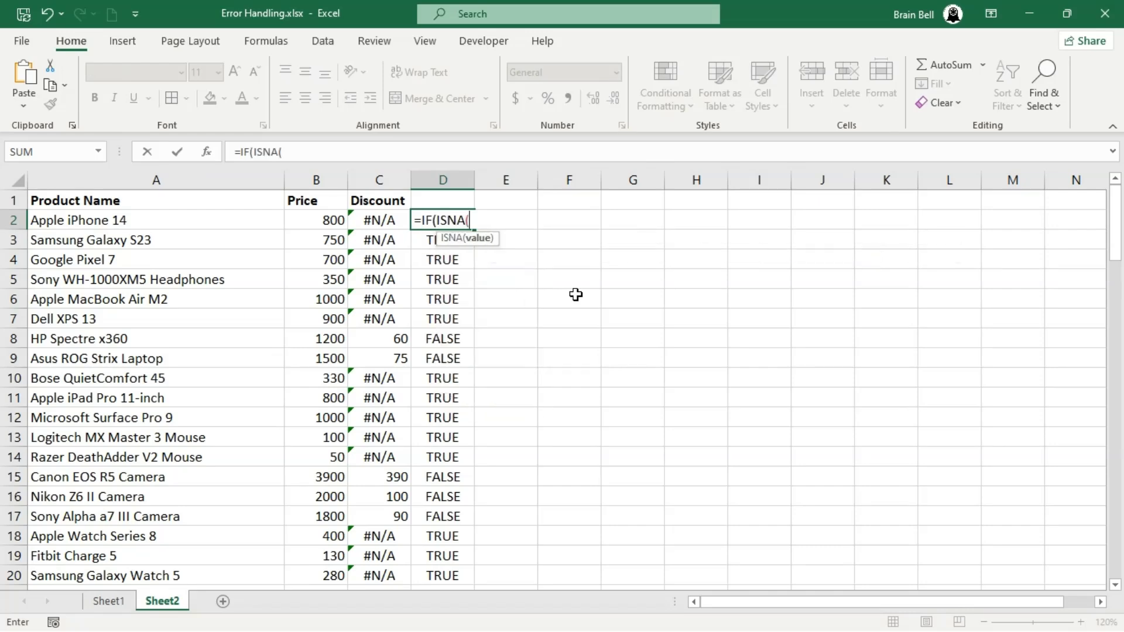
pyautogui.press('Left')
pyautogui.write(')')
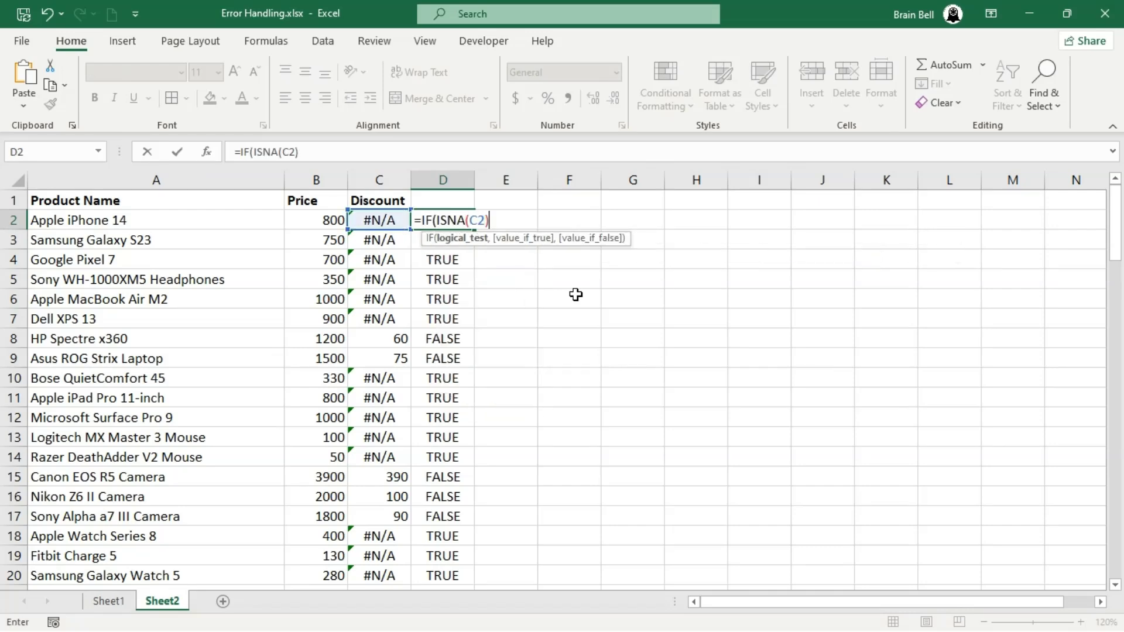
pyautogui.write(',')
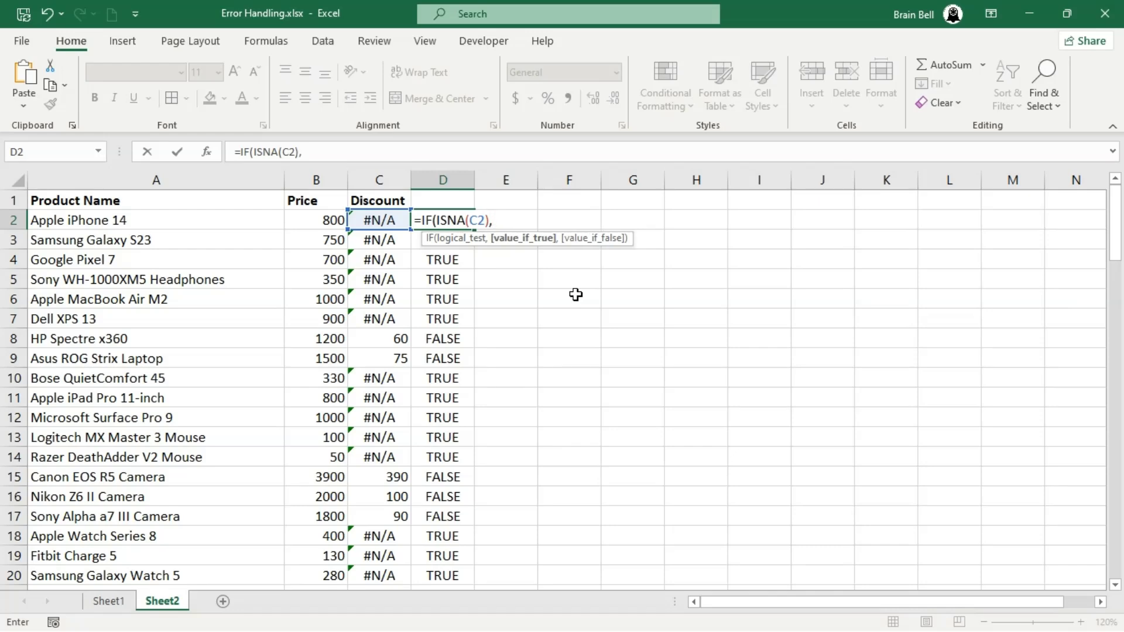
pyautogui.write(' 0)')
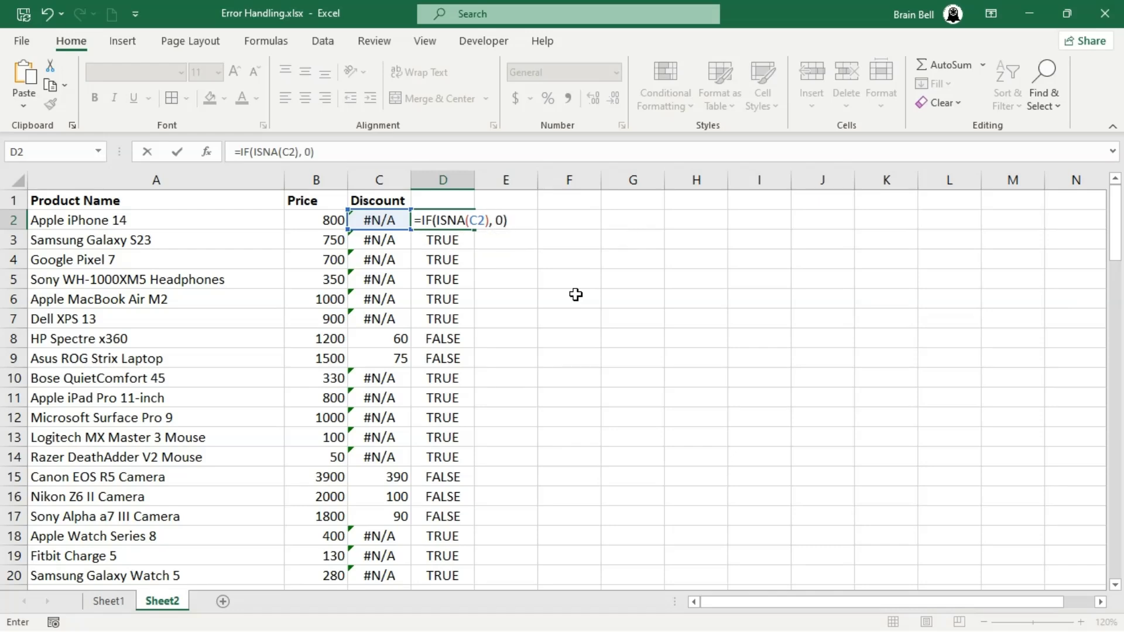
pyautogui.press('Return')
pyautogui.press('Up')
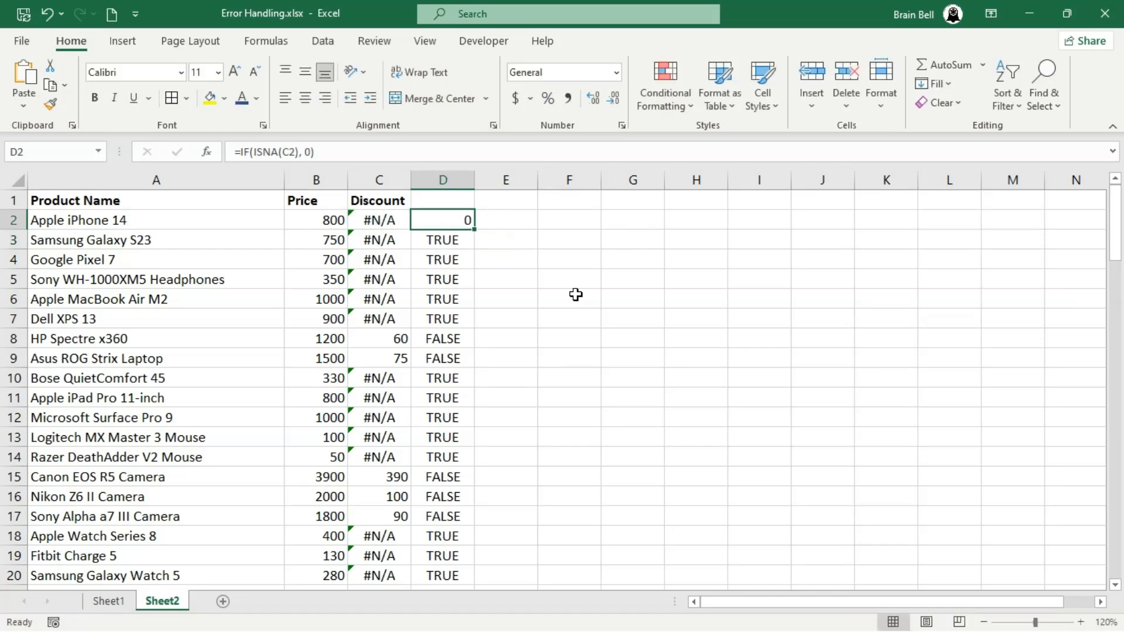
pyautogui.doubleClick(474, 229)
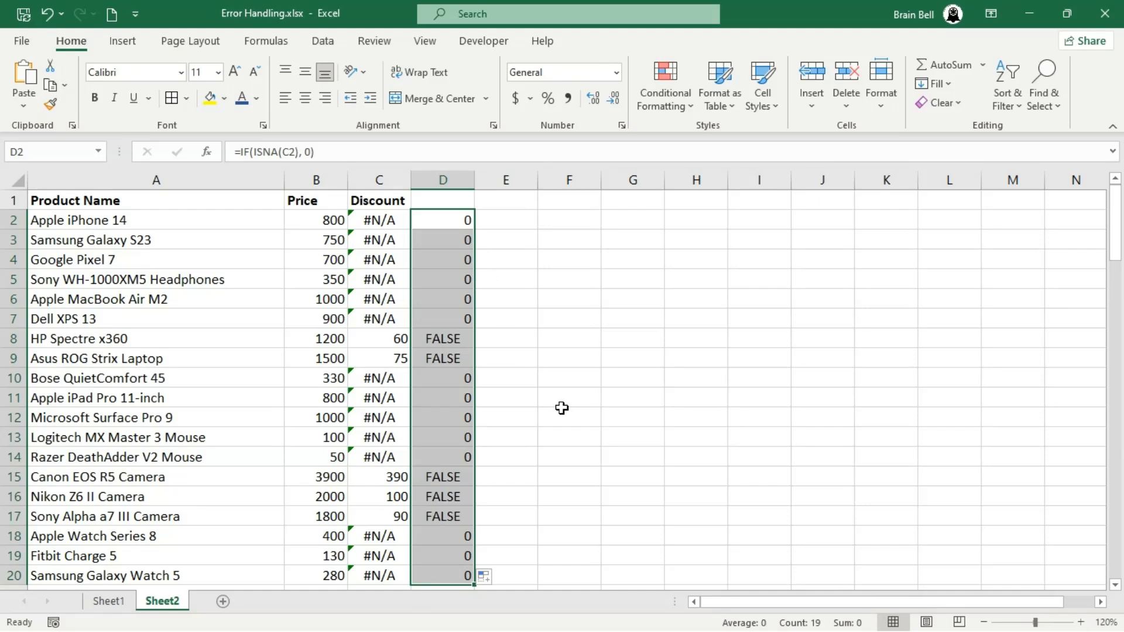
# Add C2 as the value-if-false argument in D2, making it =IF(ISNA(C2), 0,C2), and fill it down to D20
pyautogui.doubleClick(466, 221)
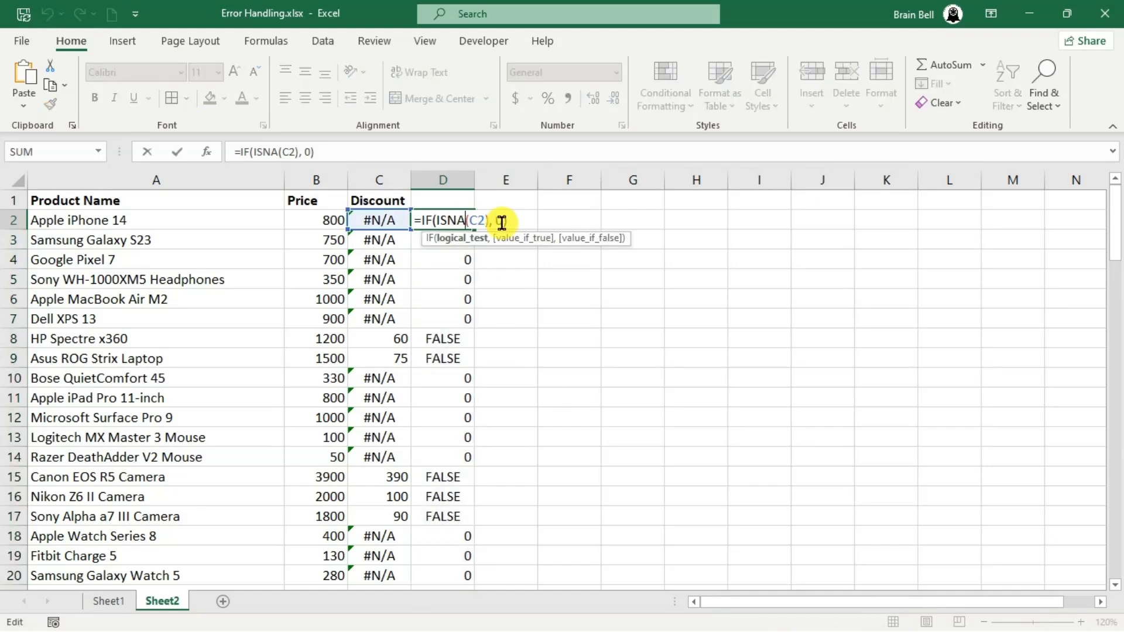
pyautogui.click(502, 223)
pyautogui.write(',')
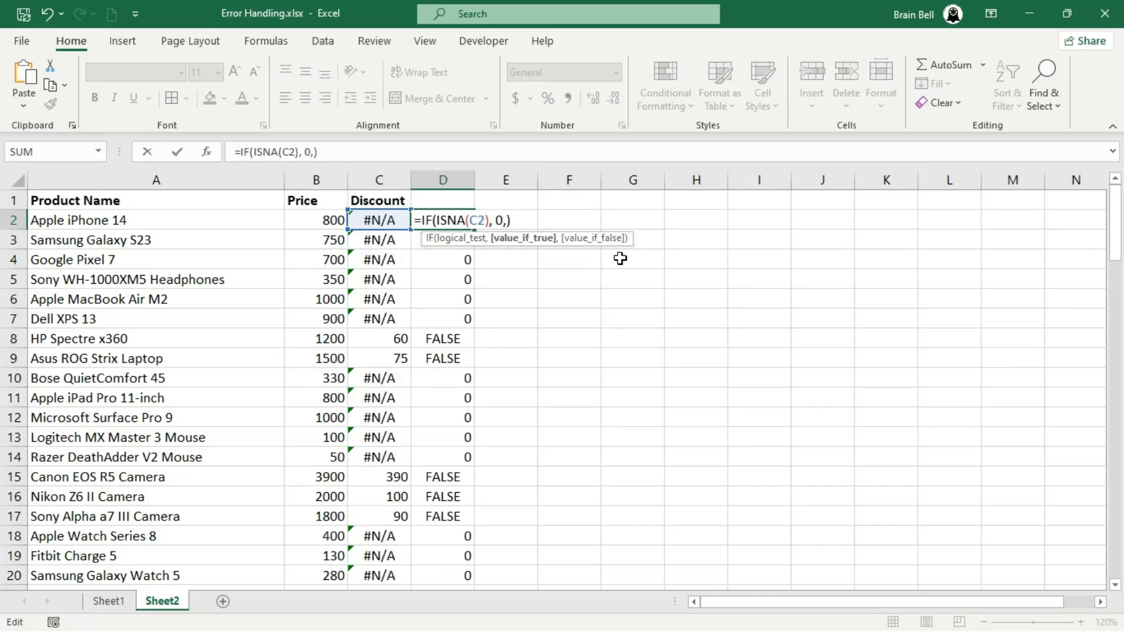
pyautogui.write('C2')
pyautogui.press('Return')
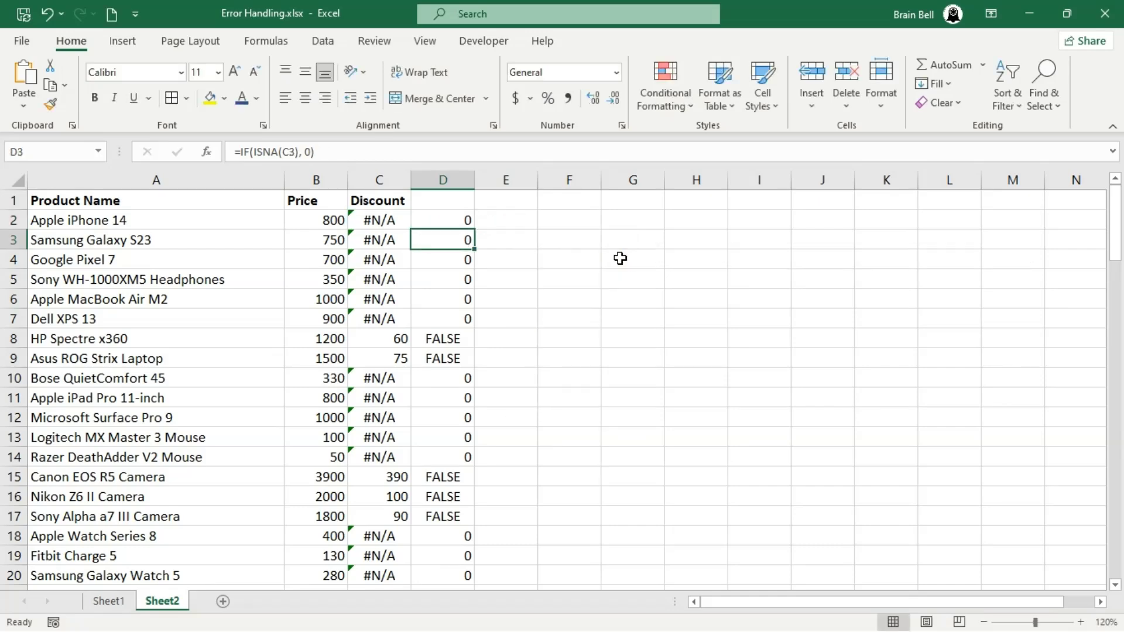
pyautogui.click(465, 222)
pyautogui.doubleClick(473, 230)
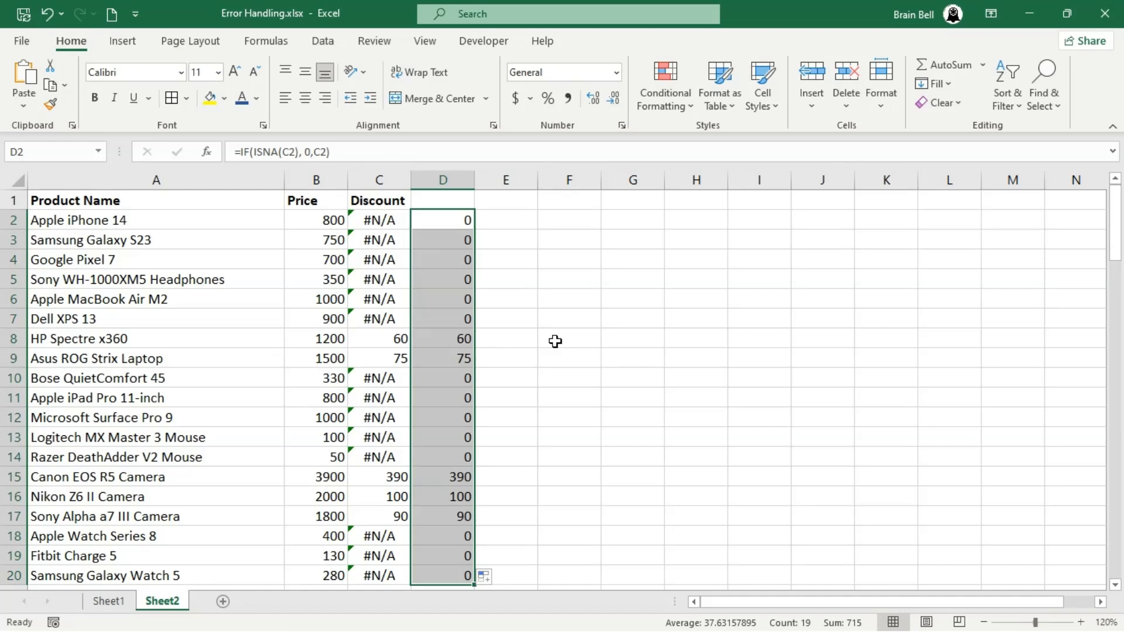
# Clear the IF/ISNA formulas from D2:D20 and select only cell D2
pyautogui.press('Delete')
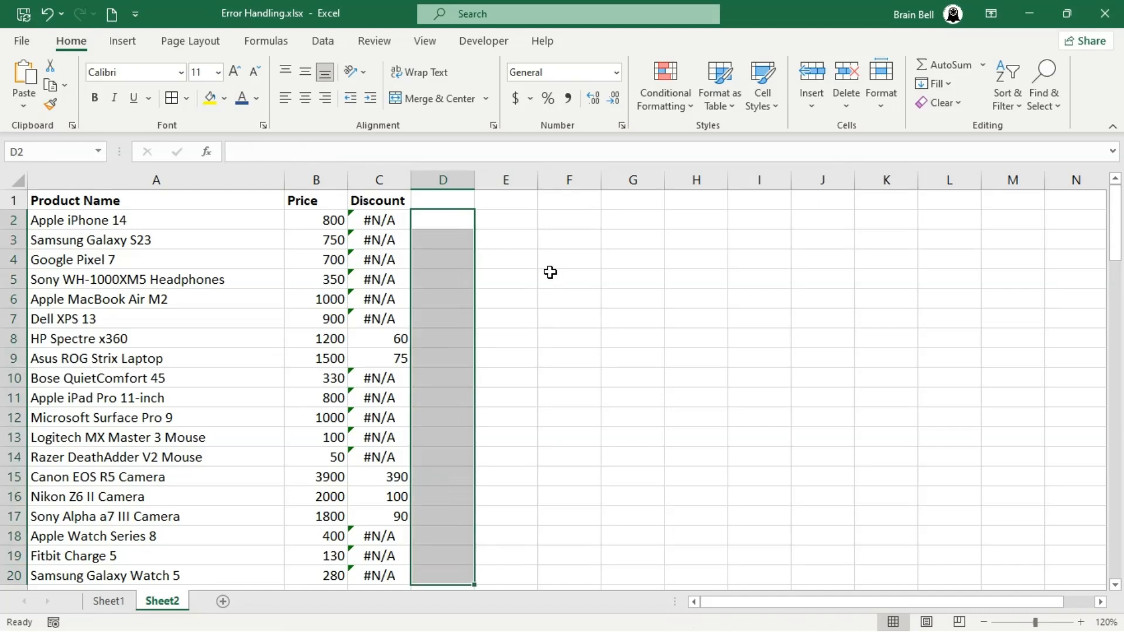
pyautogui.press('Left')
pyautogui.press('Right')
# Enter =IFNA(C2, 0) in cell D2 and fill it down to D20
pyautogui.write('=IF')
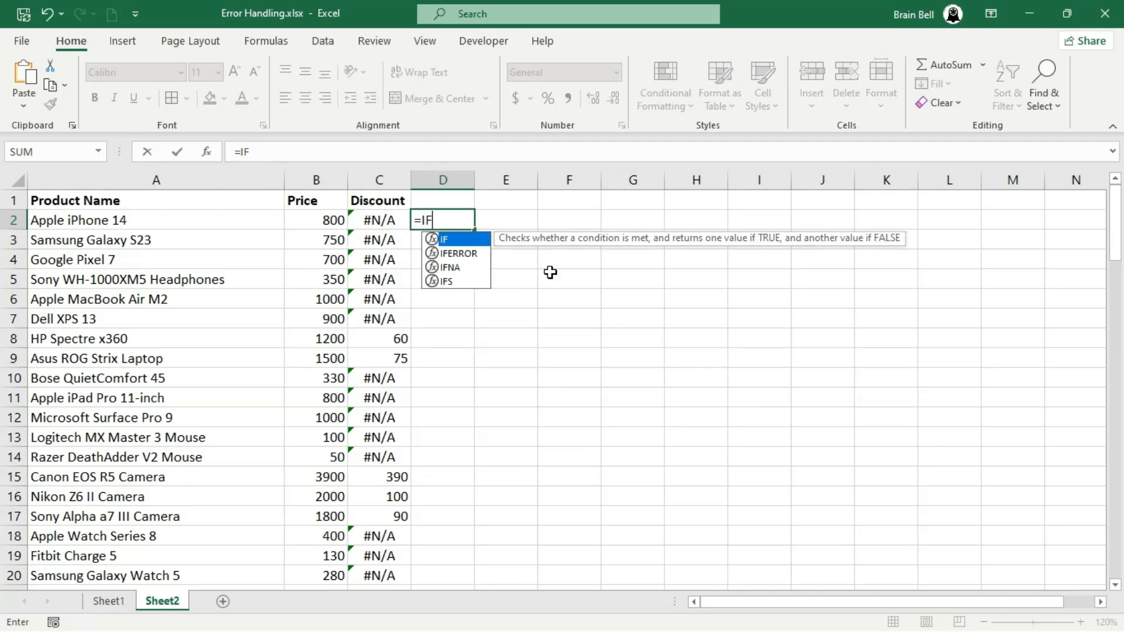
pyautogui.write('NA(')
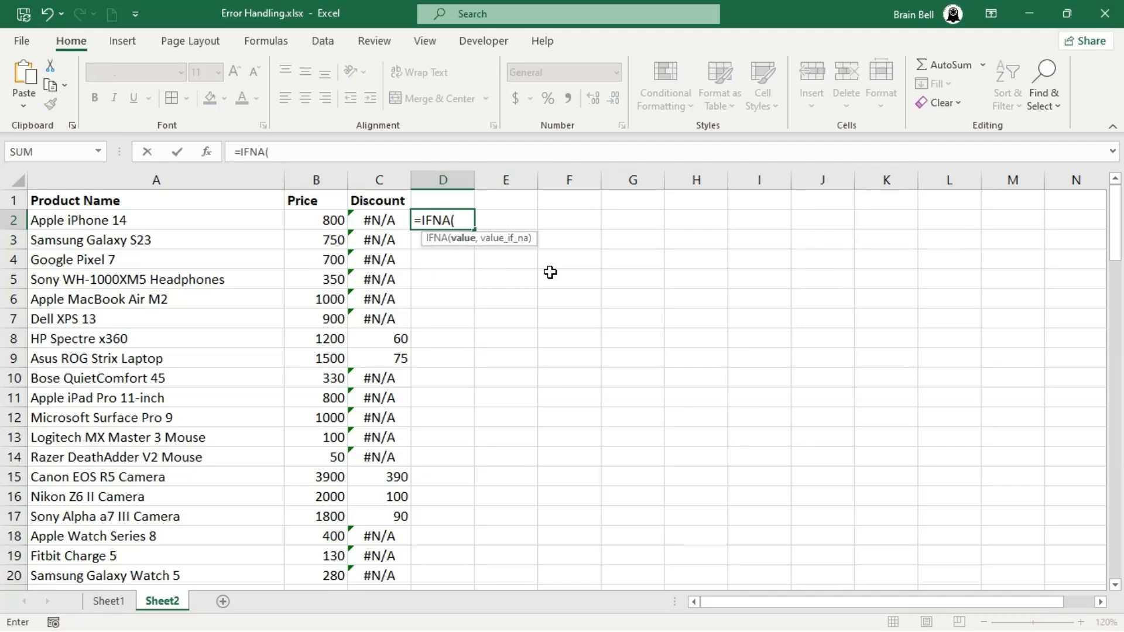
pyautogui.press('Left')
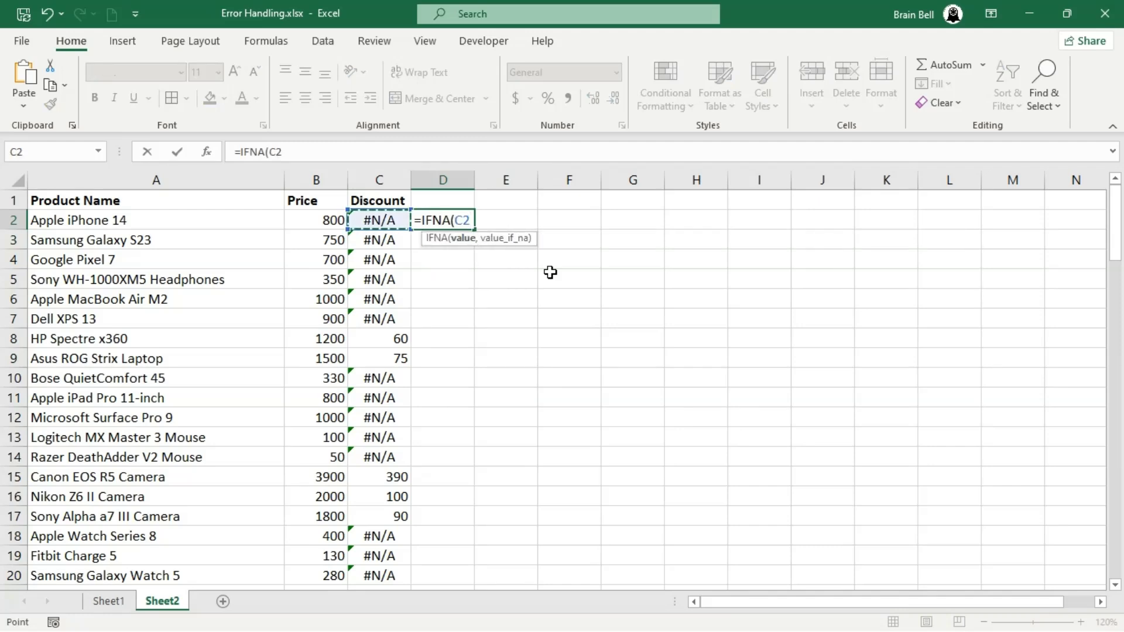
pyautogui.write(', 0)')
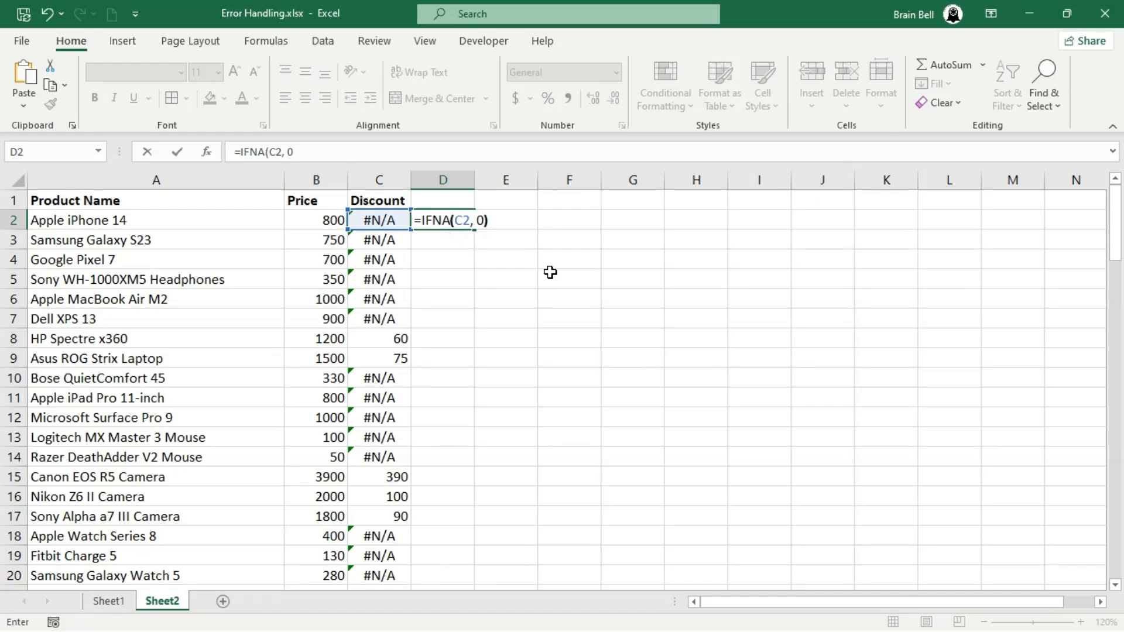
pyautogui.press('Return')
pyautogui.press('Up')
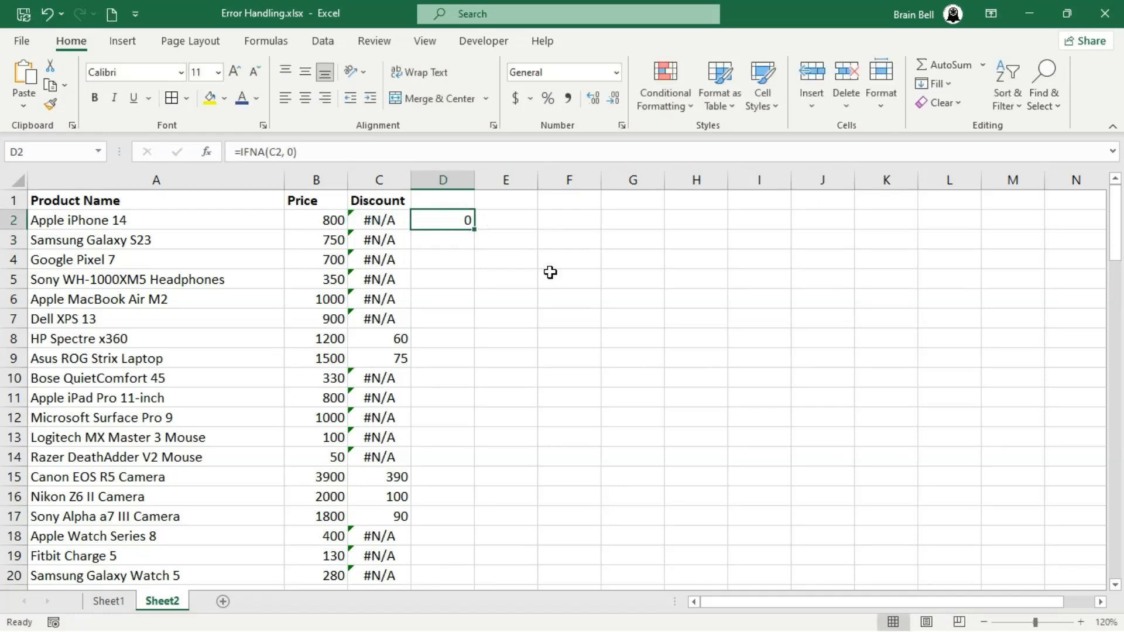
pyautogui.doubleClick(475, 227)
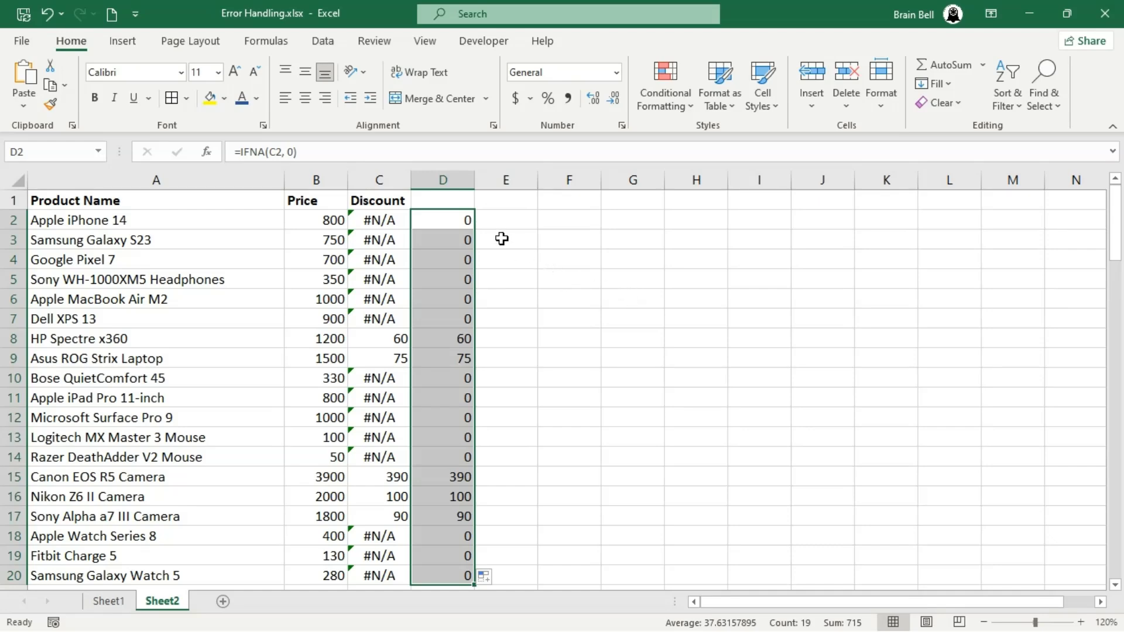
# Clear D2:D20 and nest the existing IFS formula in C2 inside an IFNA function as its value argument
pyautogui.press('Delete')
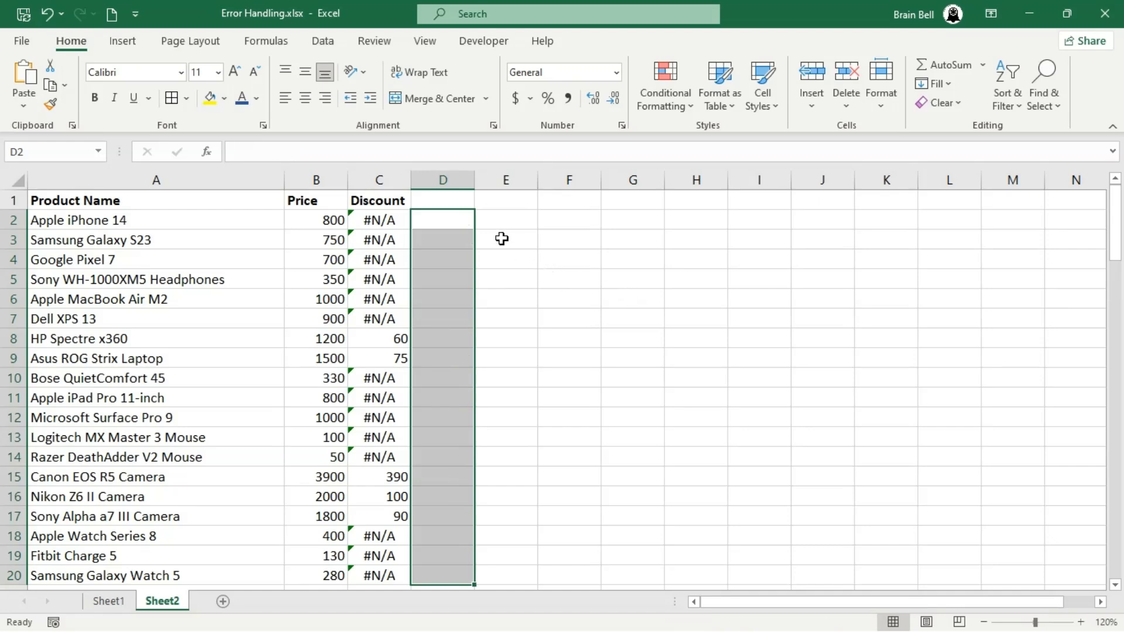
pyautogui.click(384, 220)
pyautogui.doubleClick(383, 220)
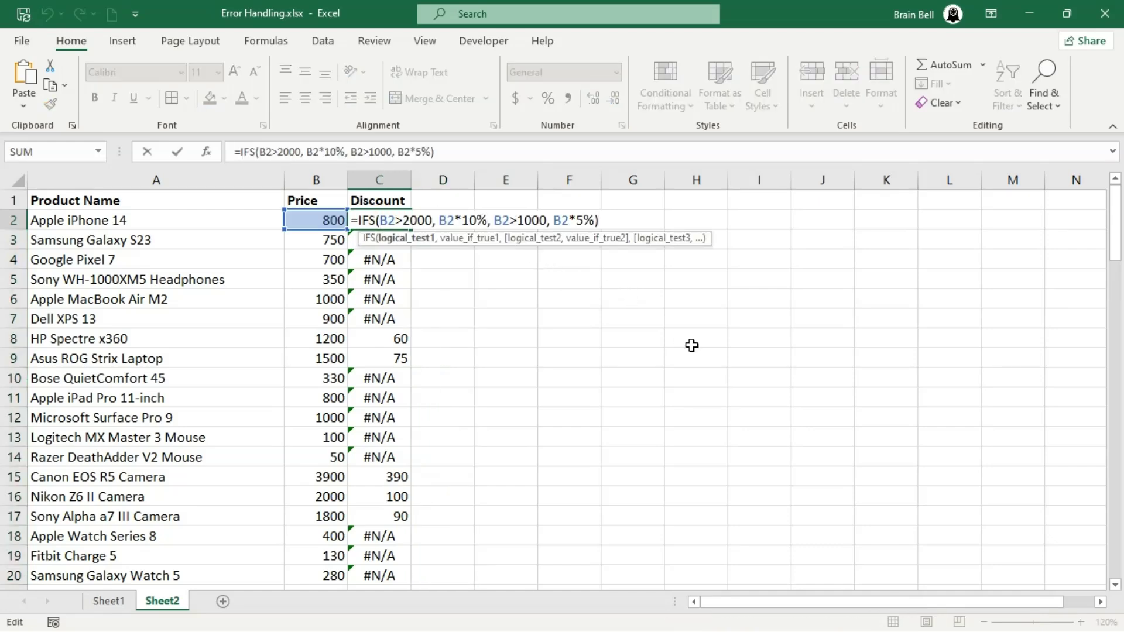
pyautogui.press('Left')
pyautogui.press('Left')
pyautogui.press('Left')
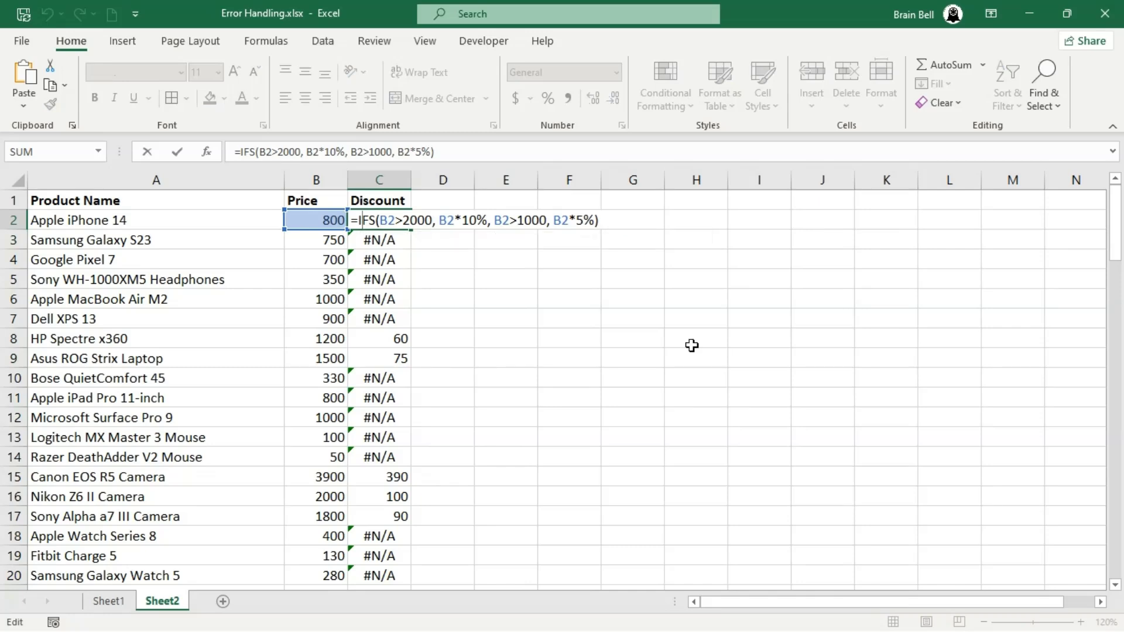
pyautogui.write('IFNA')
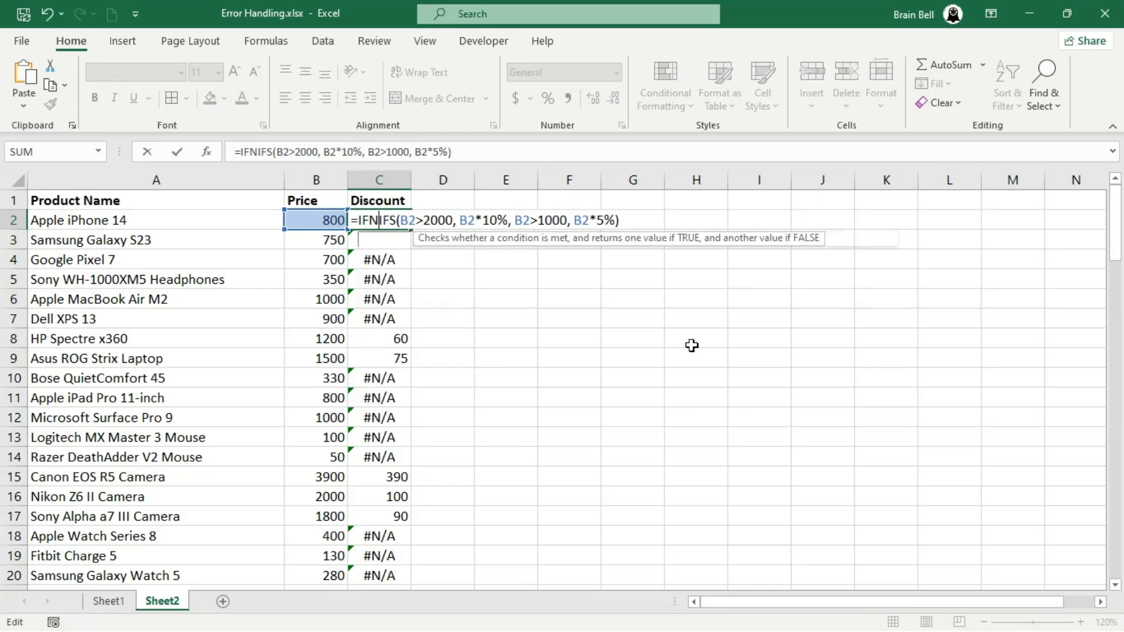
pyautogui.write('(')
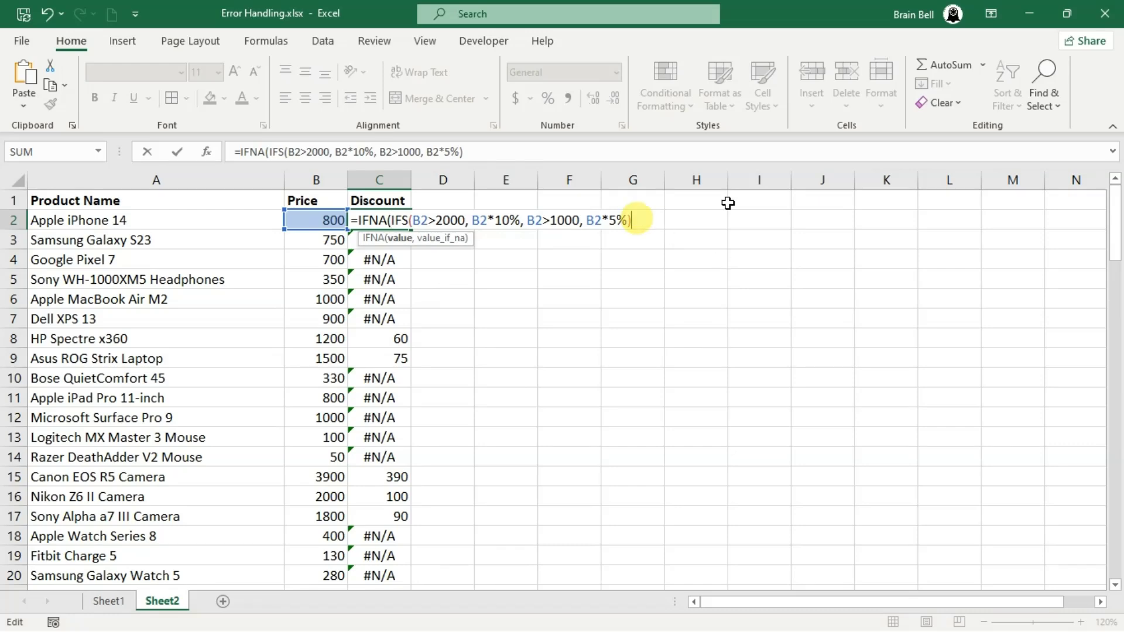
# Complete C2 as =IFNA(IFS(B2>2000, B2*10%, B2>1000, B2*5%), 0) and fill it down to C20
pyautogui.write(', ')
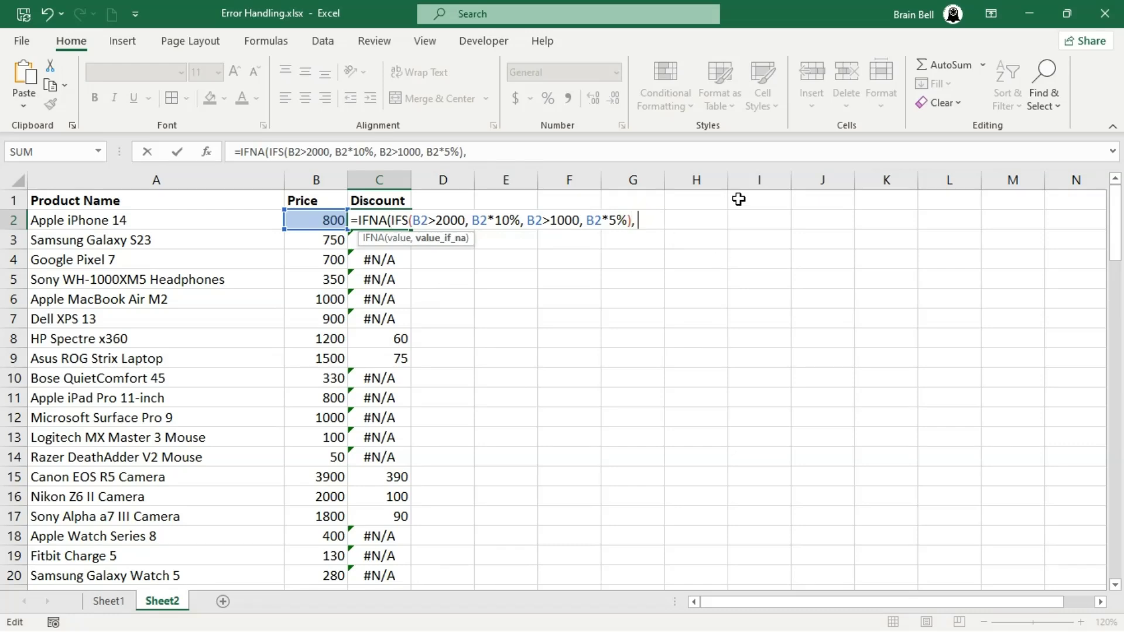
pyautogui.write('0)')
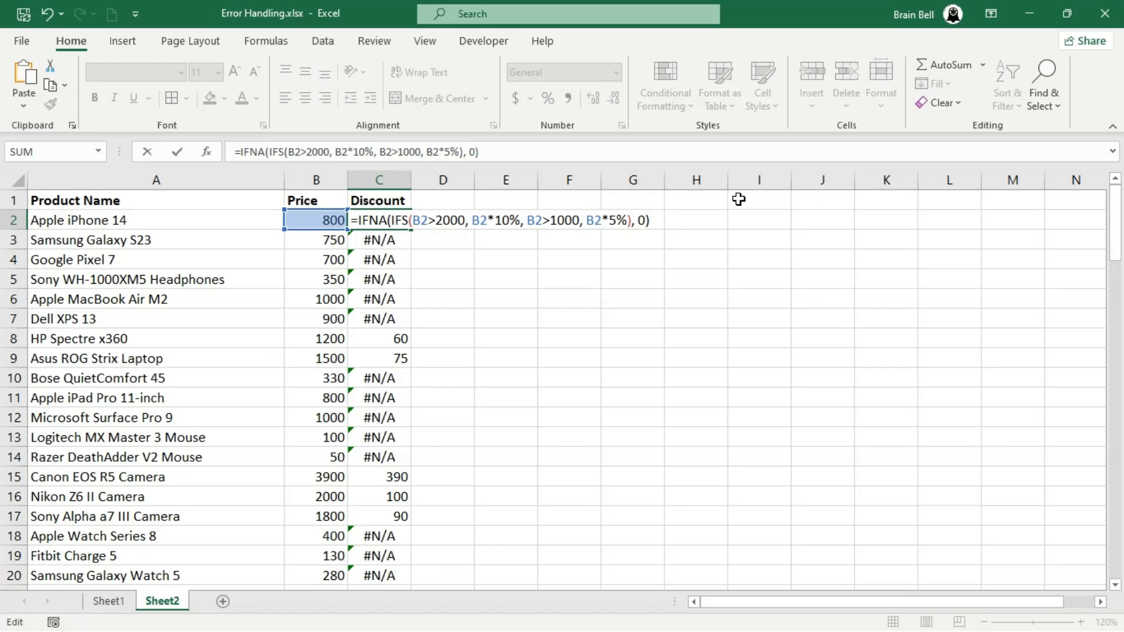
pyautogui.press('Return')
pyautogui.press('Up')
pyautogui.press('F2')
pyautogui.press('Return')
pyautogui.press('Up')
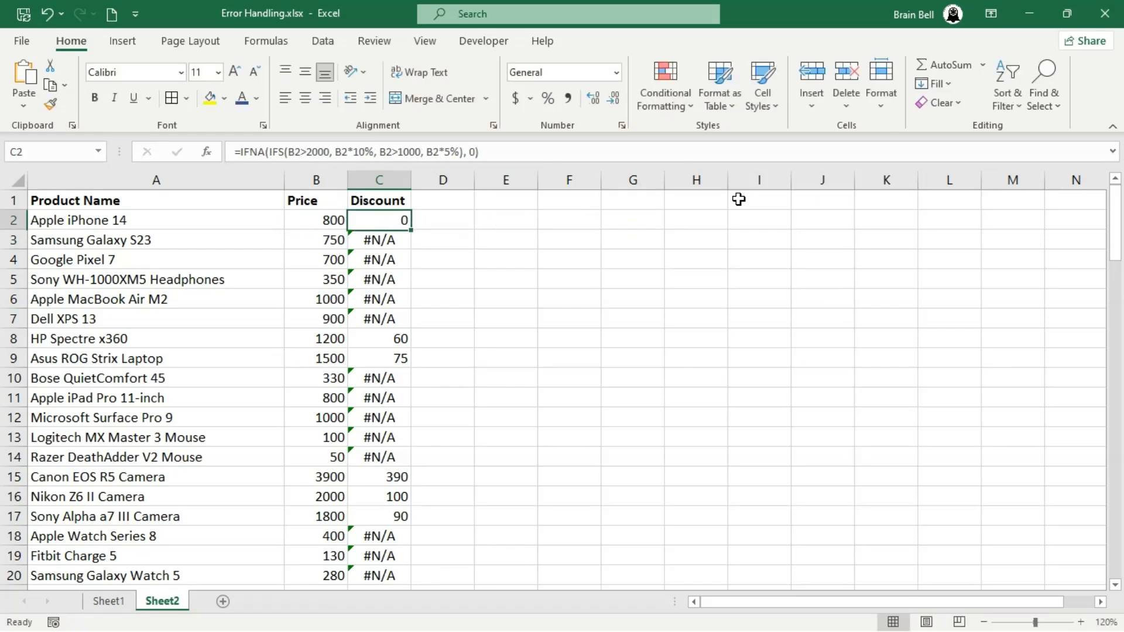
pyautogui.doubleClick(411, 231)
pyautogui.click(497, 345)
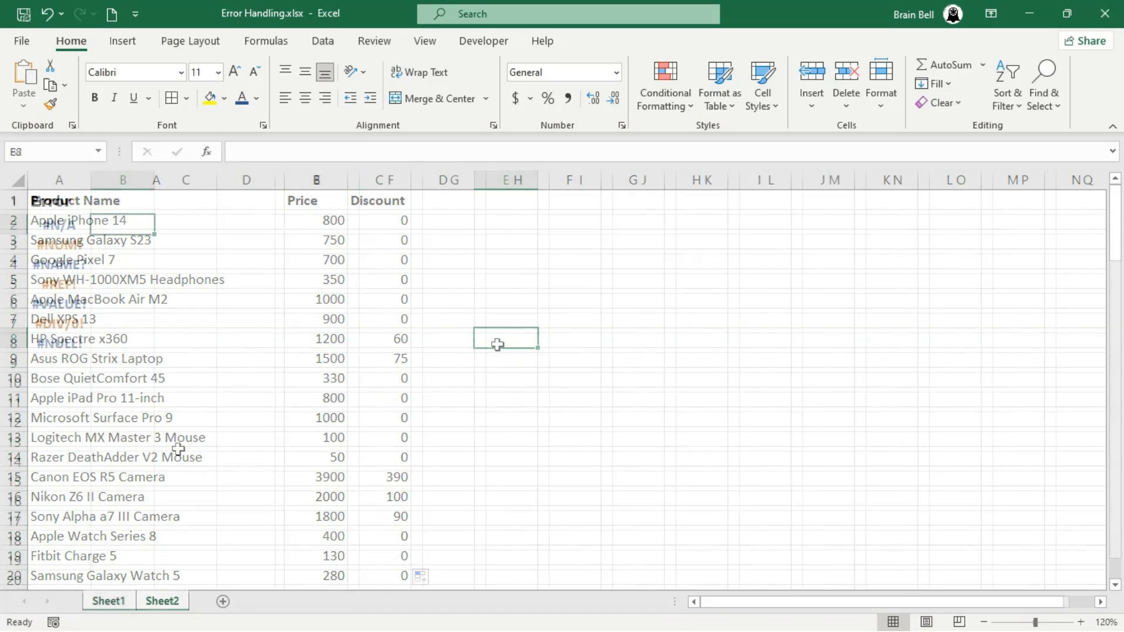
# Enter =IFS(ISNUMBER(A2), "Number") in cell B2 of Sheet1, beside the #N/A label
pyautogui.write('=ifs')
pyautogui.press('Tab')
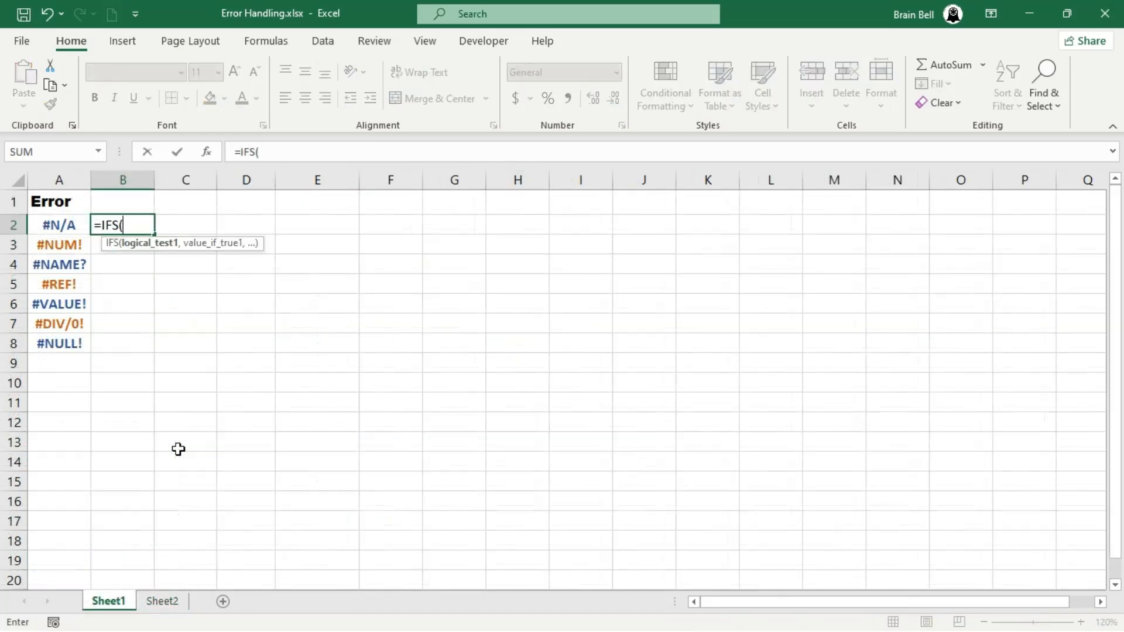
pyautogui.write('ISNUM')
pyautogui.press('Tab')
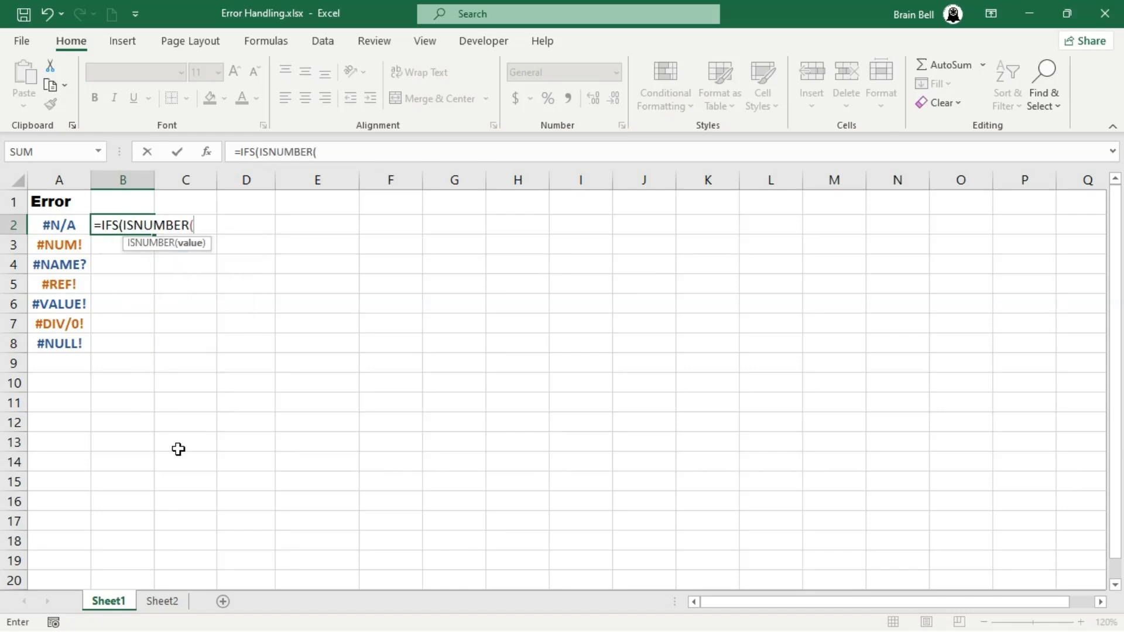
pyautogui.press('Left')
pyautogui.write('),')
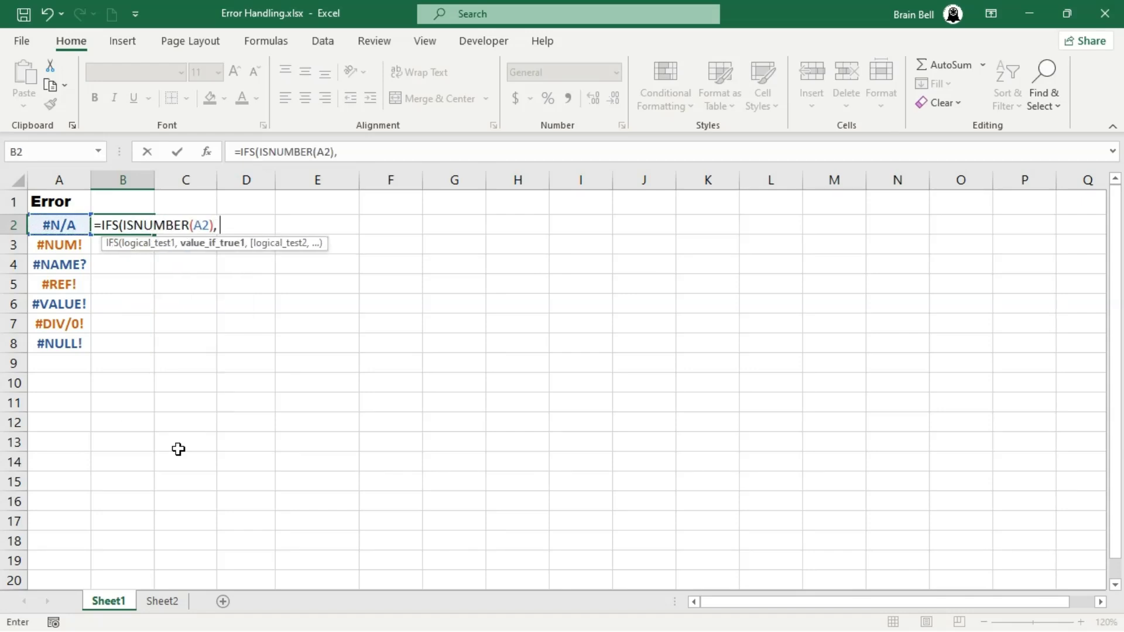
pyautogui.write(' "Number")')
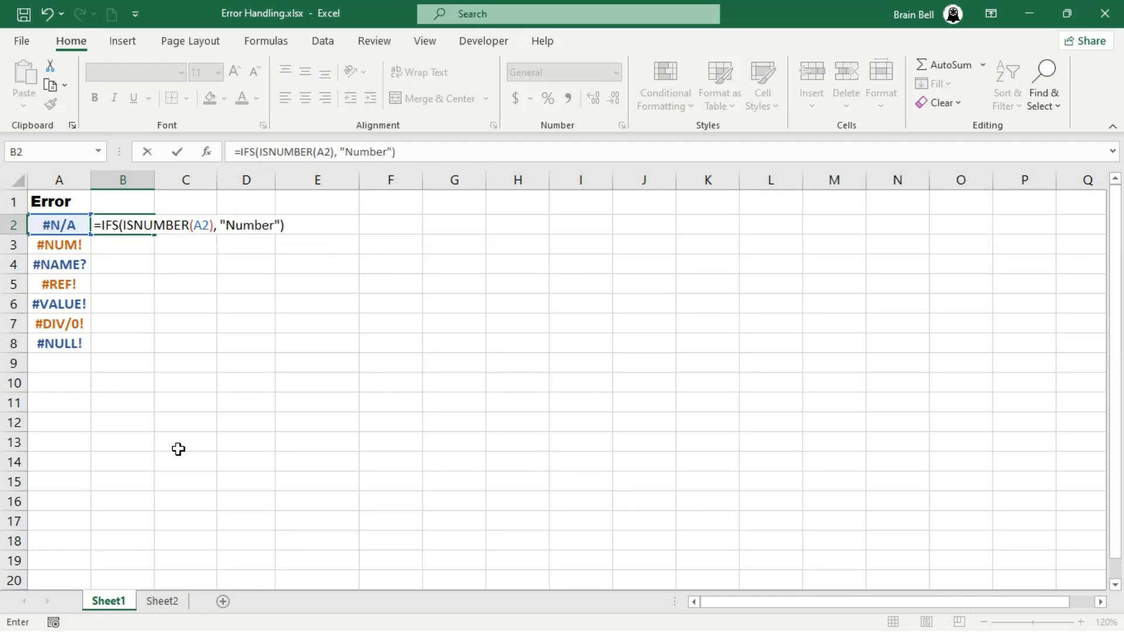
pyautogui.press('Return')
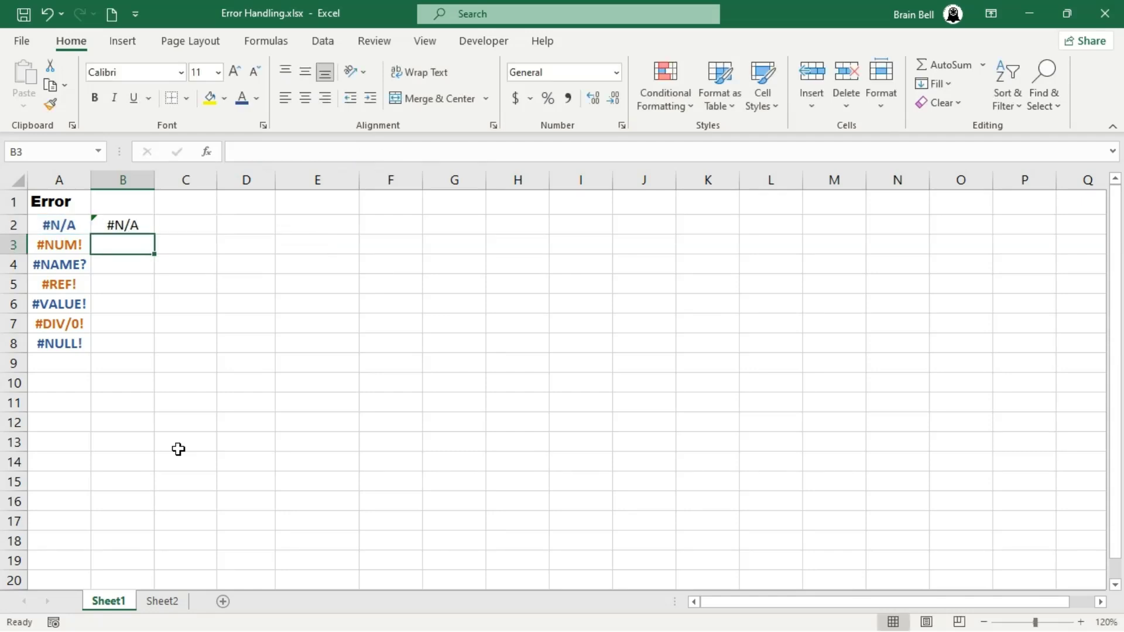
# Enter =NA() in cell C2 as a second example in the #N/A row
pyautogui.press('Right')
pyautogui.press('Up')
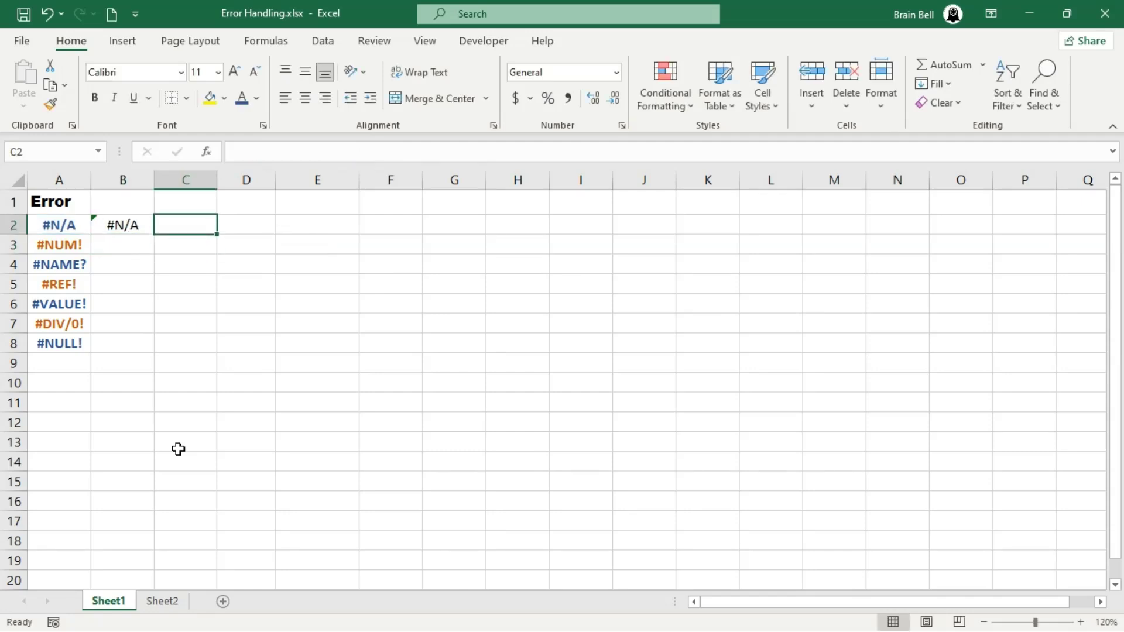
pyautogui.write('=NA()')
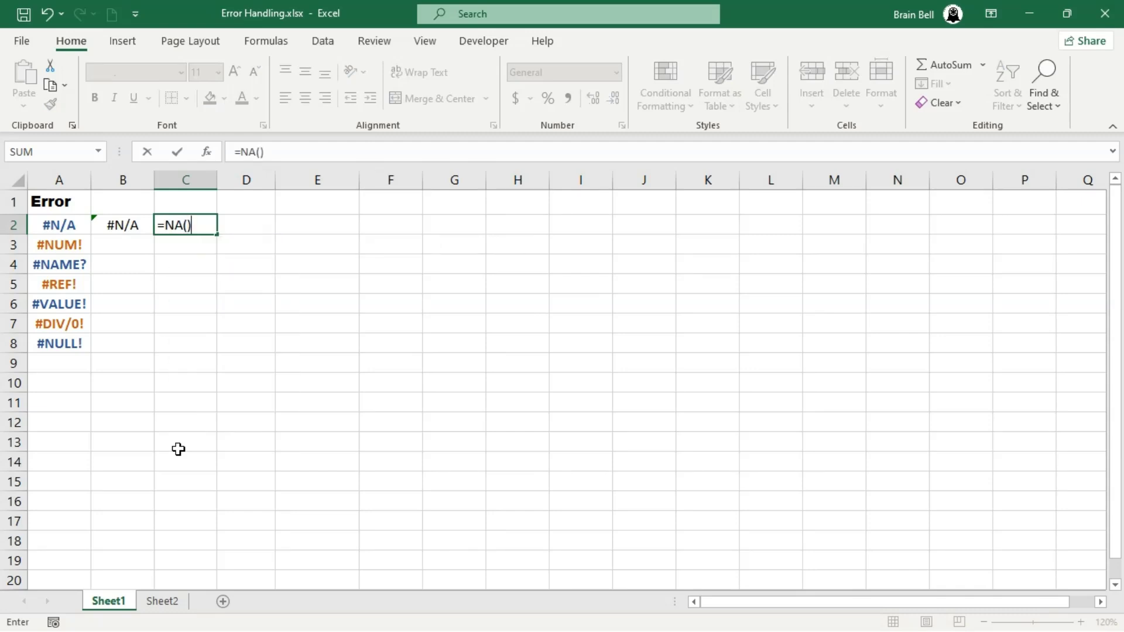
pyautogui.press('Return')
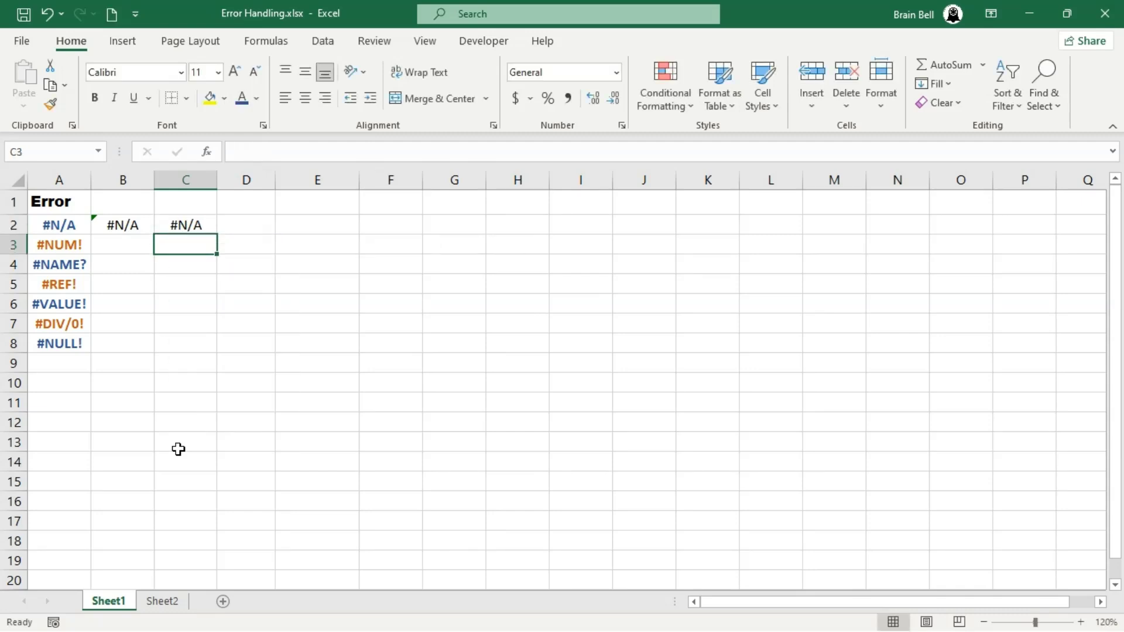
# Enter =SQRT(-2) in cell B3 as the example beside the #NUM! label
pyautogui.press('Up')
pyautogui.press('Left')
pyautogui.press('Down')
pyautogui.write('=SQ')
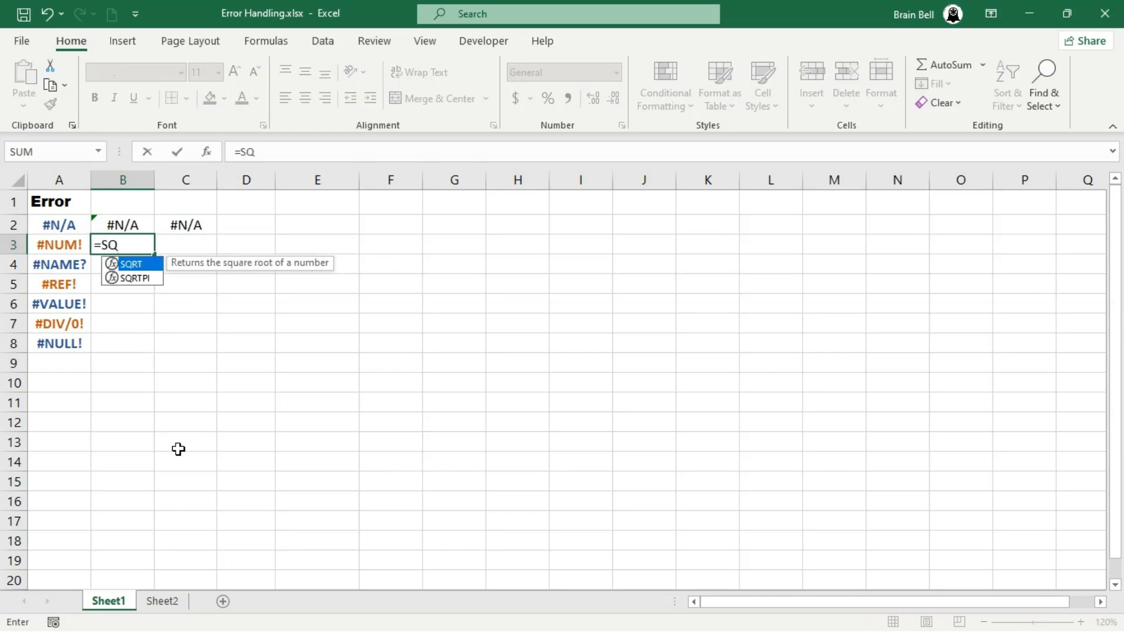
pyautogui.press('Tab')
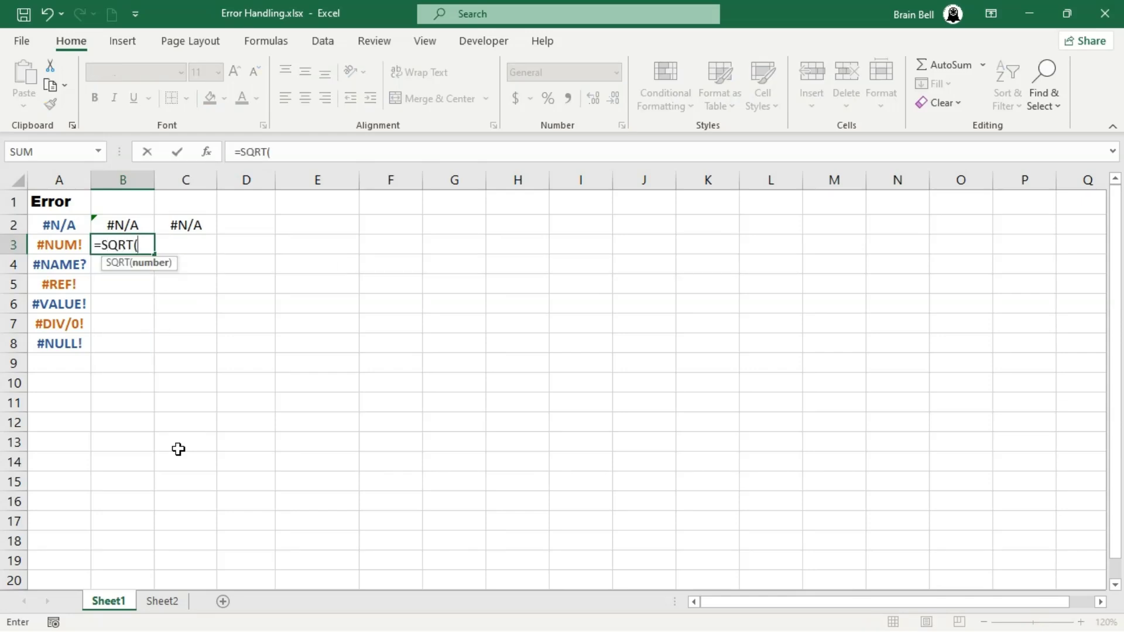
pyautogui.write('-2)')
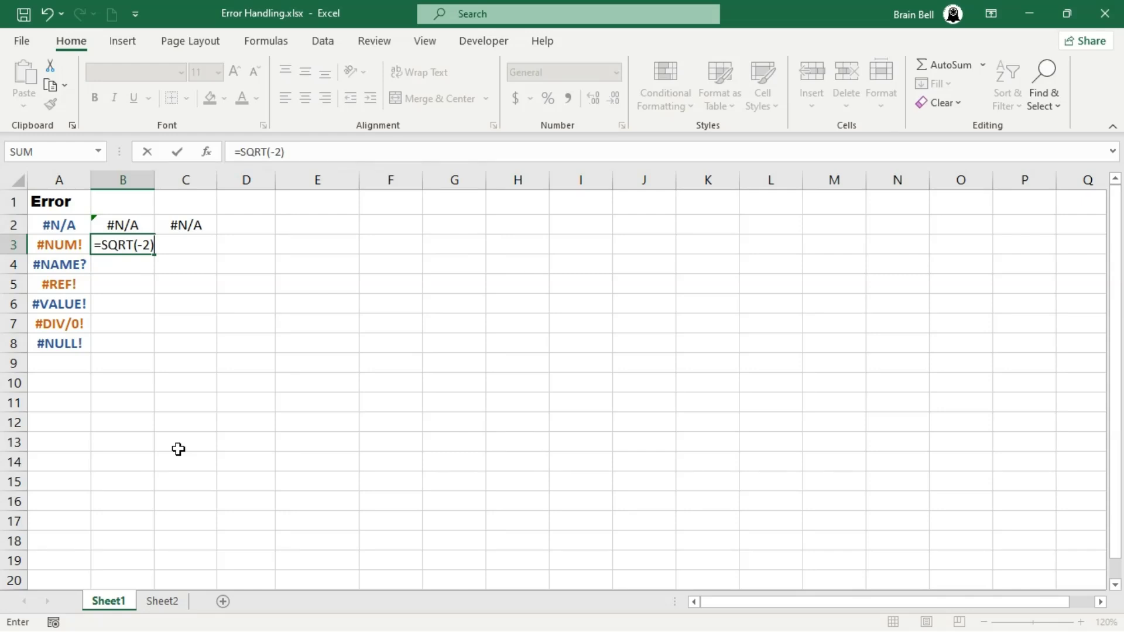
pyautogui.press('Return')
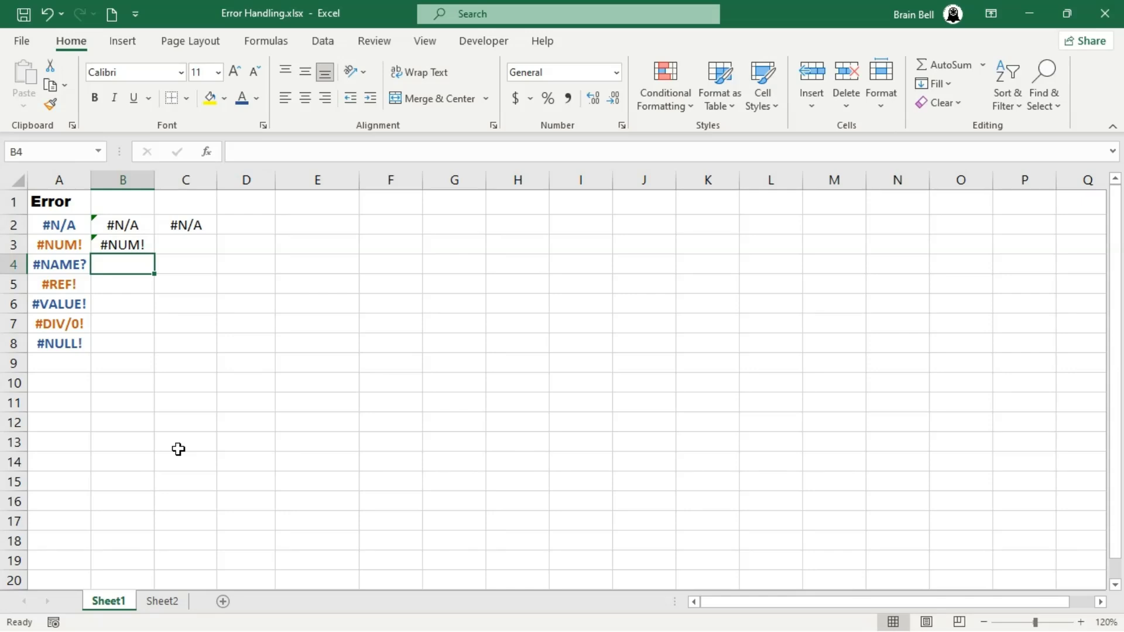
# Enter =INVALID_NAME in cell B4 as the example beside the #NAME? label
pyautogui.write('=')
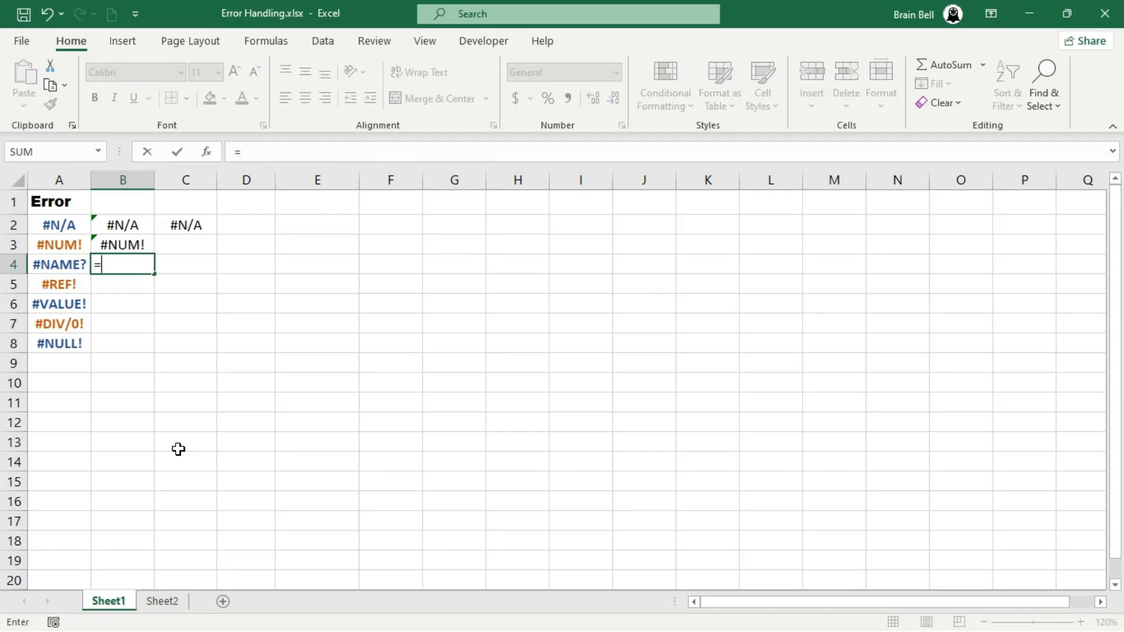
pyautogui.write('INVALID')
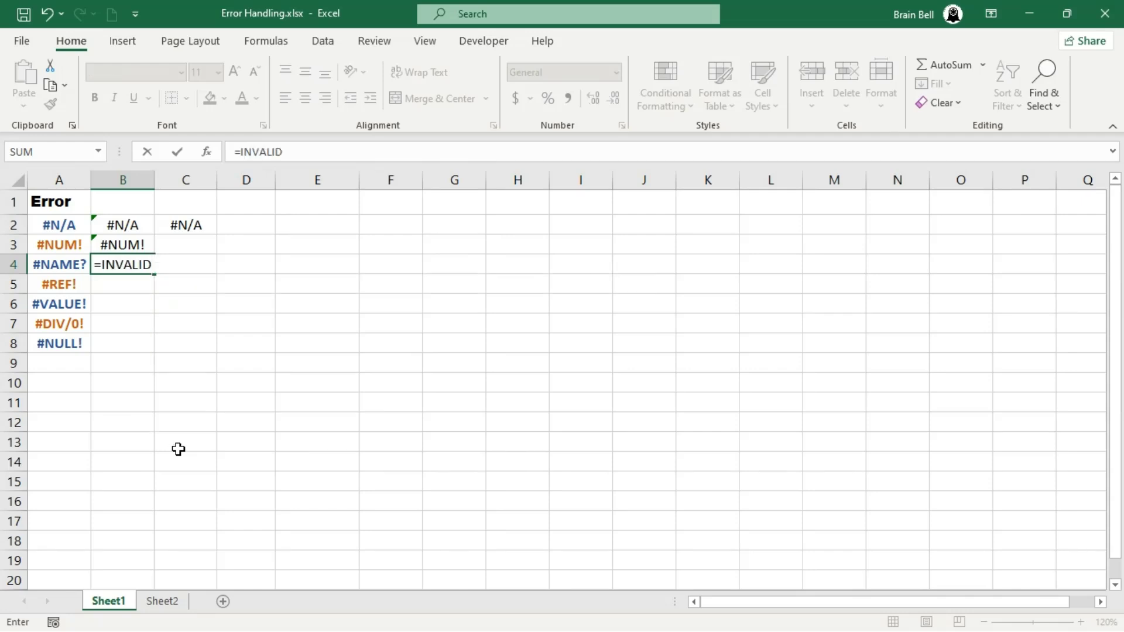
pyautogui.write('_NAME')
pyautogui.press('Return')
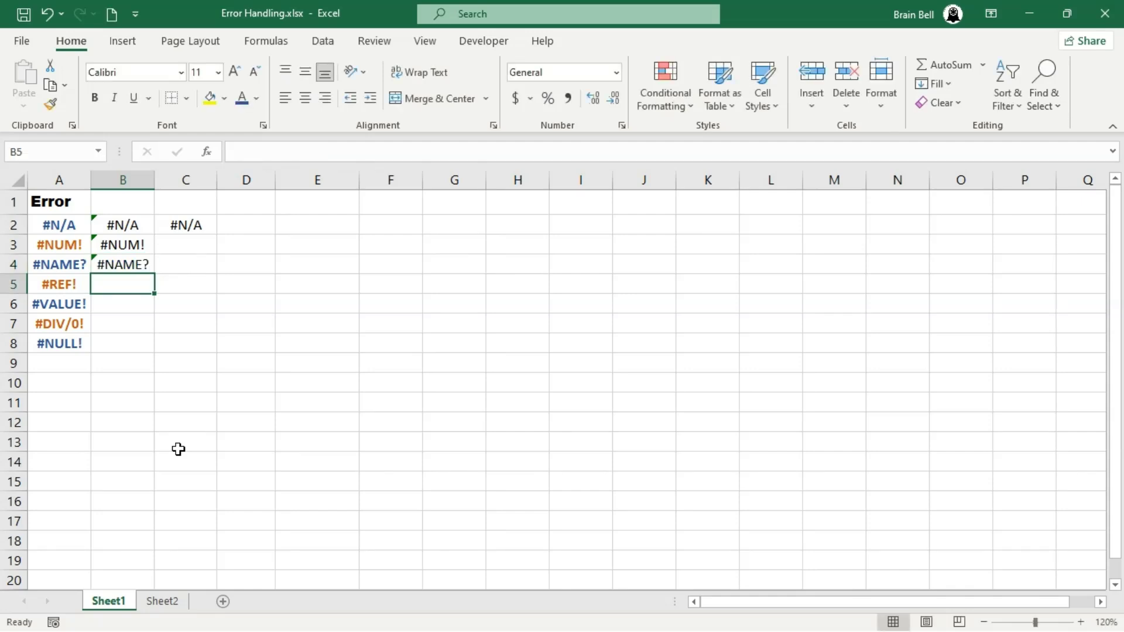
# Enter =F1 in cell B5 beside the #REF! label, and check which cell it references
pyautogui.write('=')
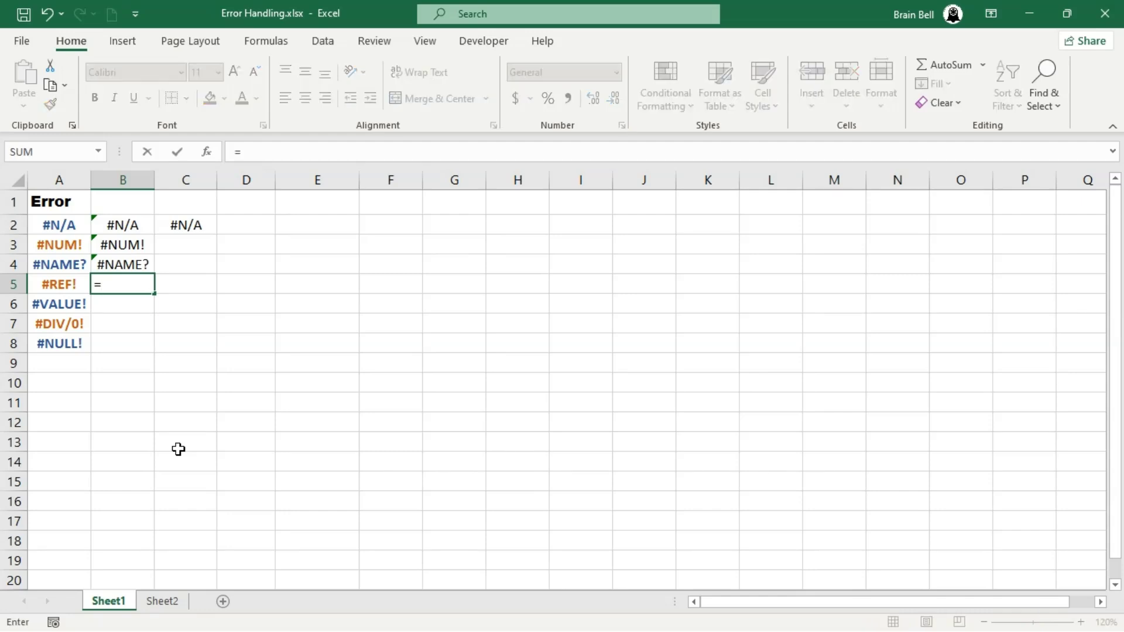
pyautogui.click(388, 205)
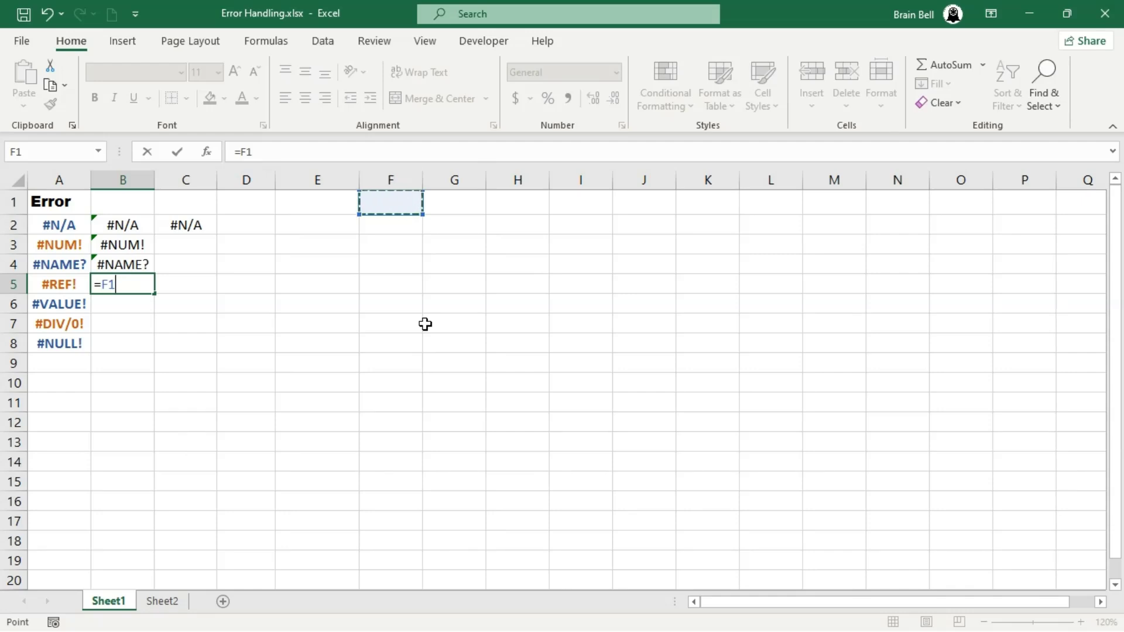
pyautogui.press('Return')
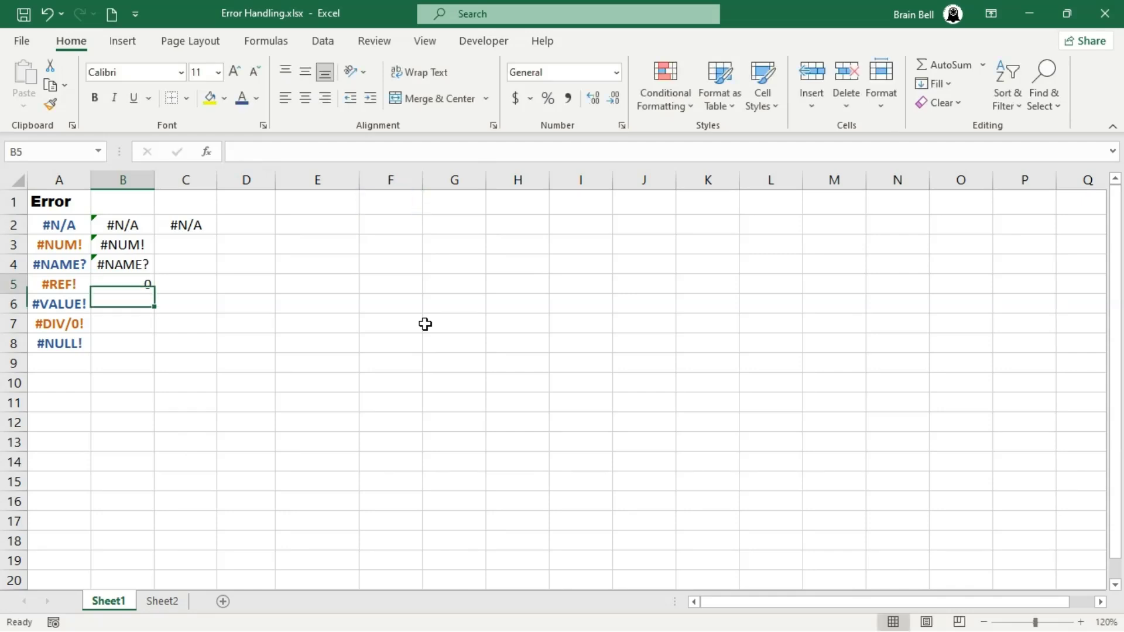
pyautogui.press('Up')
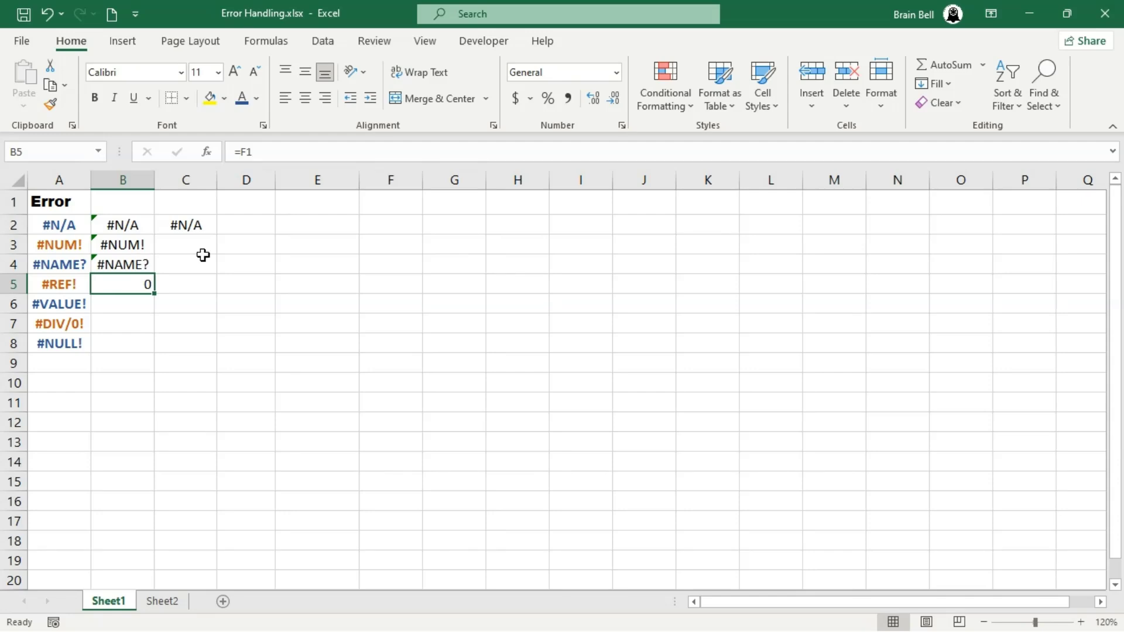
pyautogui.doubleClick(123, 282)
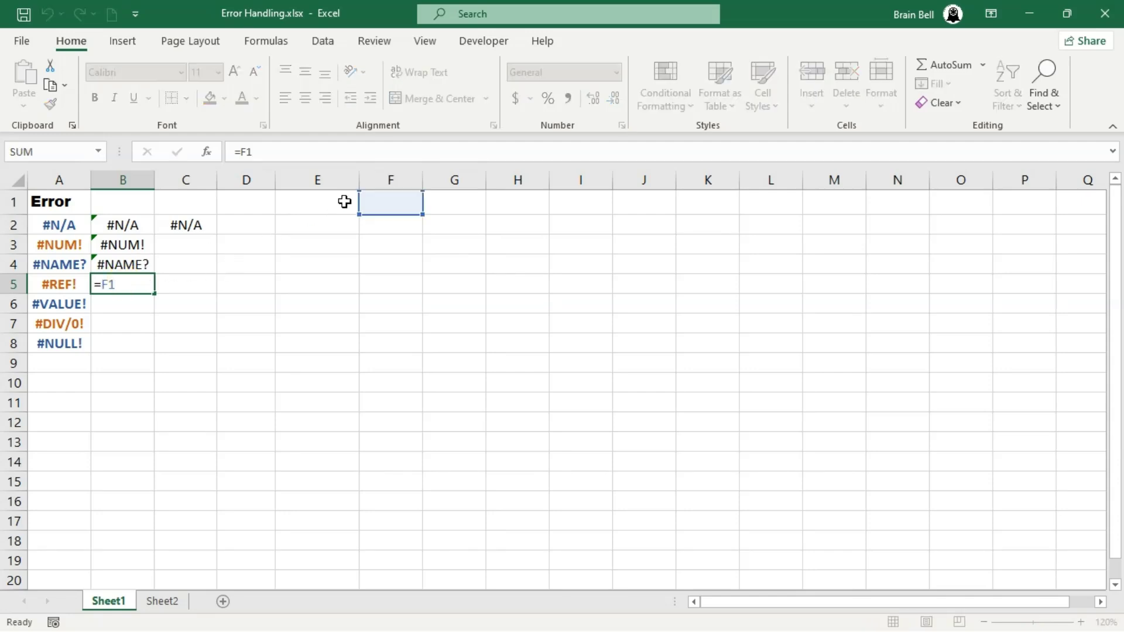
pyautogui.press('Escape')
# Delete cell F1 with cells shifted left, and inspect the resulting formula in B5
pyautogui.click(385, 200)
pyautogui.rightClick(386, 200)
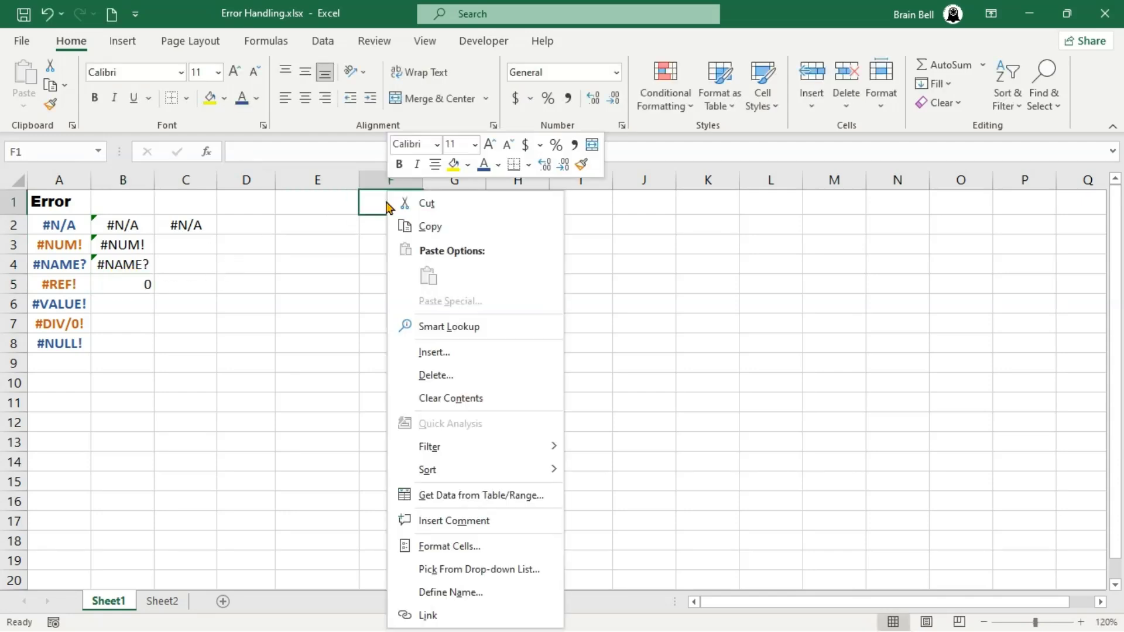
pyautogui.click(508, 377)
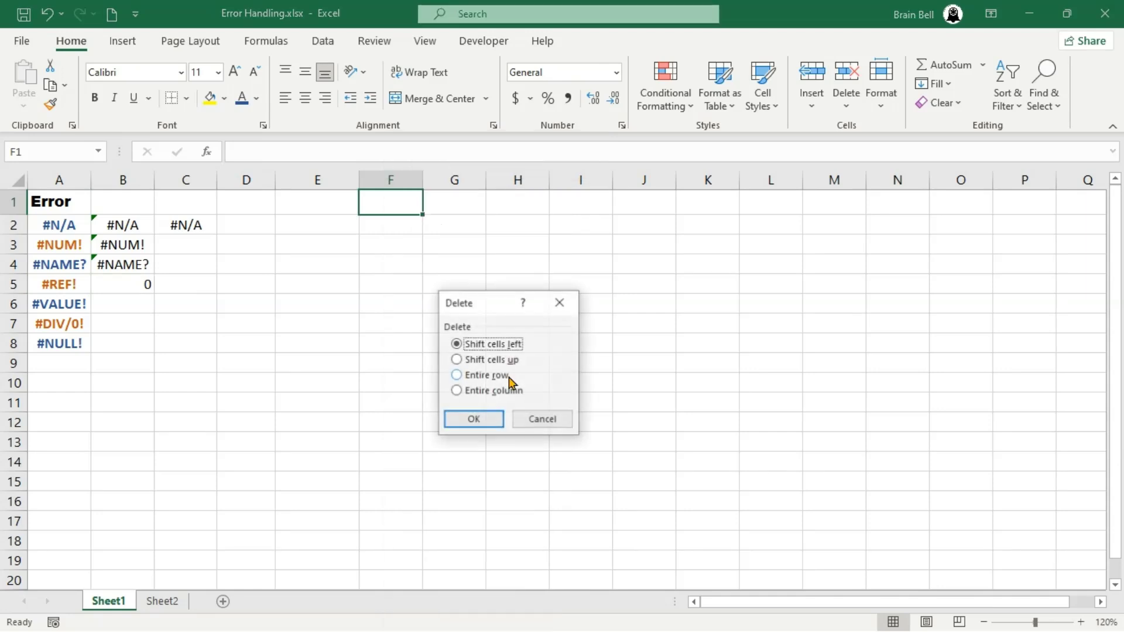
pyautogui.click(470, 419)
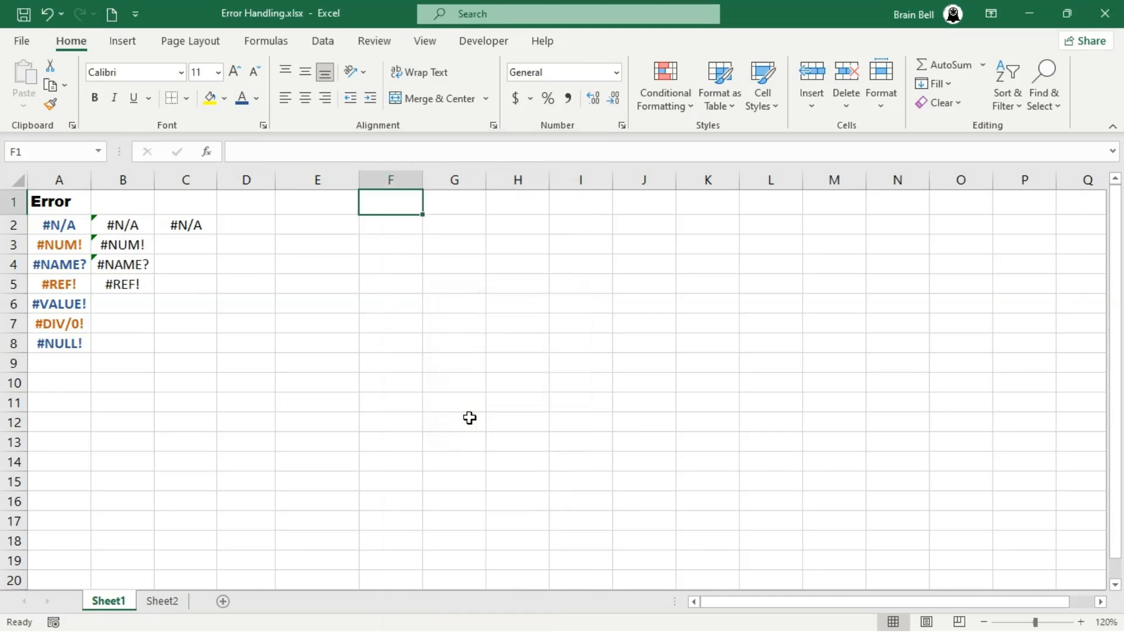
pyautogui.click(139, 287)
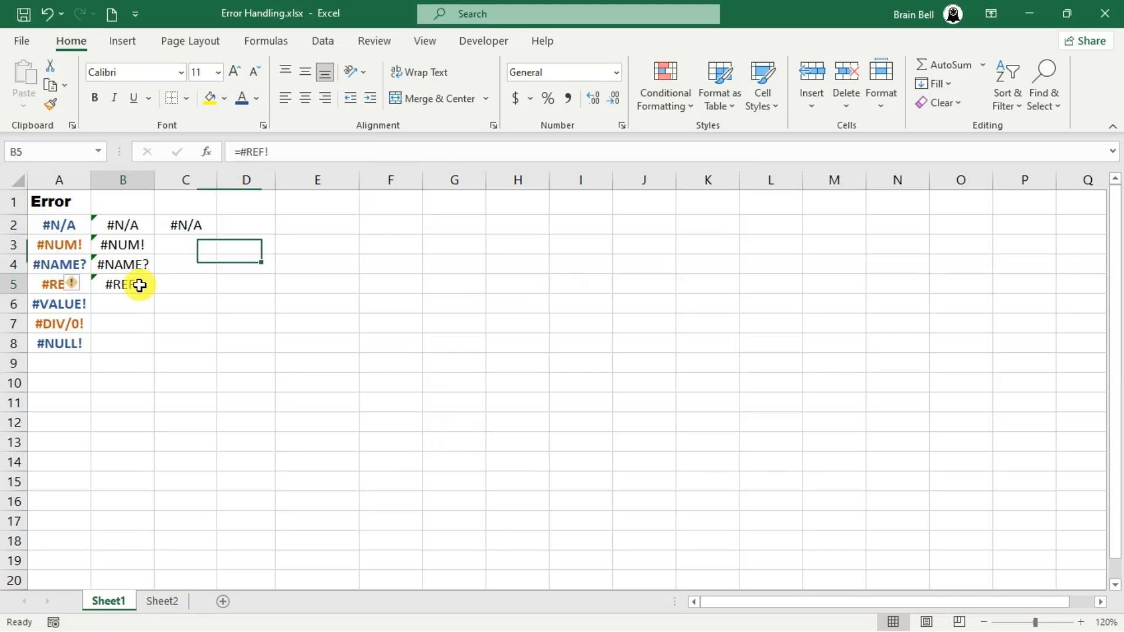
pyautogui.doubleClick(139, 286)
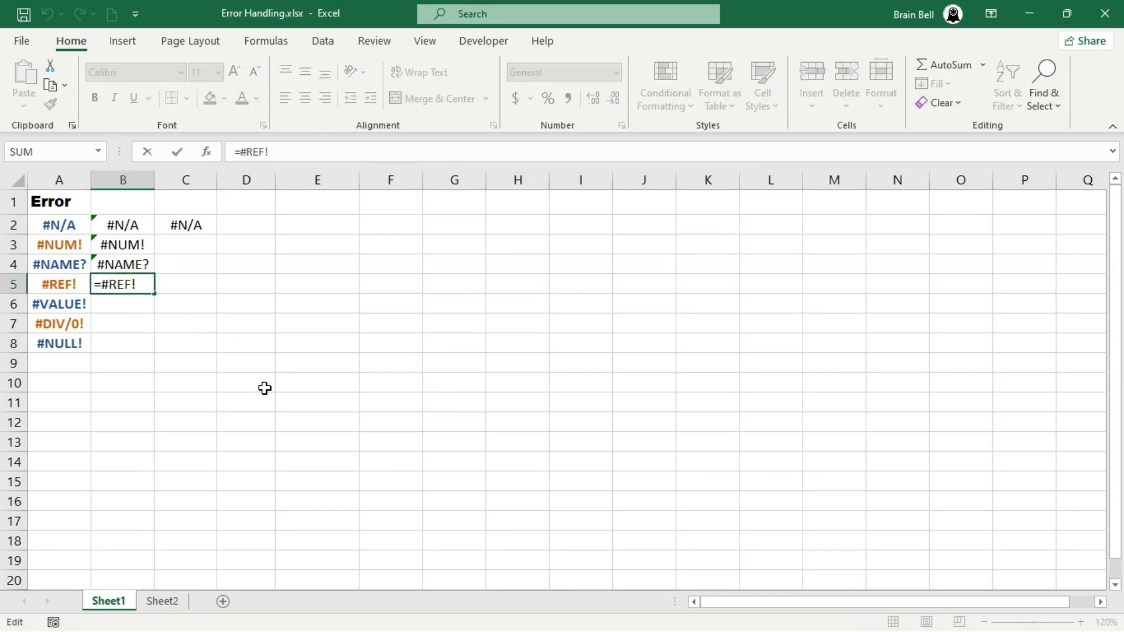
pyautogui.press('Escape')
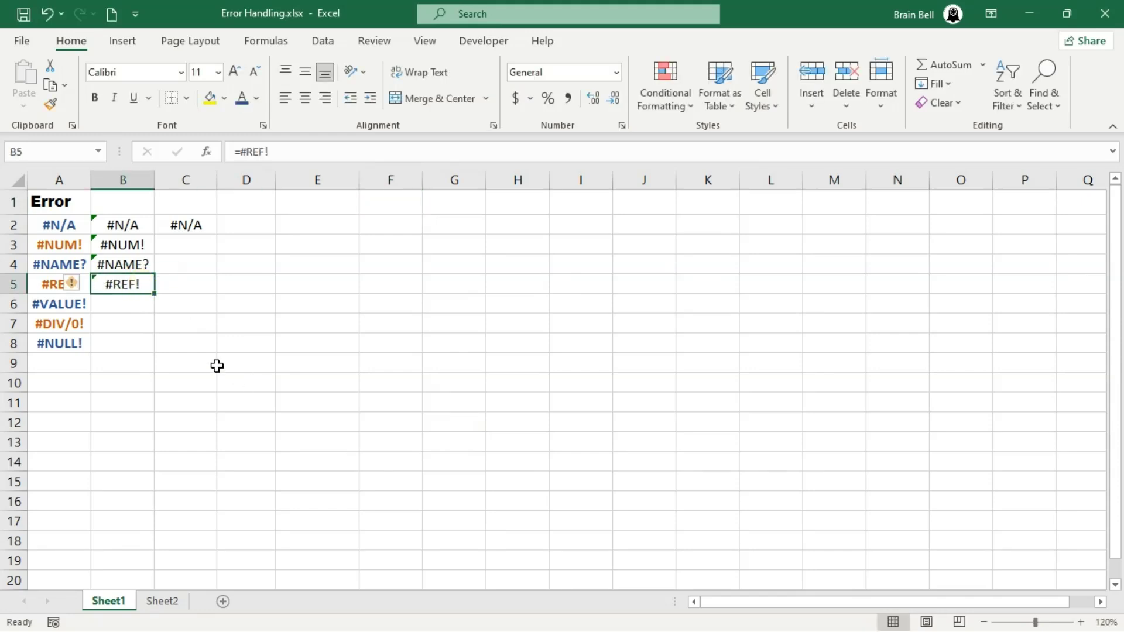
# Enter ="A"+1 in cell B6 as the example beside the #VALUE! label
pyautogui.click(127, 303)
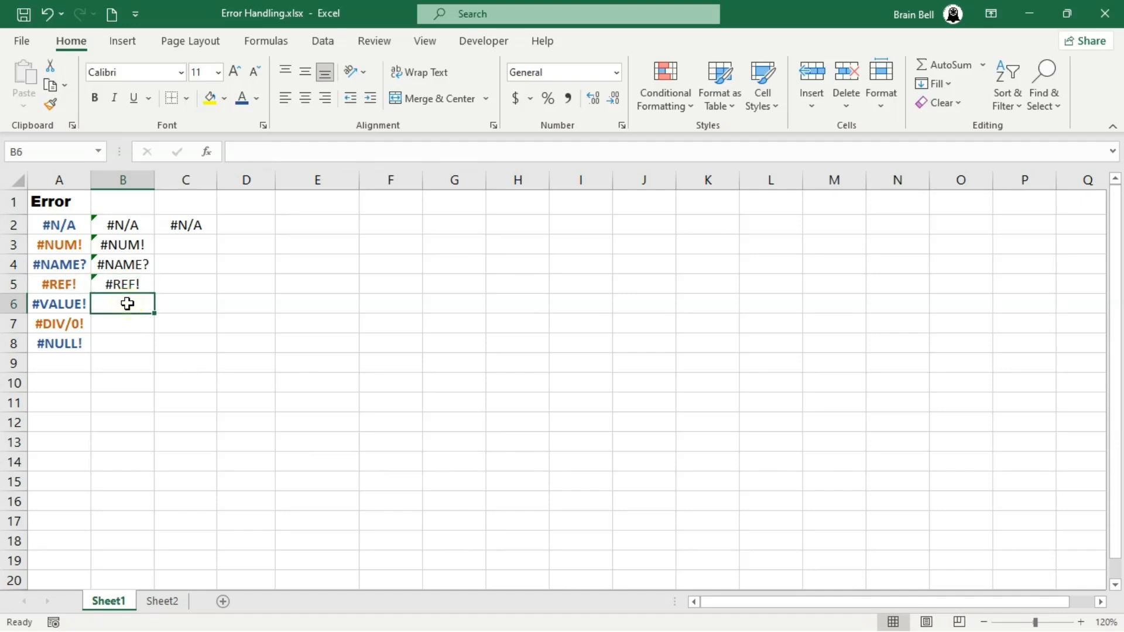
pyautogui.write('="A')
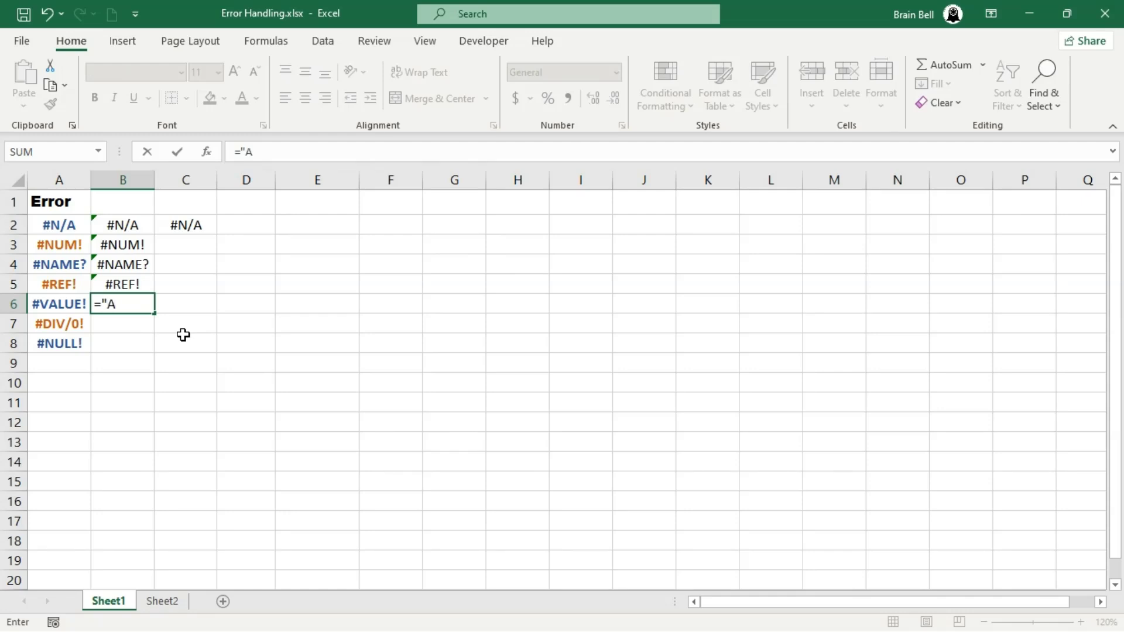
pyautogui.write('"+1')
pyautogui.press('Return')
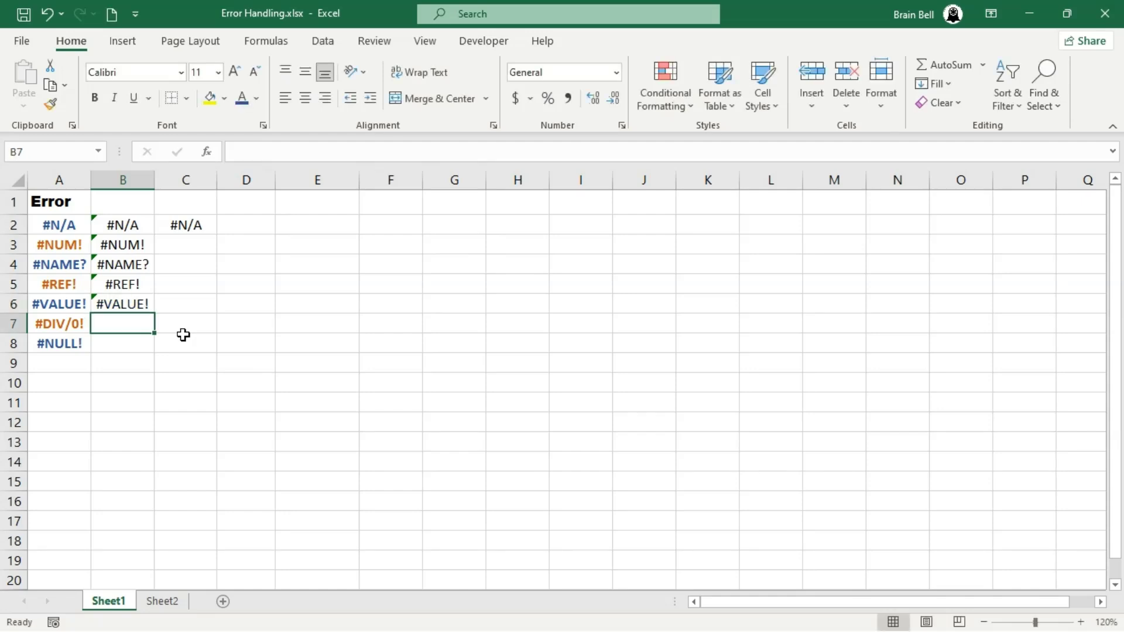
# Enter ="HELLO"+5 in cell C6 as a second example for the #VALUE! error
pyautogui.press('Right')
pyautogui.press('Up')
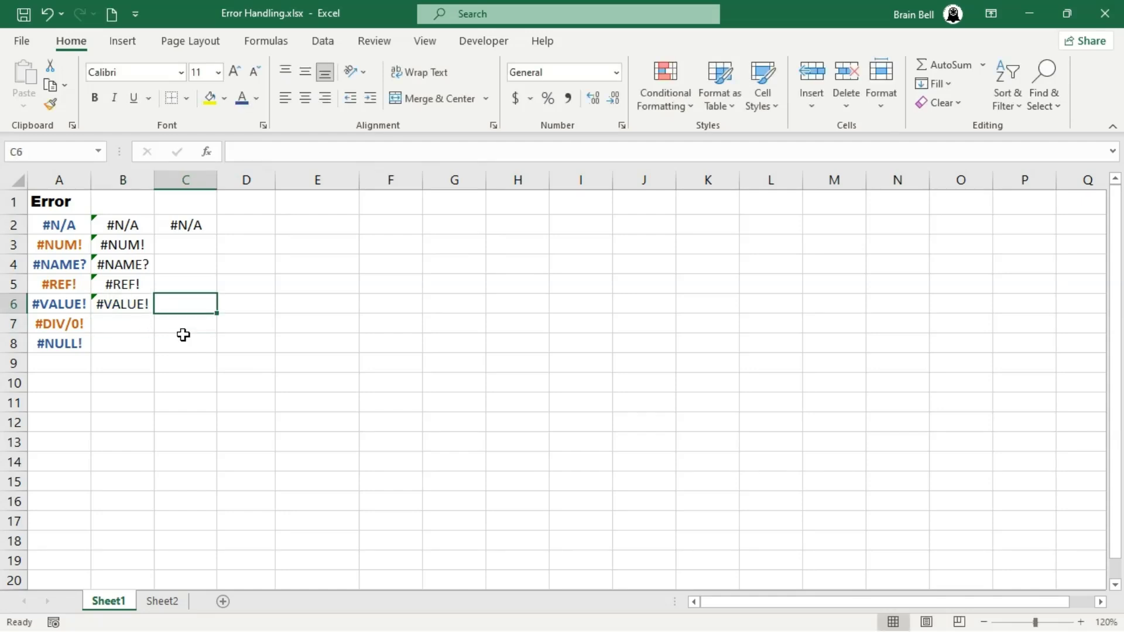
pyautogui.write('=')
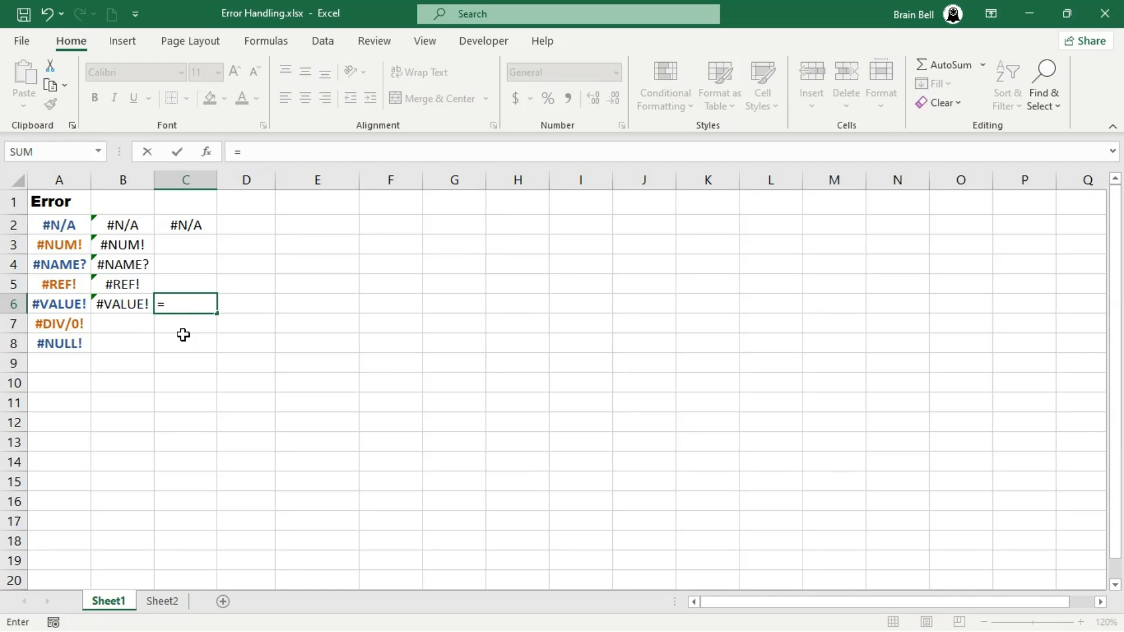
pyautogui.write('"HELLO"+5')
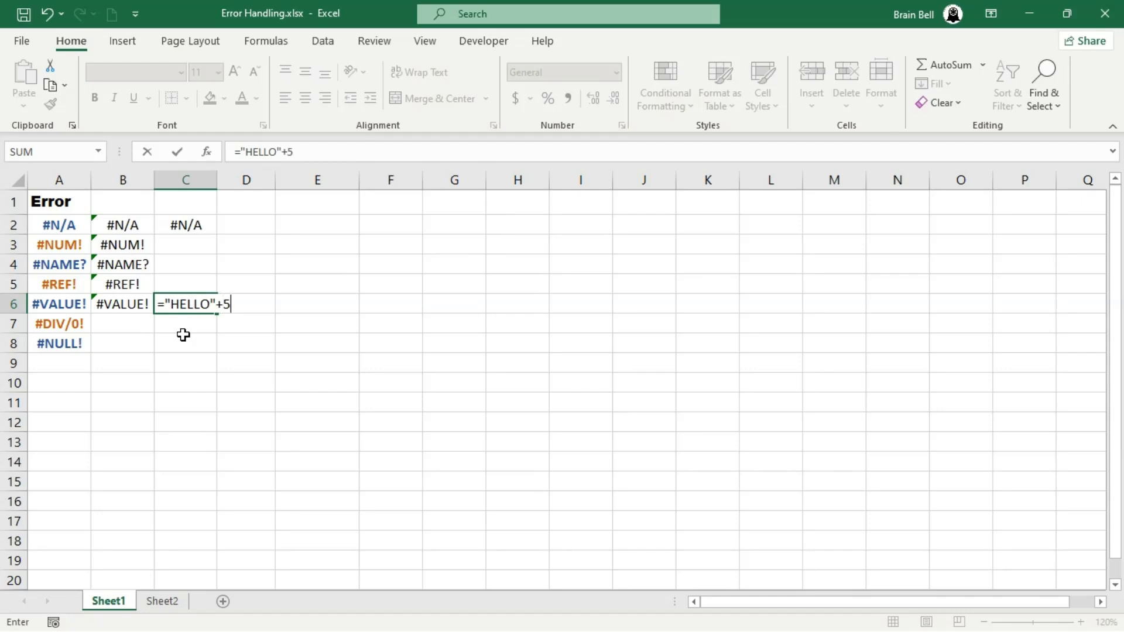
pyautogui.press('Return')
# Enter =1/0 in cell B7 beside the #DIV/0! label, and inspect the formula in the cell
pyautogui.press('Left')
pyautogui.write('=')
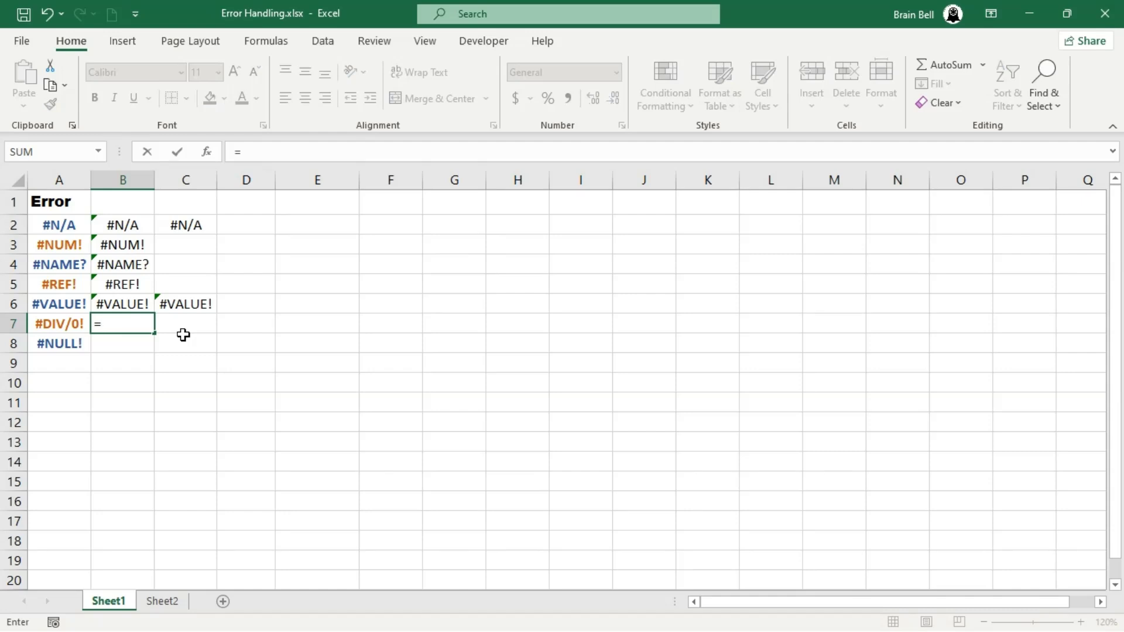
pyautogui.write('1/0')
pyautogui.press('Return')
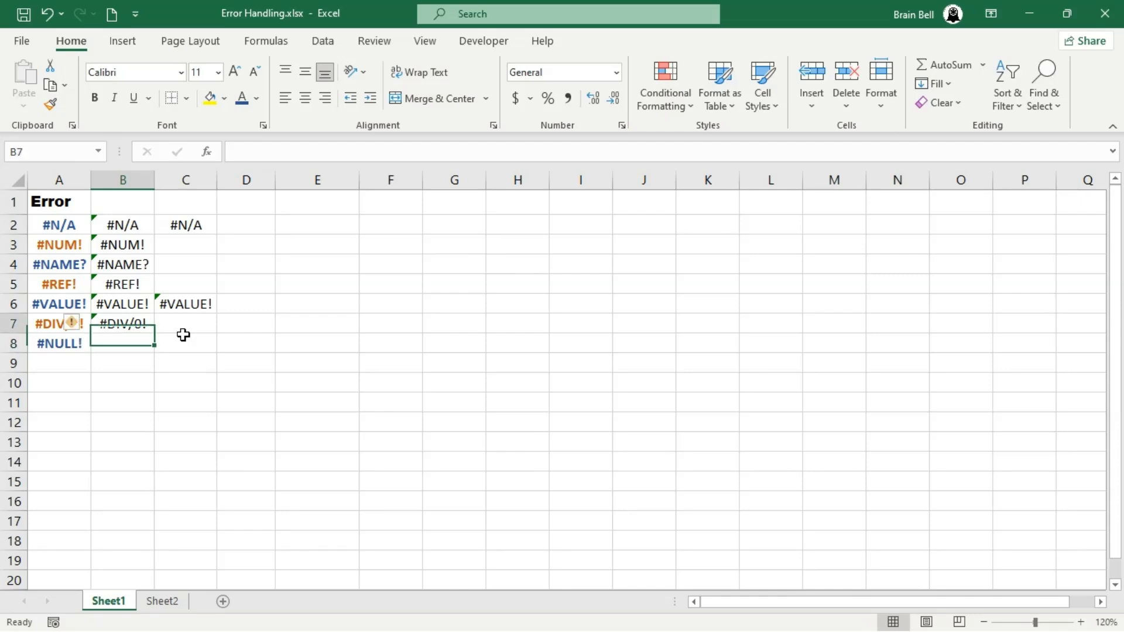
pyautogui.press('Up')
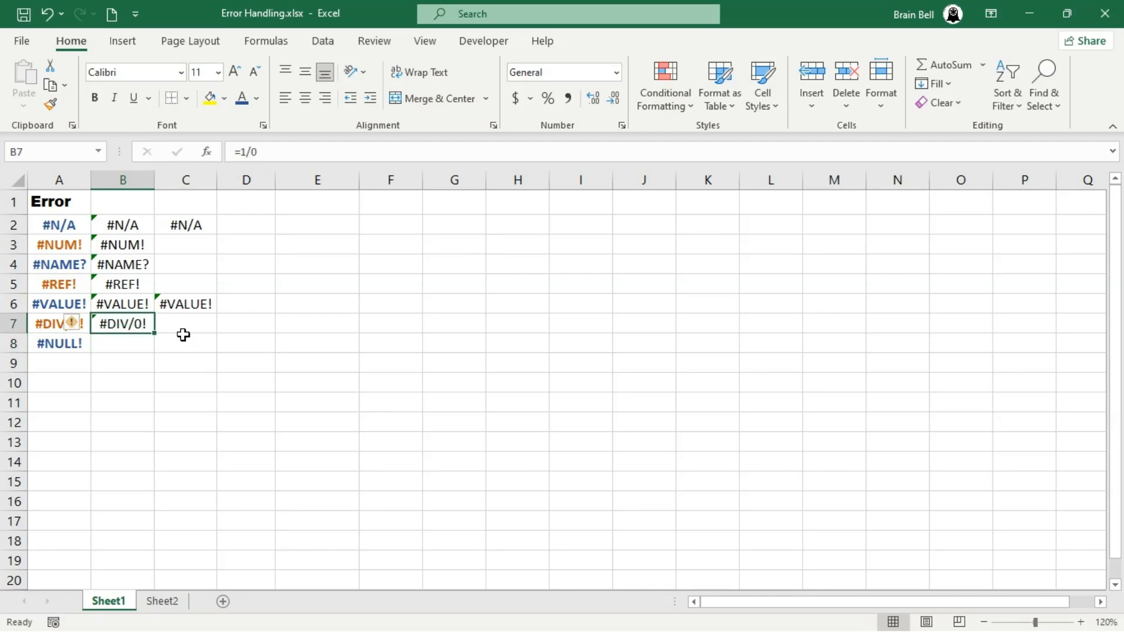
pyautogui.doubleClick(108, 324)
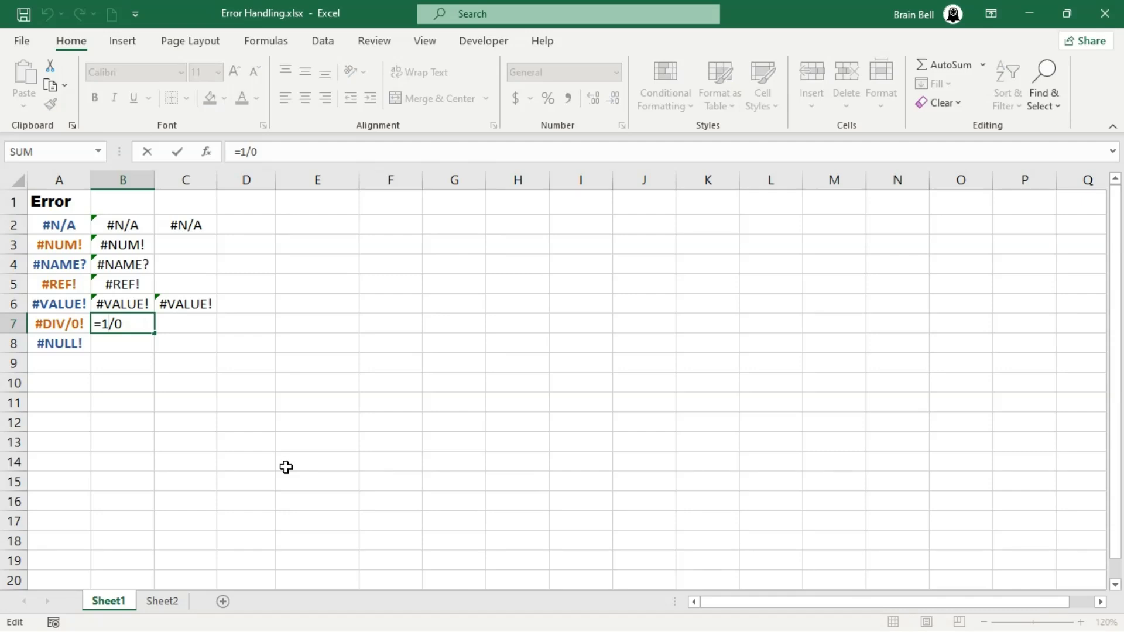
pyautogui.press('Escape')
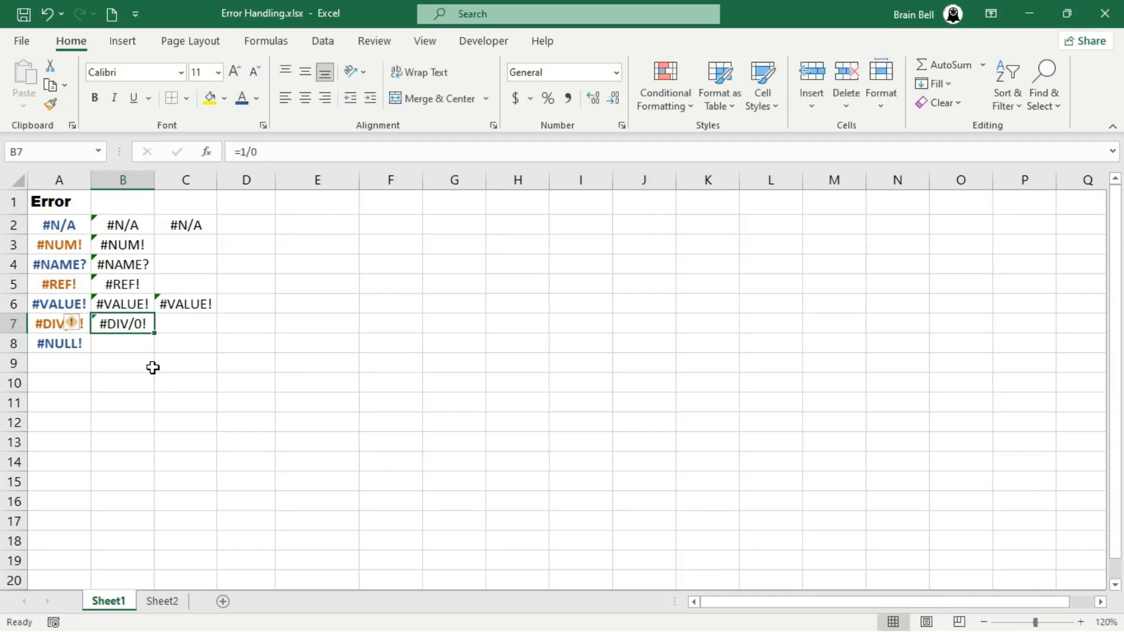
# Enter =SUM(A2 B10) in cell B8 beside the #NULL! label, and inspect which cells it references
pyautogui.click(128, 344)
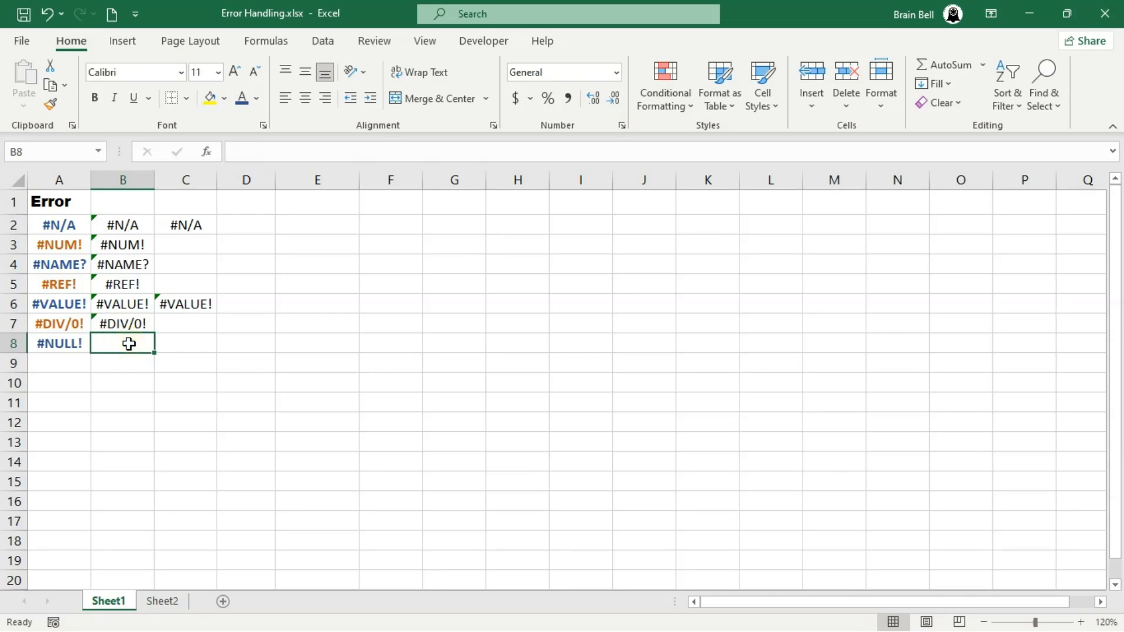
pyautogui.write('=S')
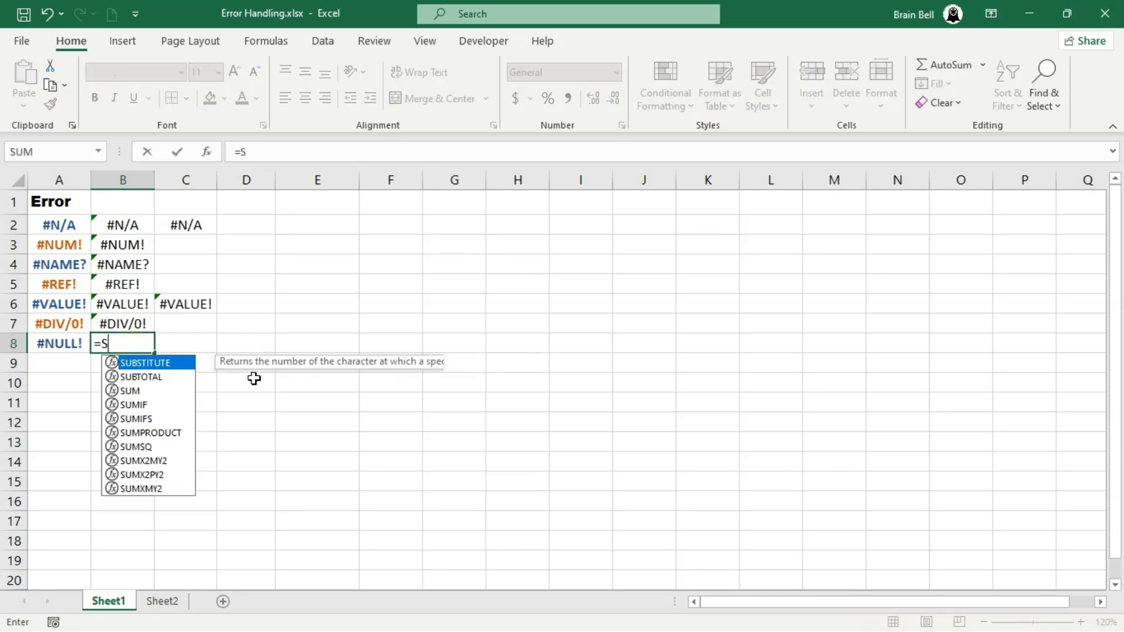
pyautogui.write('UM(A')
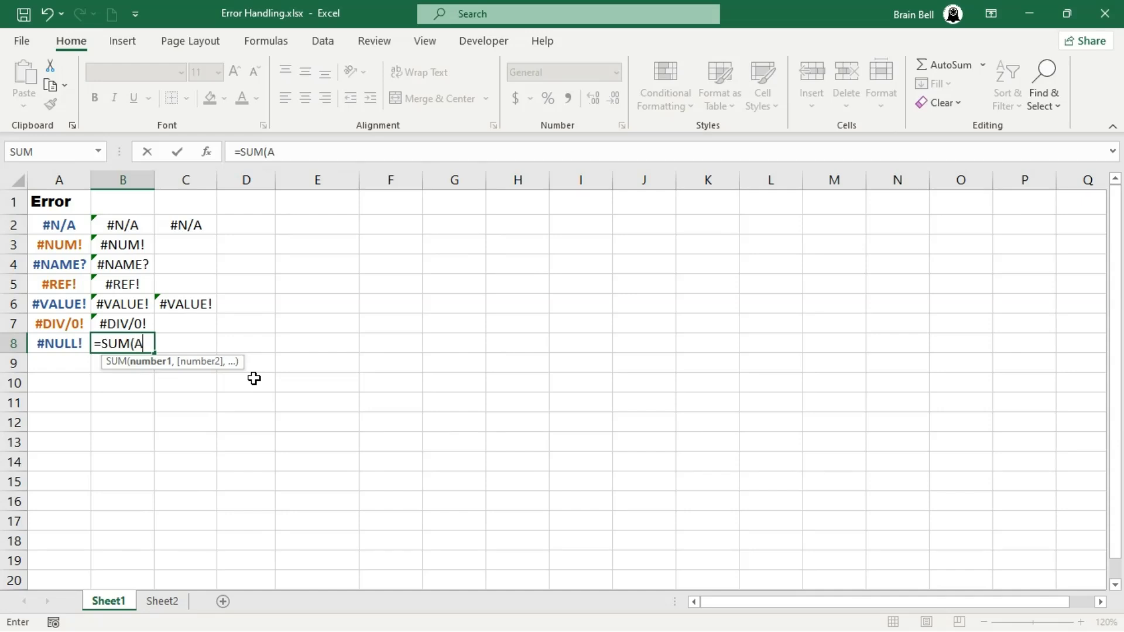
pyautogui.write('2')
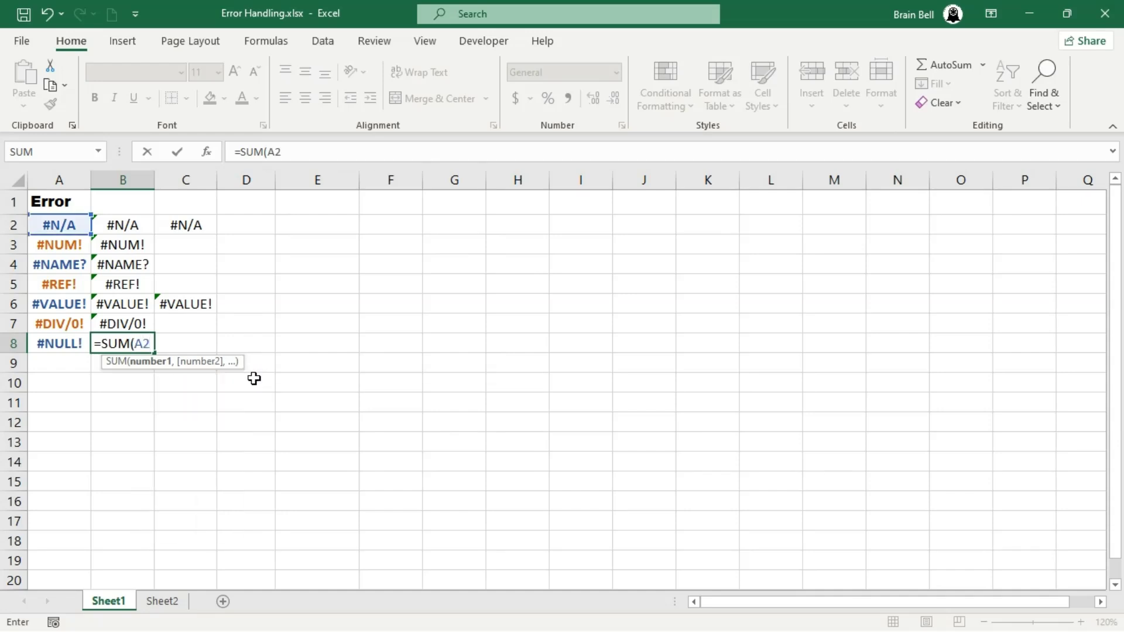
pyautogui.write(' B')
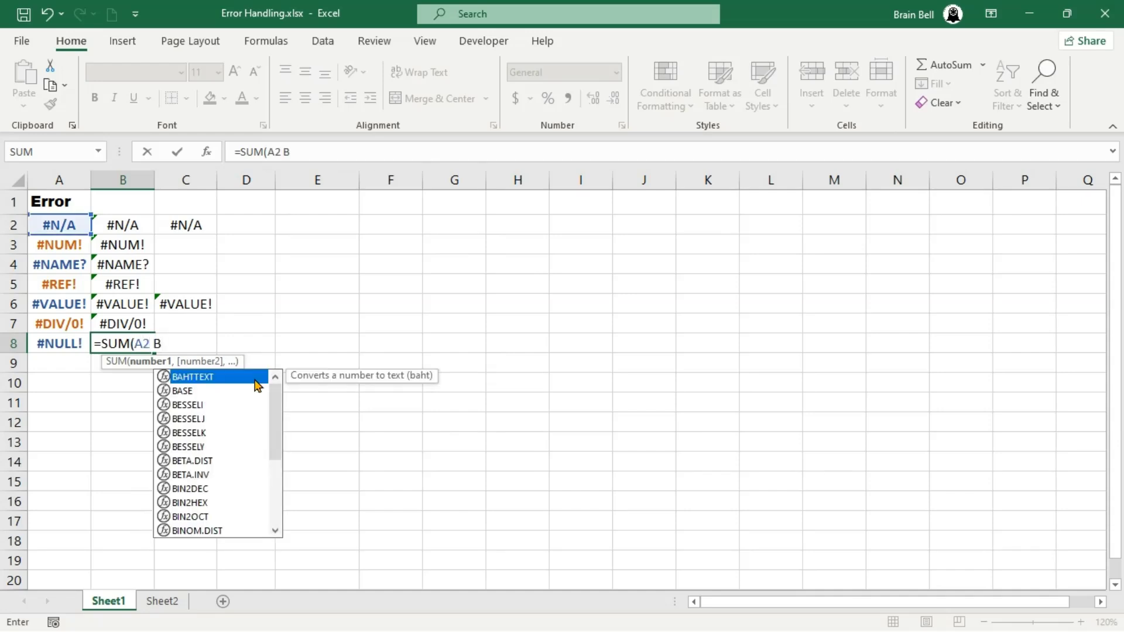
pyautogui.write('10')
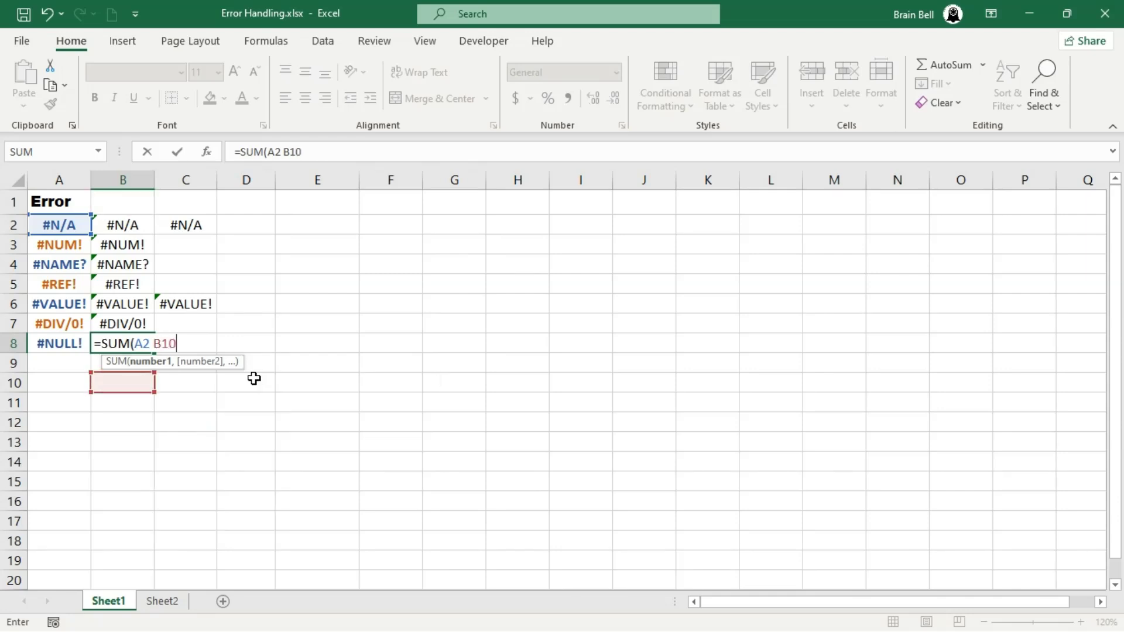
pyautogui.write(')')
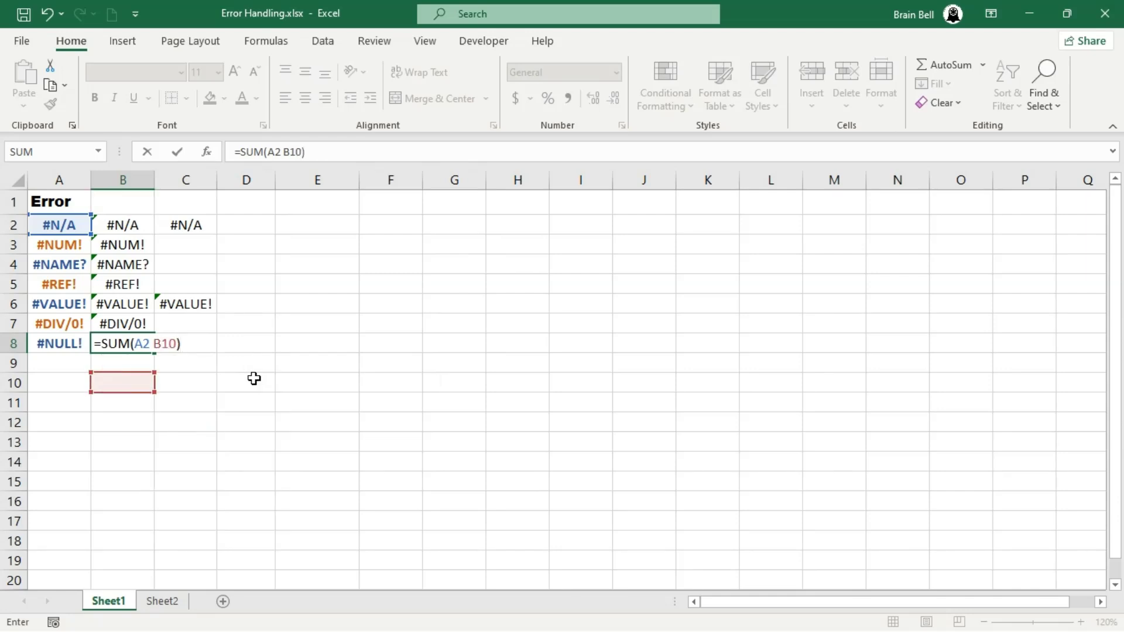
pyautogui.press('Return')
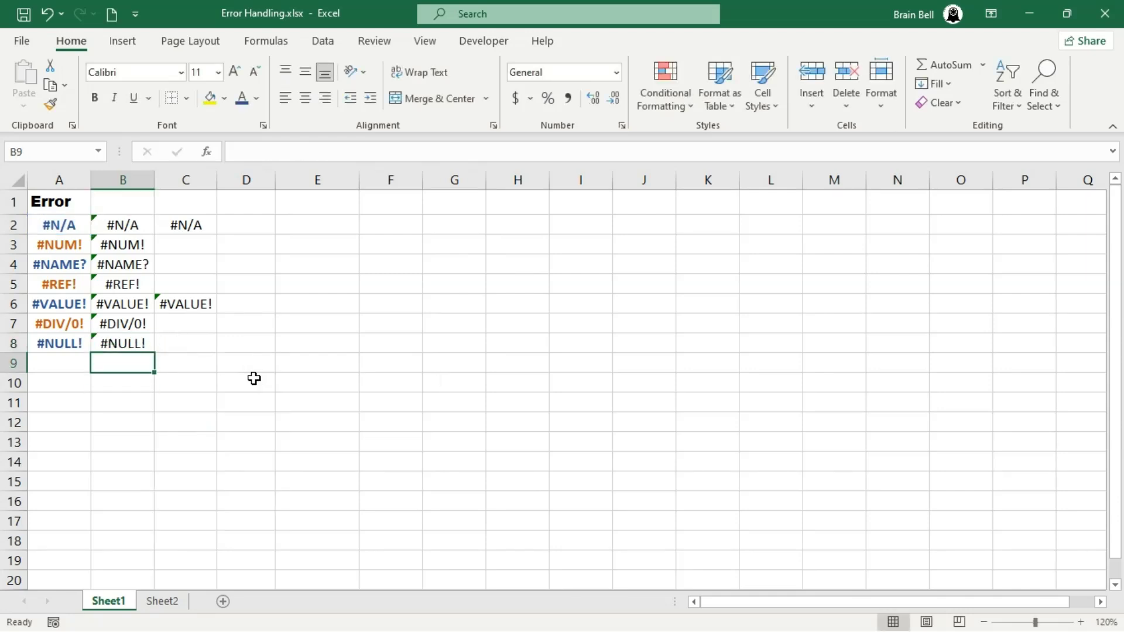
pyautogui.press('Up')
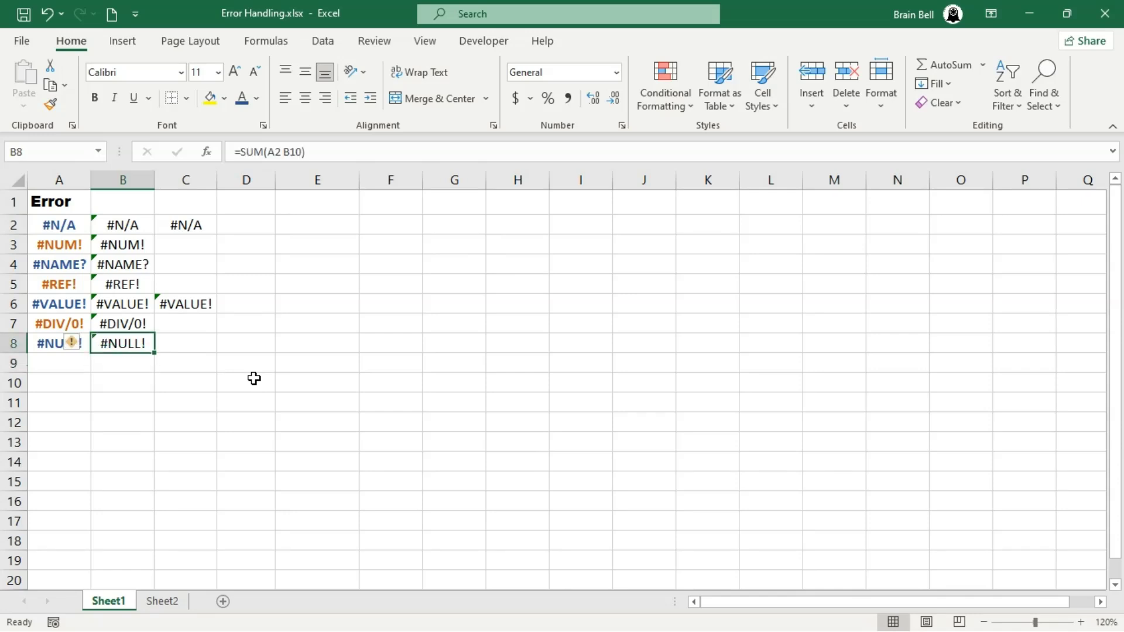
pyautogui.doubleClick(129, 341)
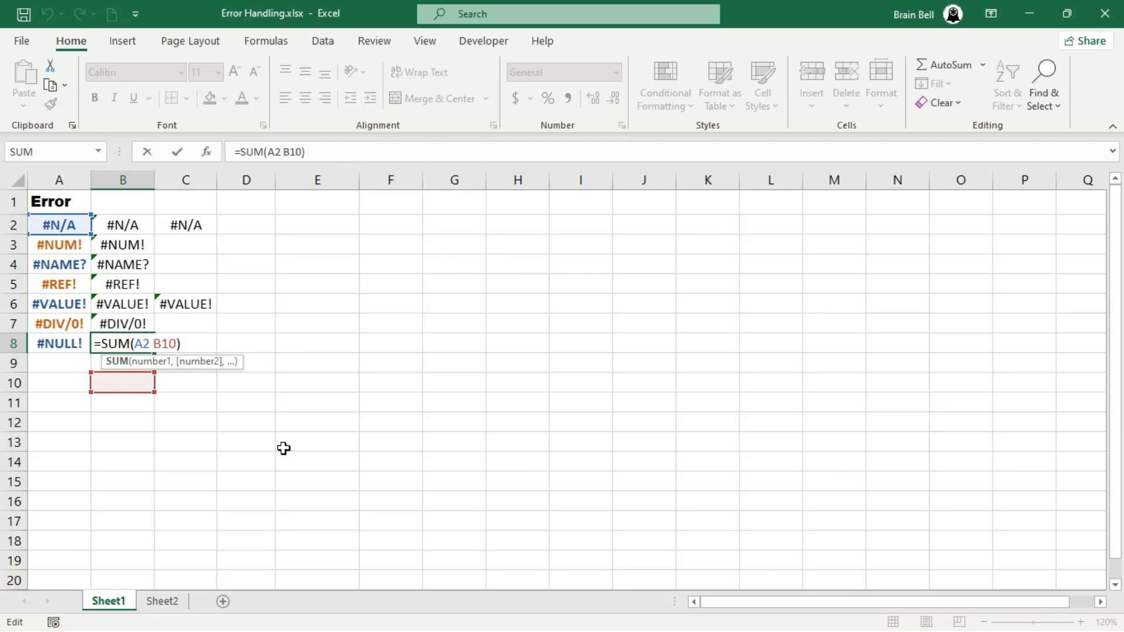
pyautogui.press('Escape')
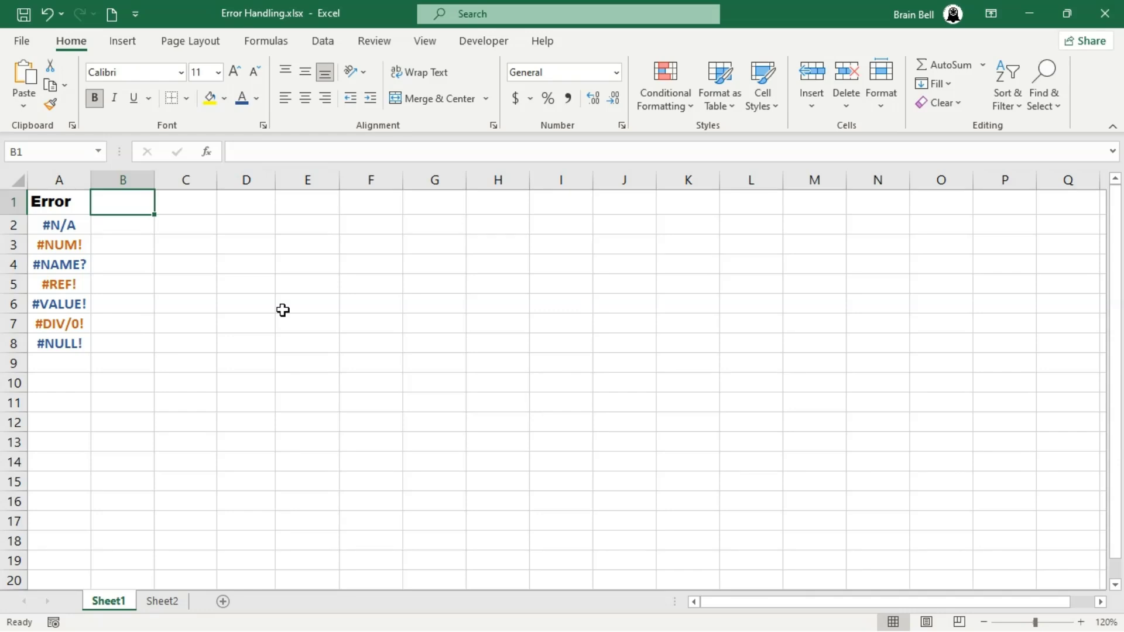
# Enter the heading ISNA in cell B1 and the formula =ISNA(A2) in cell B2
pyautogui.write('ISNA')
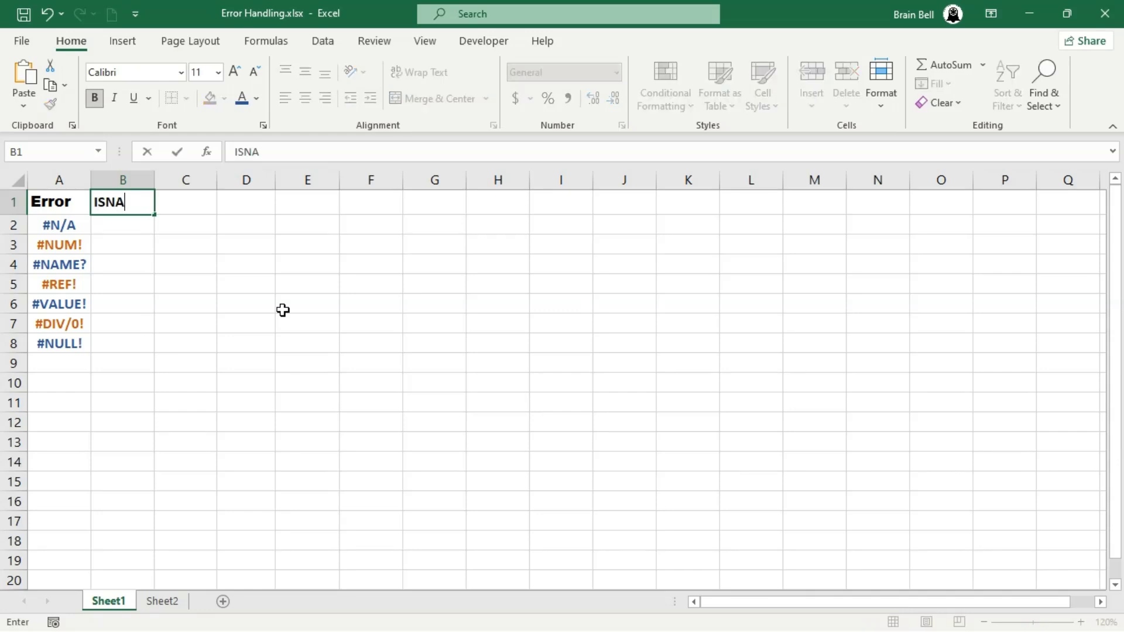
pyautogui.press('Return')
pyautogui.write('=ISNA')
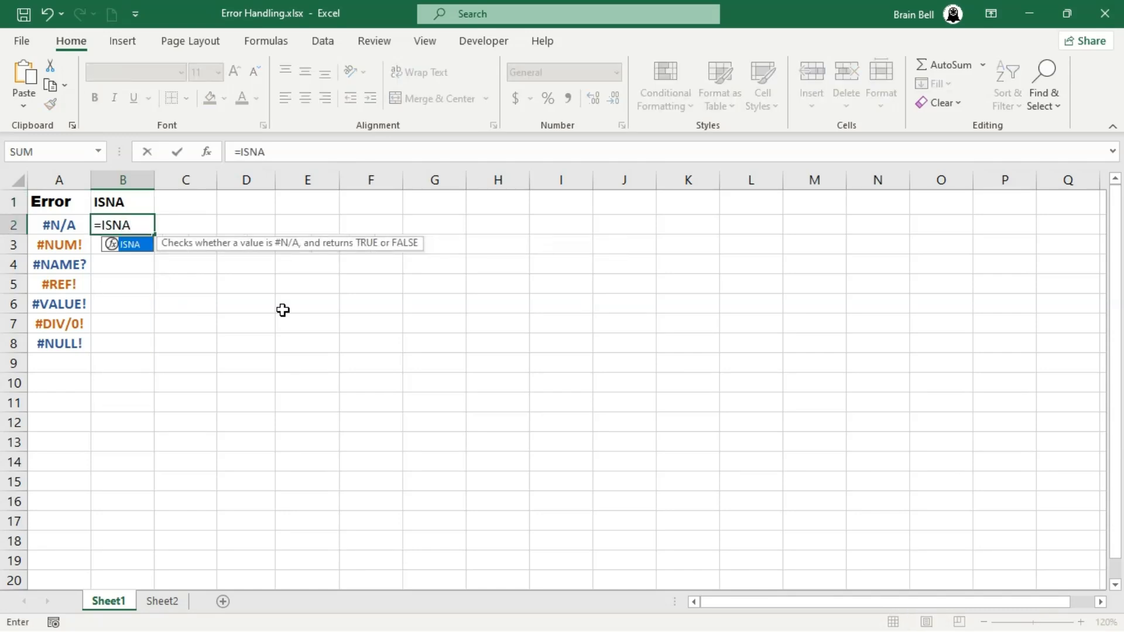
pyautogui.write('(')
pyautogui.press('Left')
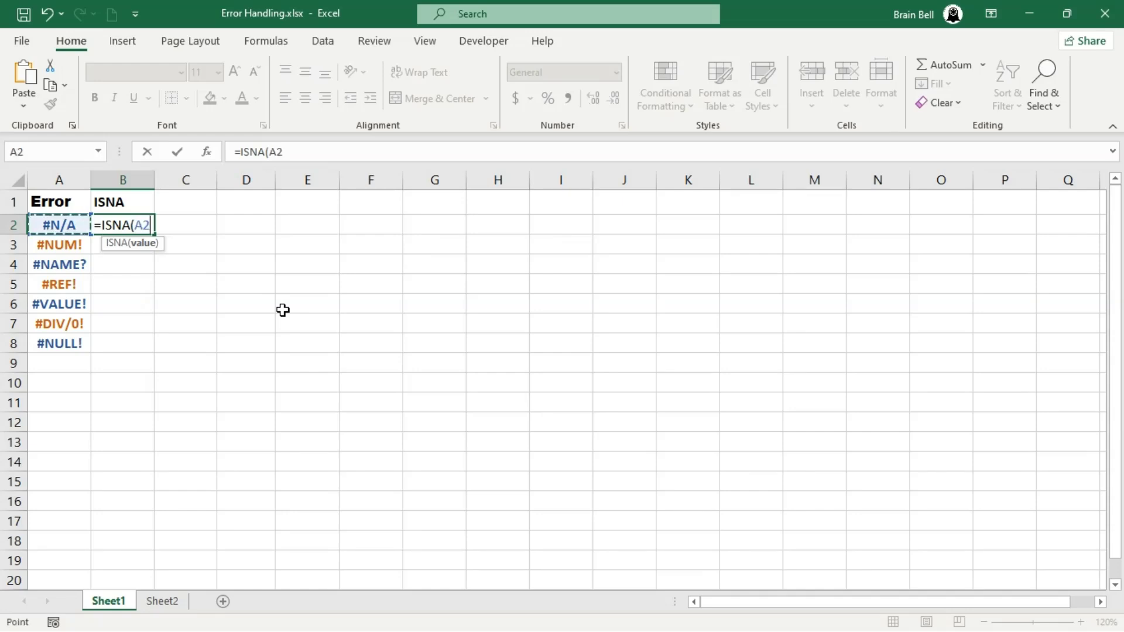
pyautogui.write(')')
pyautogui.press('Return')
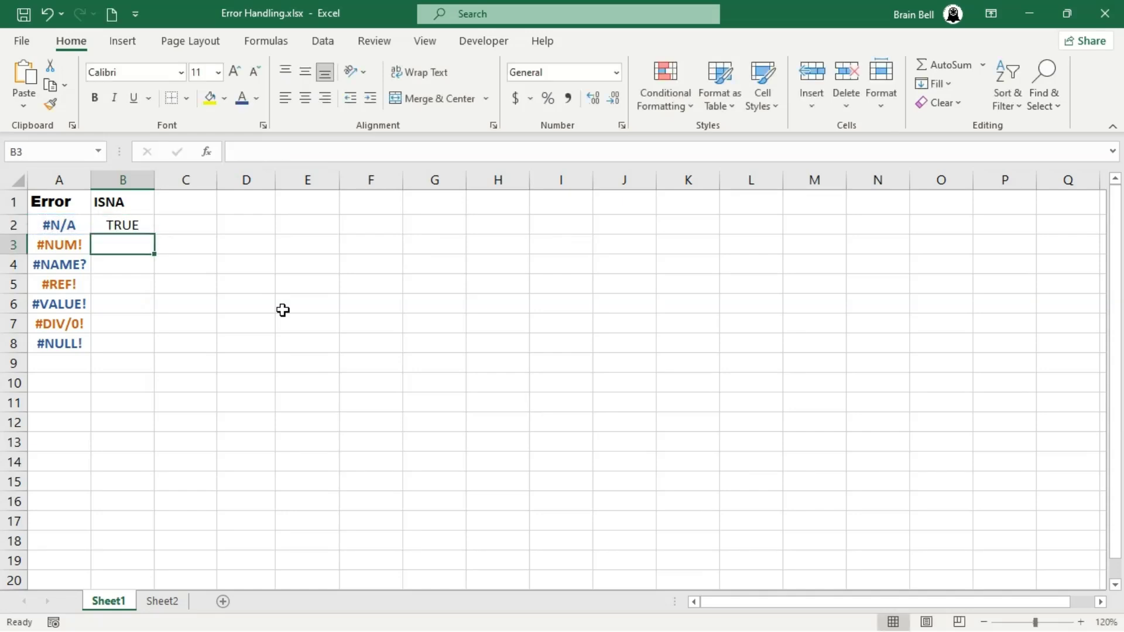
# Fill the ISNA formula from B2 down through B8, and check the formulas in B7 and B2
pyautogui.click(141, 223)
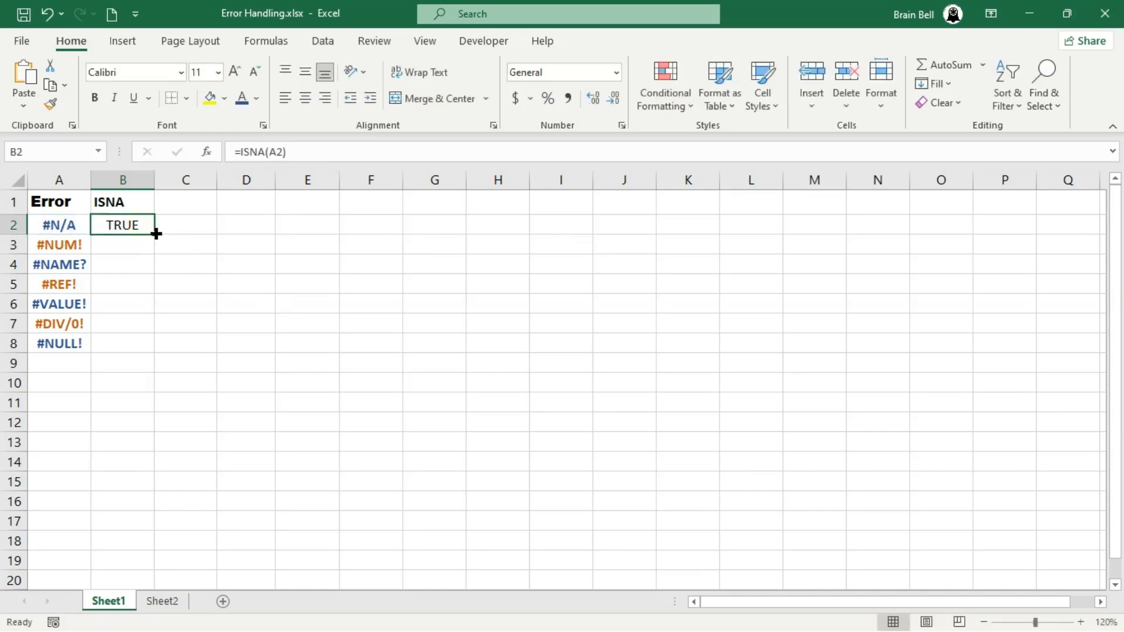
pyautogui.doubleClick(150, 234)
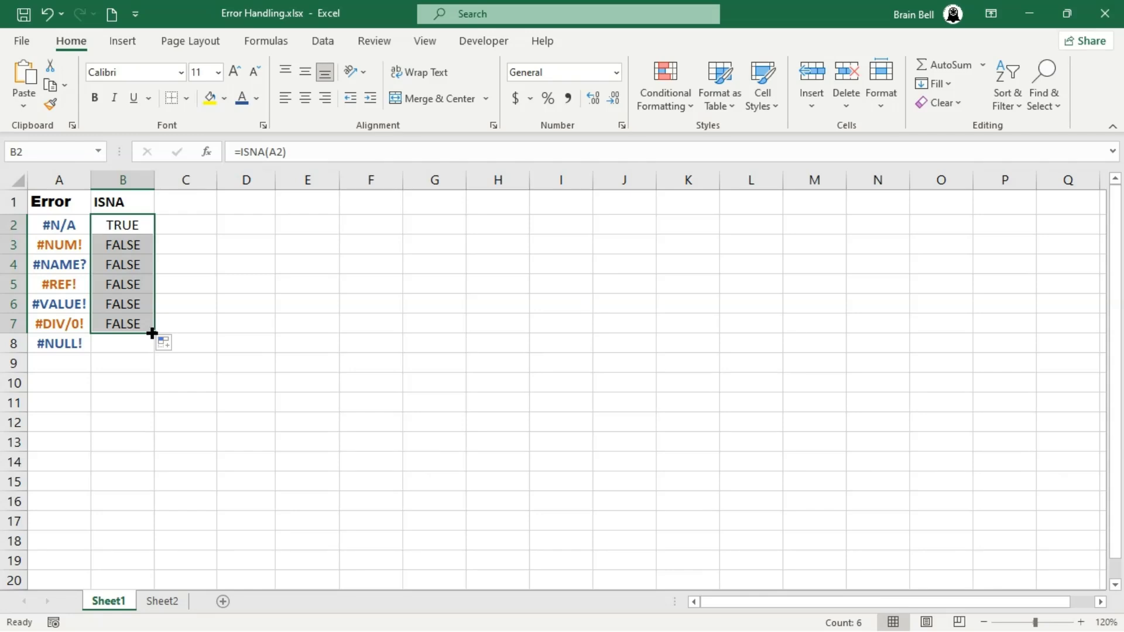
pyautogui.moveTo(151, 334); pyautogui.dragTo(153, 353)
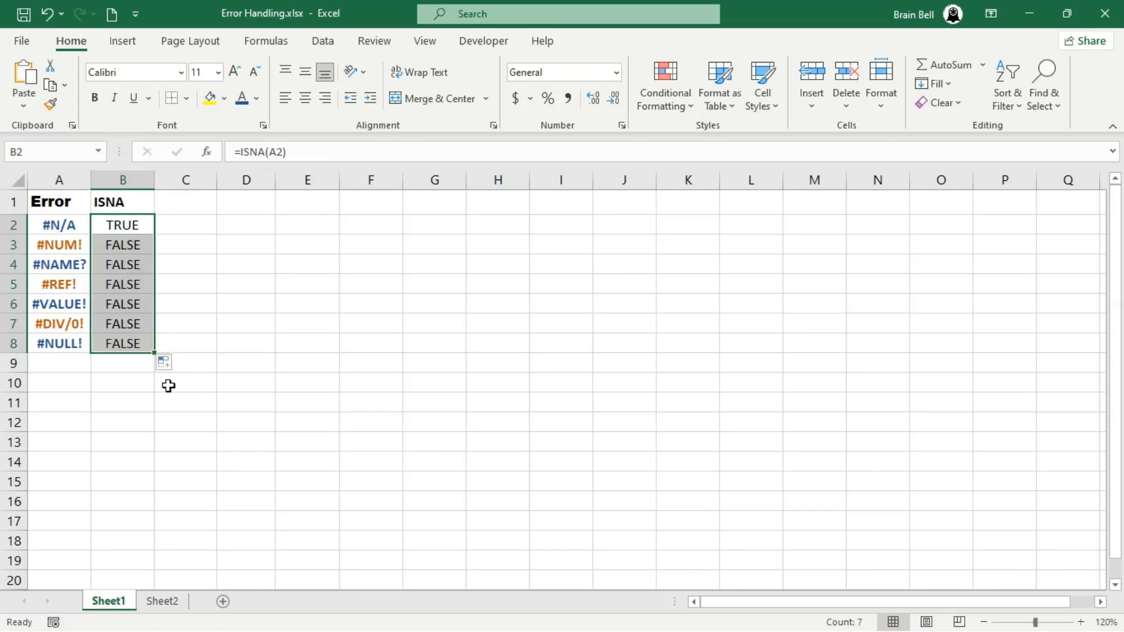
pyautogui.click(141, 326)
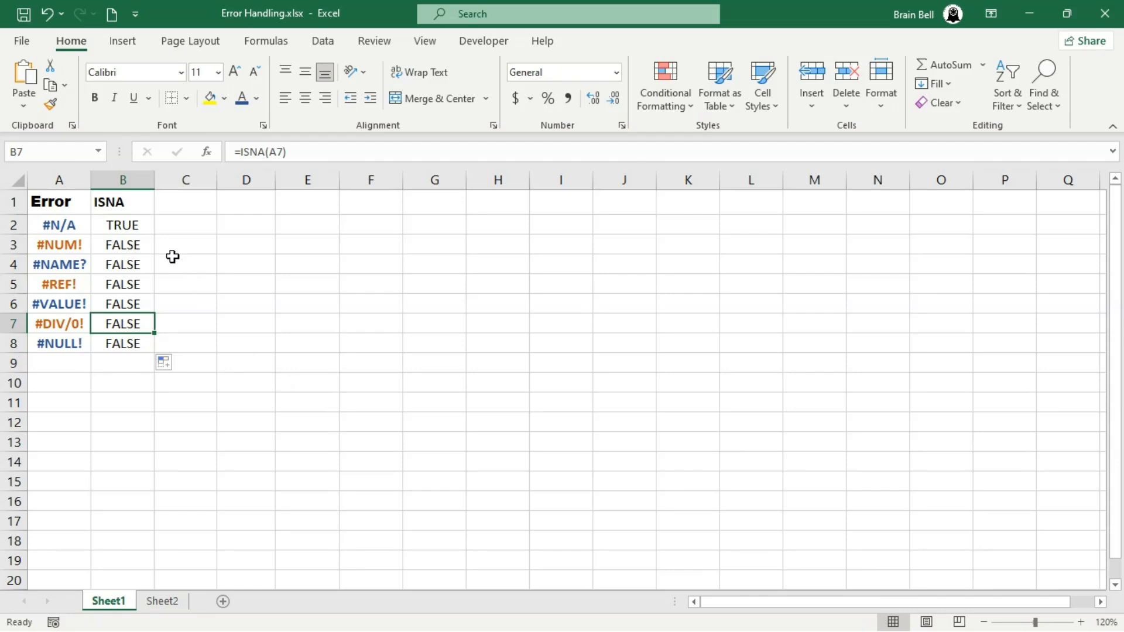
pyautogui.click(134, 232)
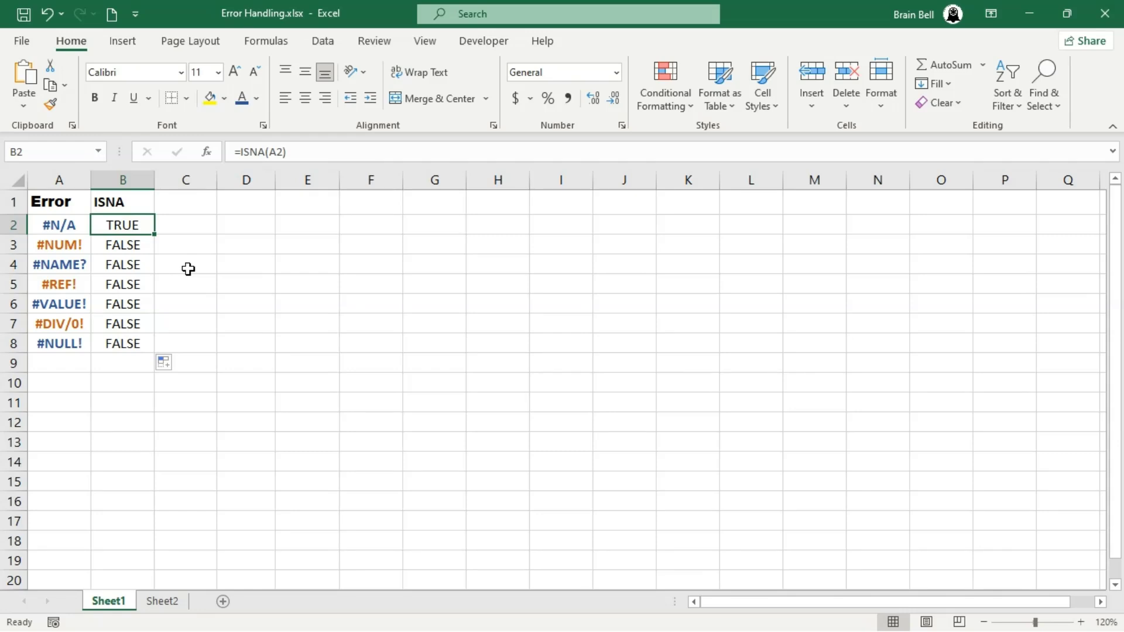
# Enter the heading IFNA in cell C1
pyautogui.click(189, 205)
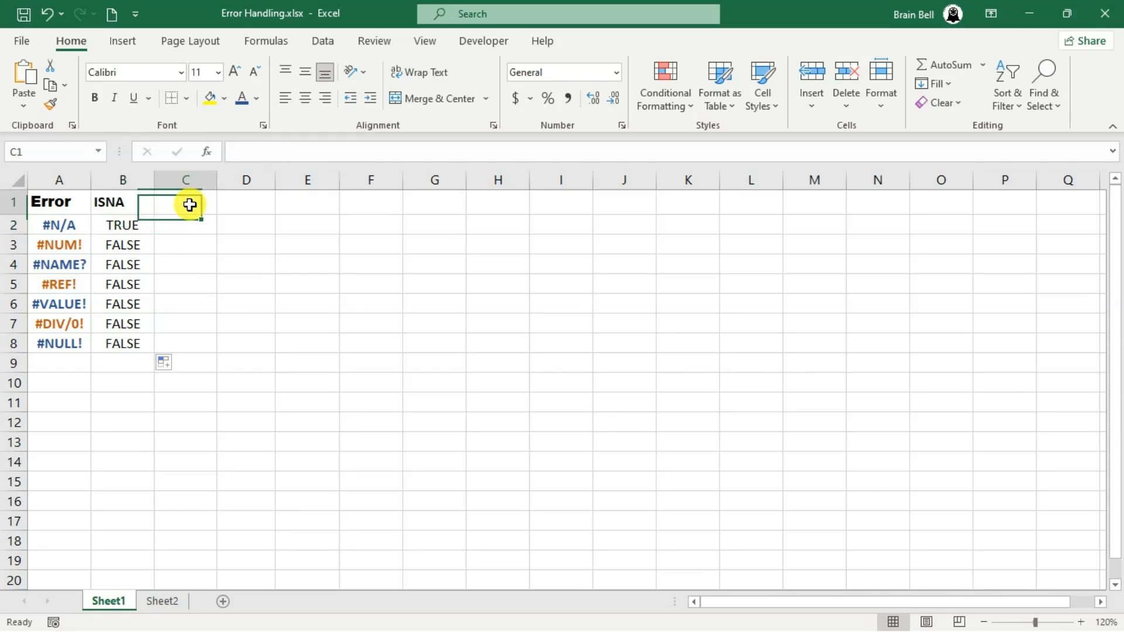
pyautogui.write('IFNA')
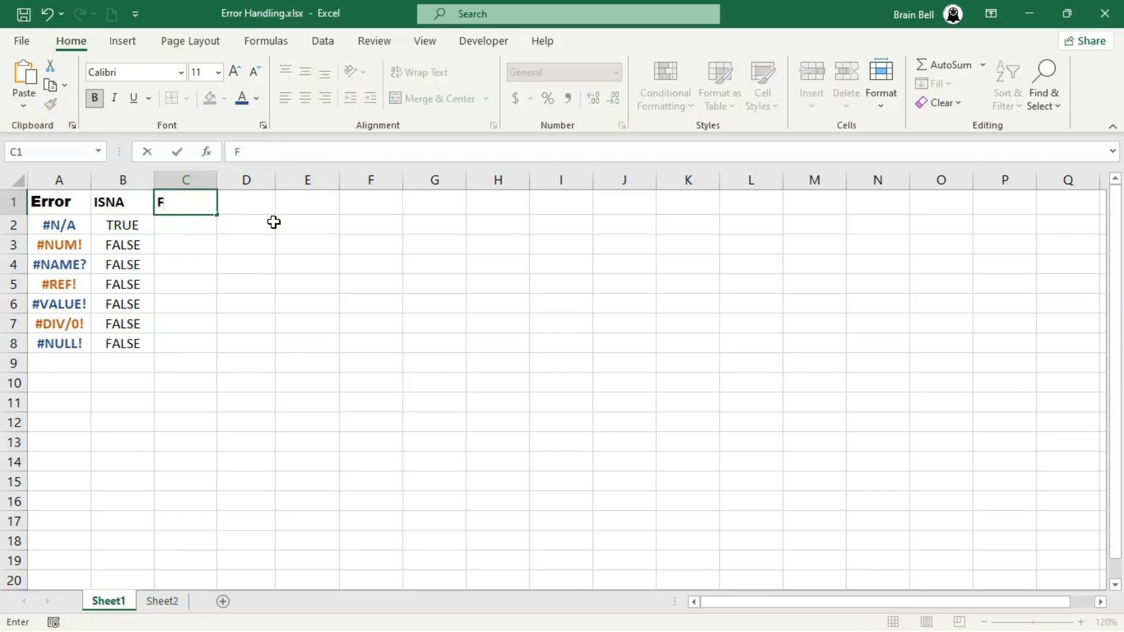
pyautogui.press('Return')
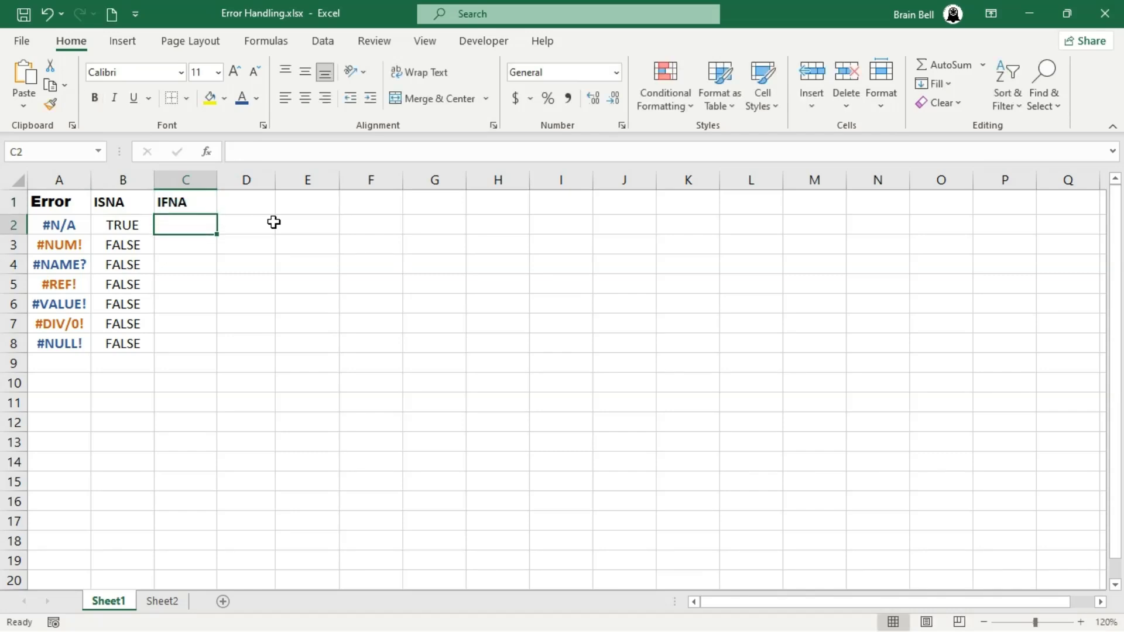
# Enter the formula =IFNA(A2,"YES") in cell C2 and fill it down through C8
pyautogui.write('=IF')
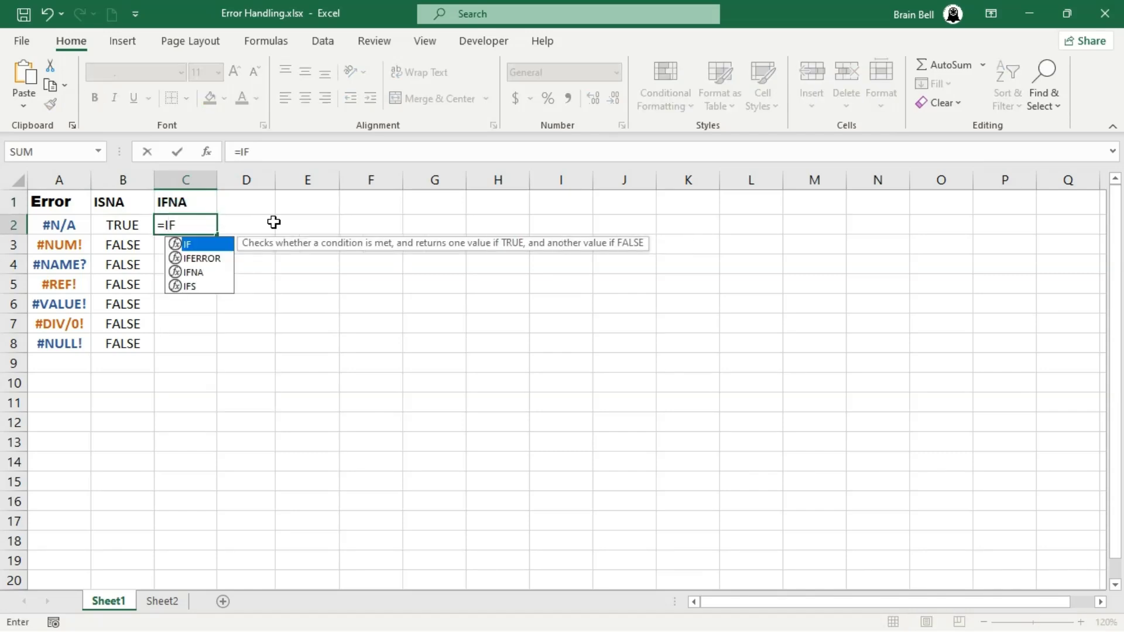
pyautogui.write('NA(')
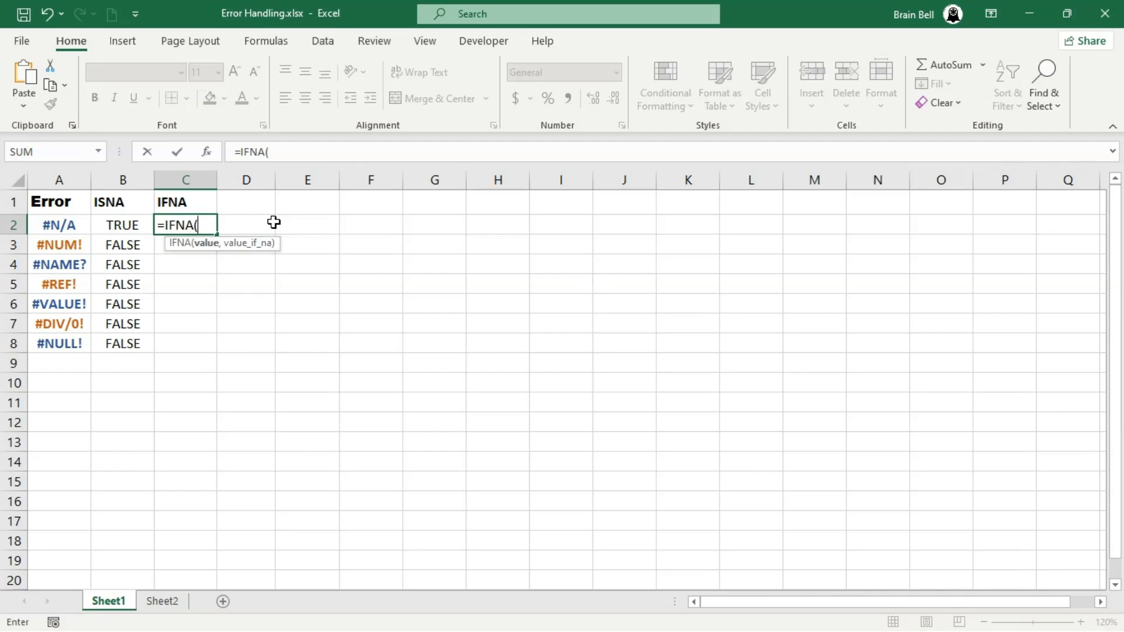
pyautogui.press('Left')
pyautogui.press('Left')
pyautogui.write(',')
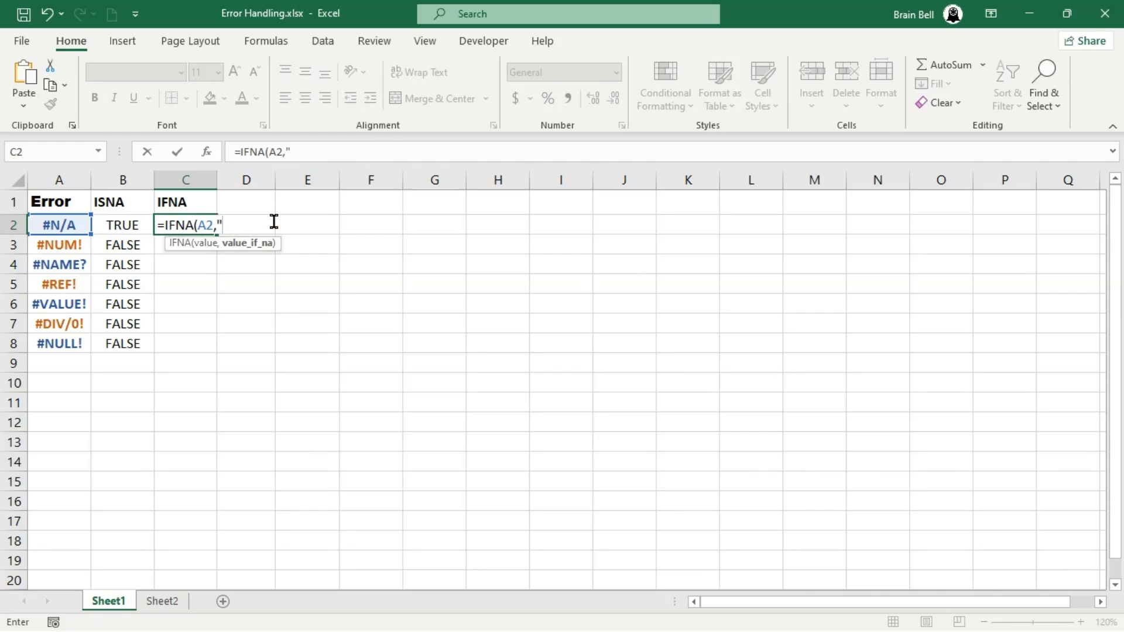
pyautogui.write('"YES")')
pyautogui.press('Return')
pyautogui.press('Up')
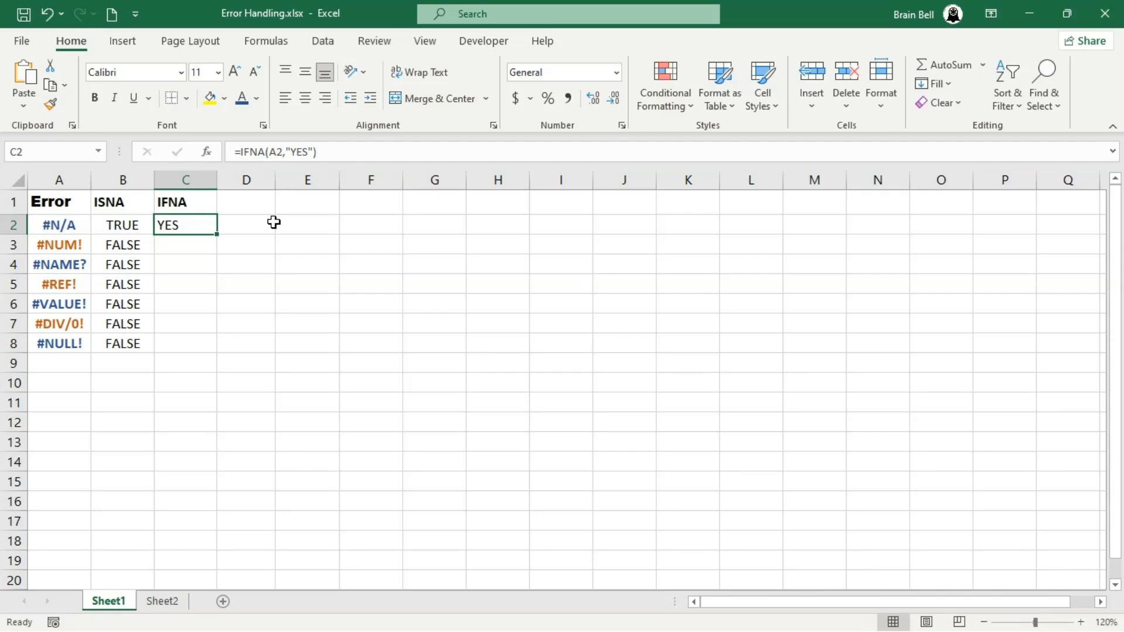
pyautogui.moveTo(216, 234); pyautogui.dragTo(214, 349)
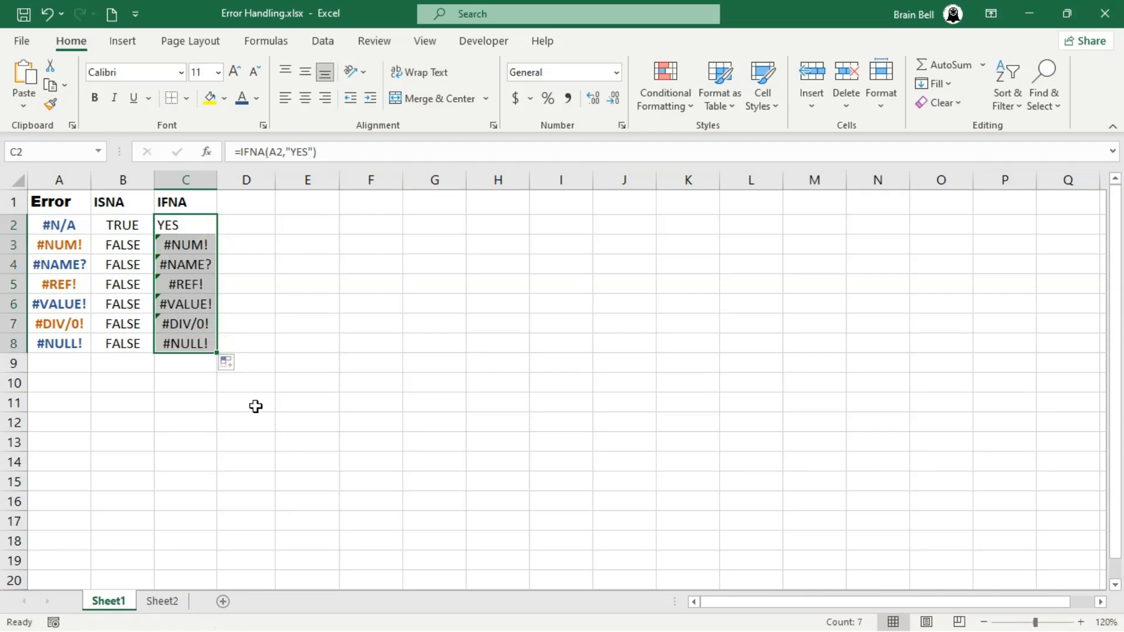
# Enter the heading ISERR in cell E1
pyautogui.click(308, 203)
pyautogui.write('ISE')
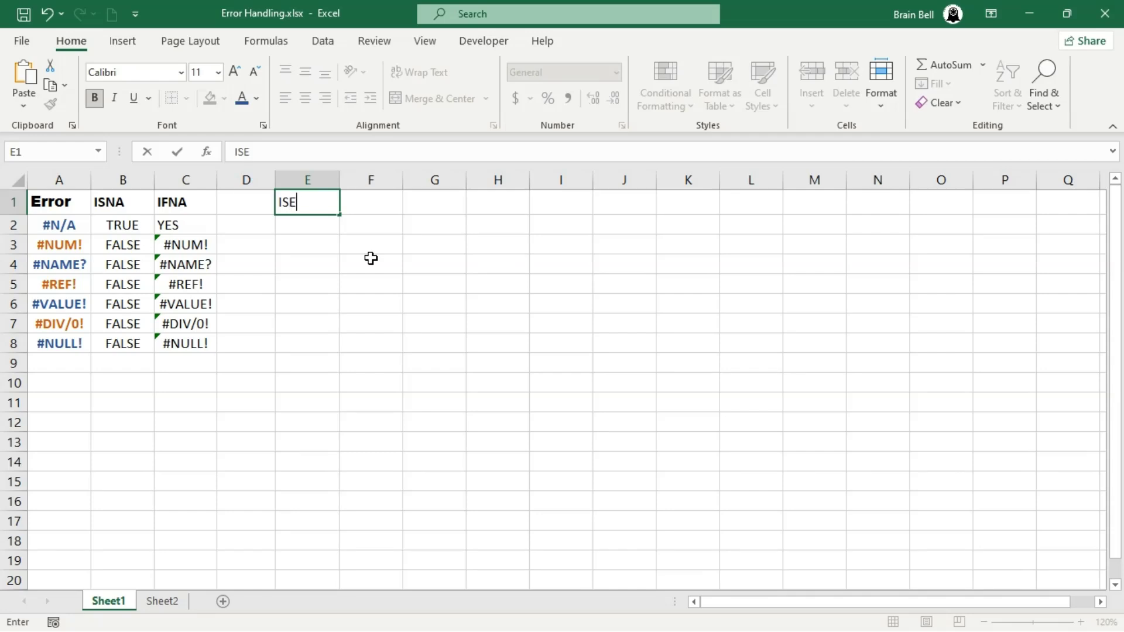
pyautogui.write('RR')
pyautogui.press('Return')
# Enter the formula =ISERR(A2) in cell E2 under the ISERR heading
pyautogui.write('=IS')
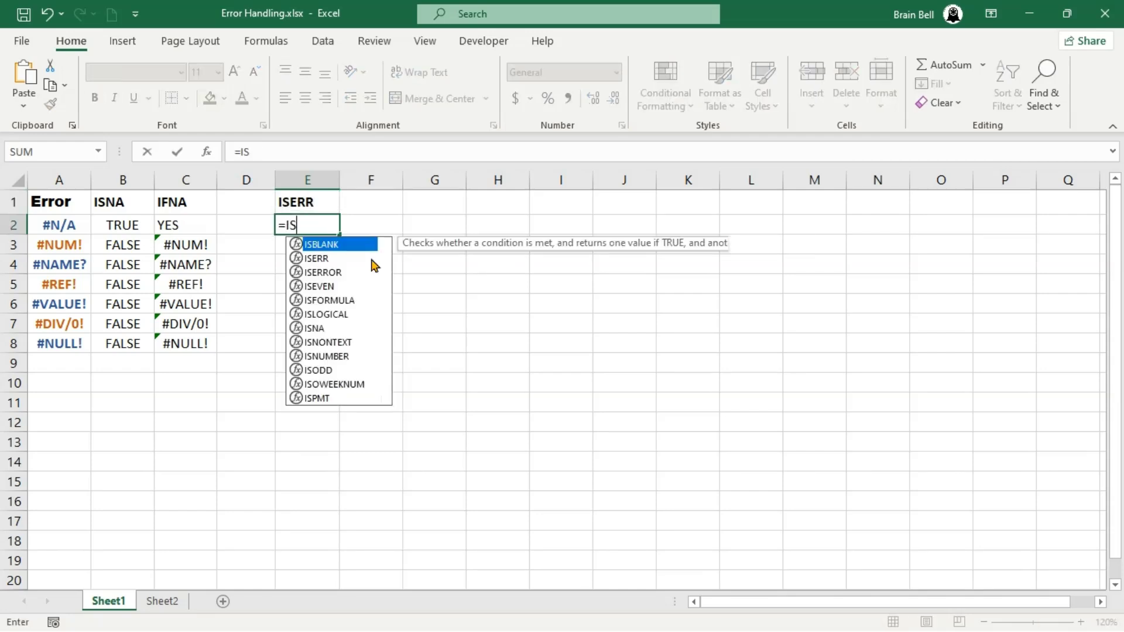
pyautogui.write('ERR(')
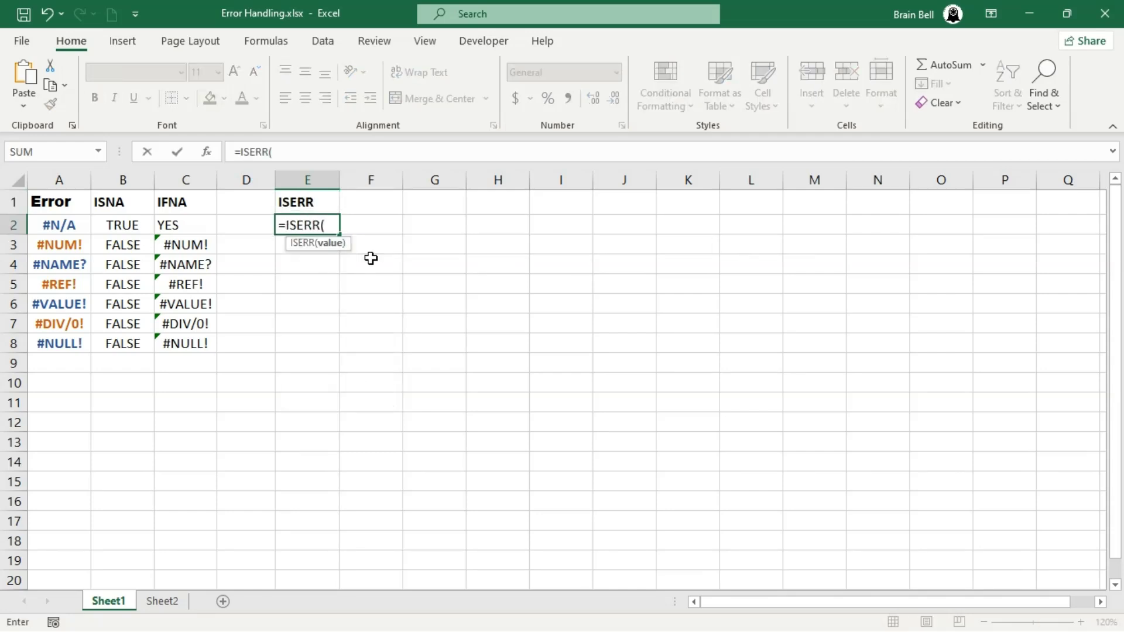
pyautogui.press('Left')
pyautogui.press('Left')
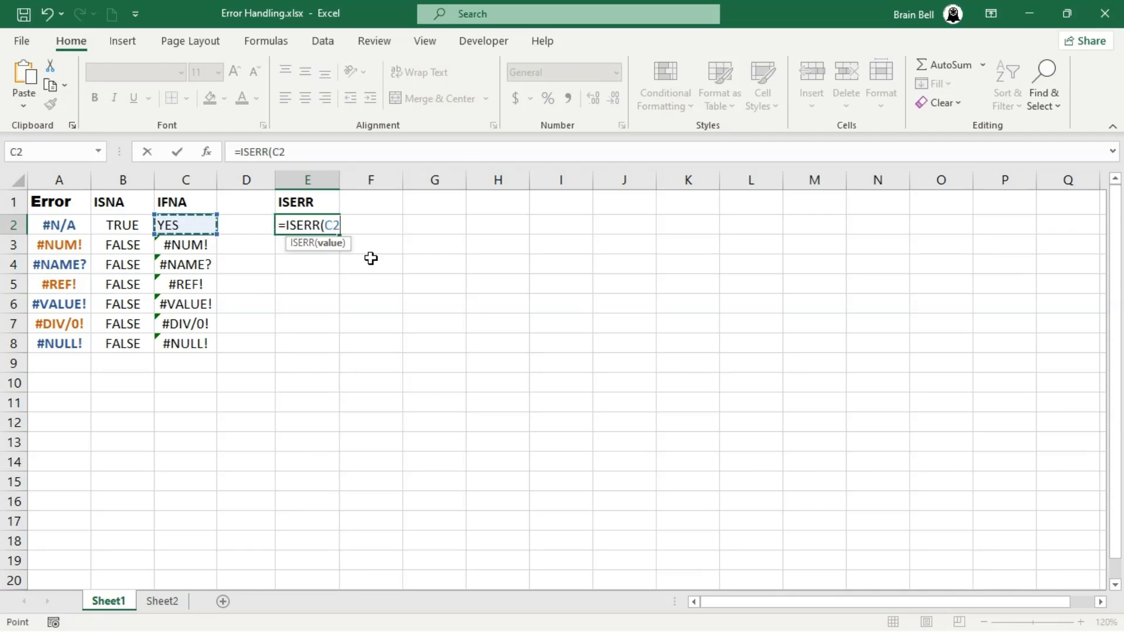
pyautogui.press('Left')
pyautogui.press('Left')
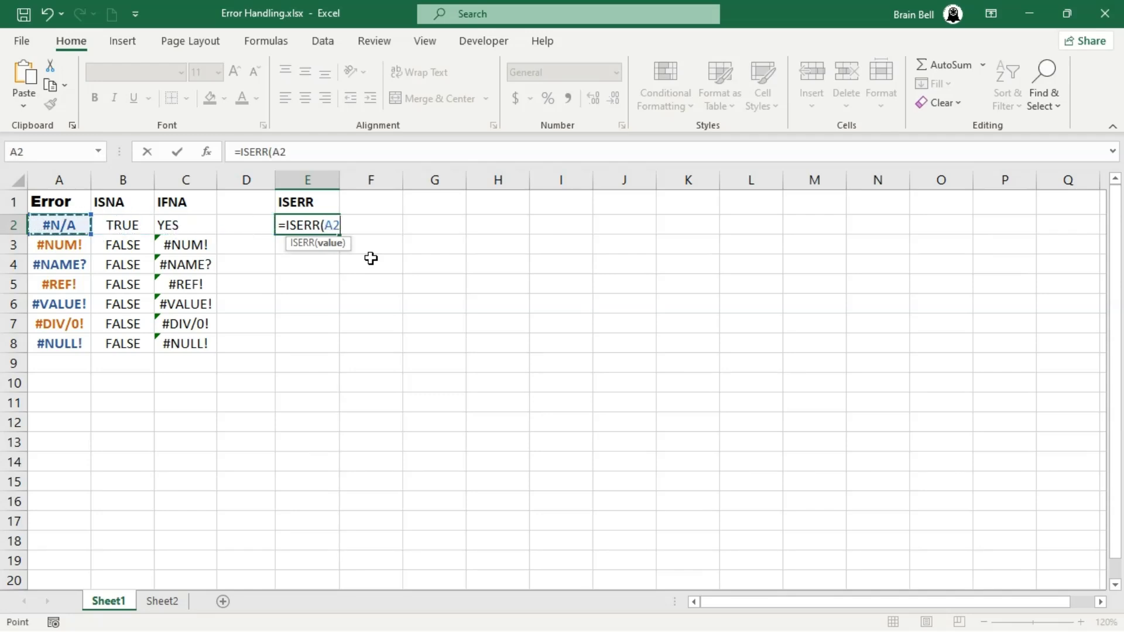
pyautogui.write(')')
pyautogui.press('Return')
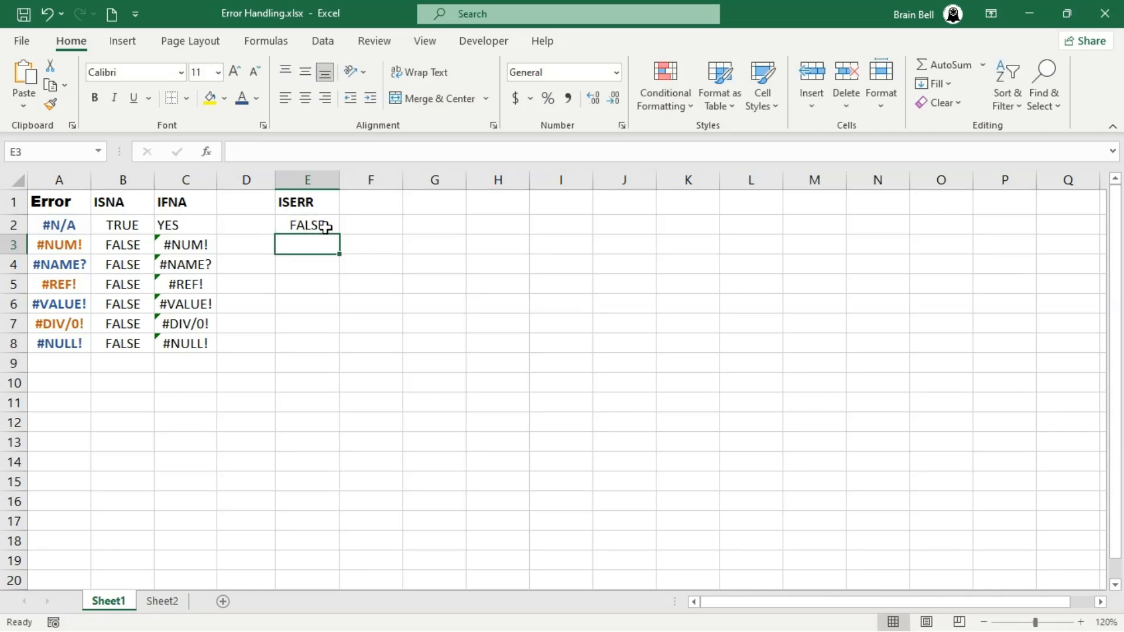
# Fill the ISERR formula from E2 down through E8, and inspect the copied formulas in E3, E5 and E8
pyautogui.click(325, 226)
pyautogui.moveTo(339, 234); pyautogui.dragTo(341, 354)
pyautogui.click(321, 339)
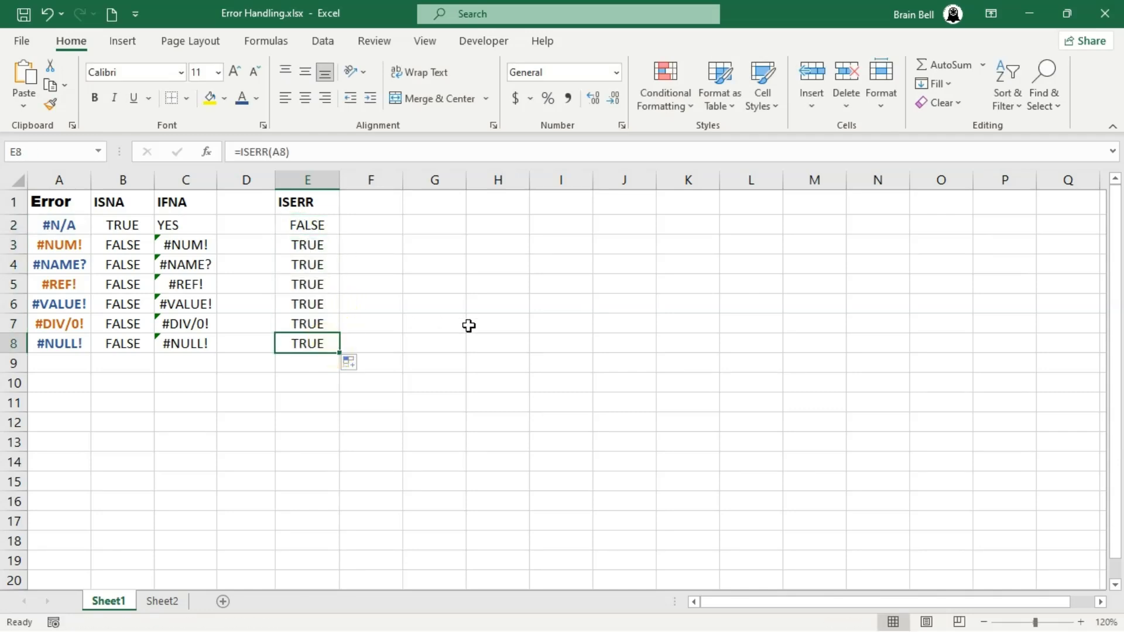
pyautogui.click(306, 244)
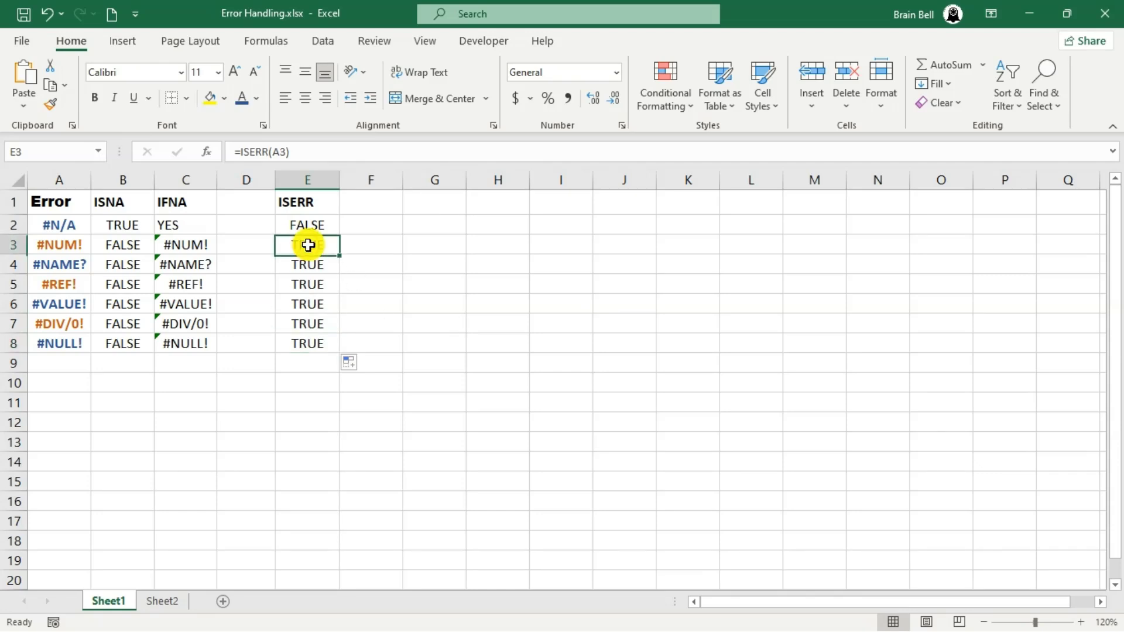
pyautogui.doubleClick(312, 245)
pyautogui.doubleClick(317, 289)
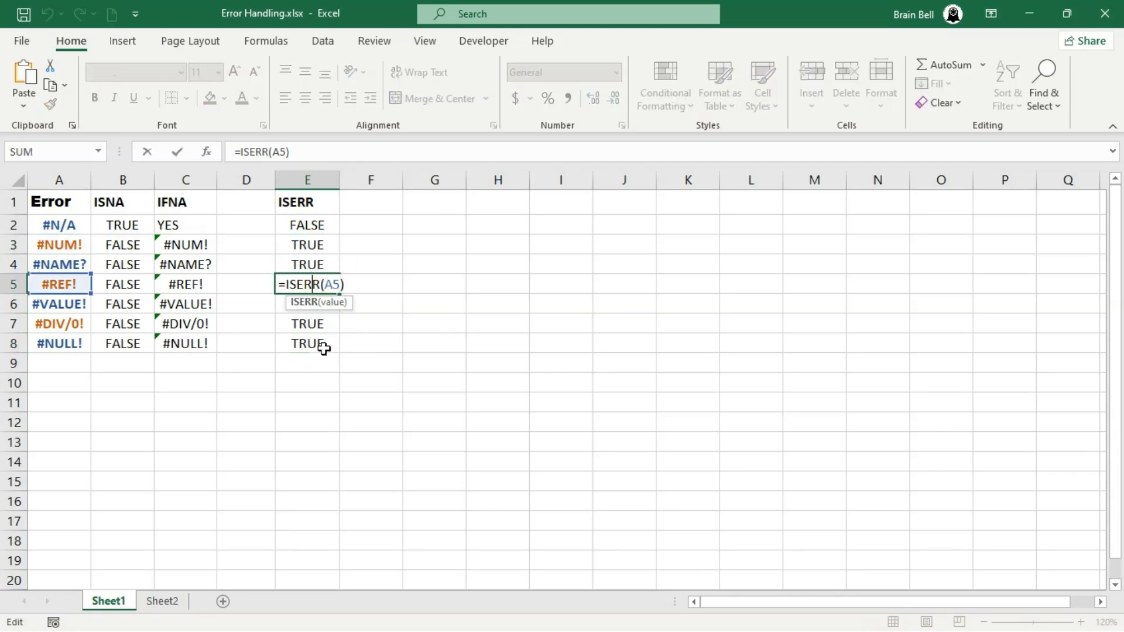
pyautogui.click(311, 334)
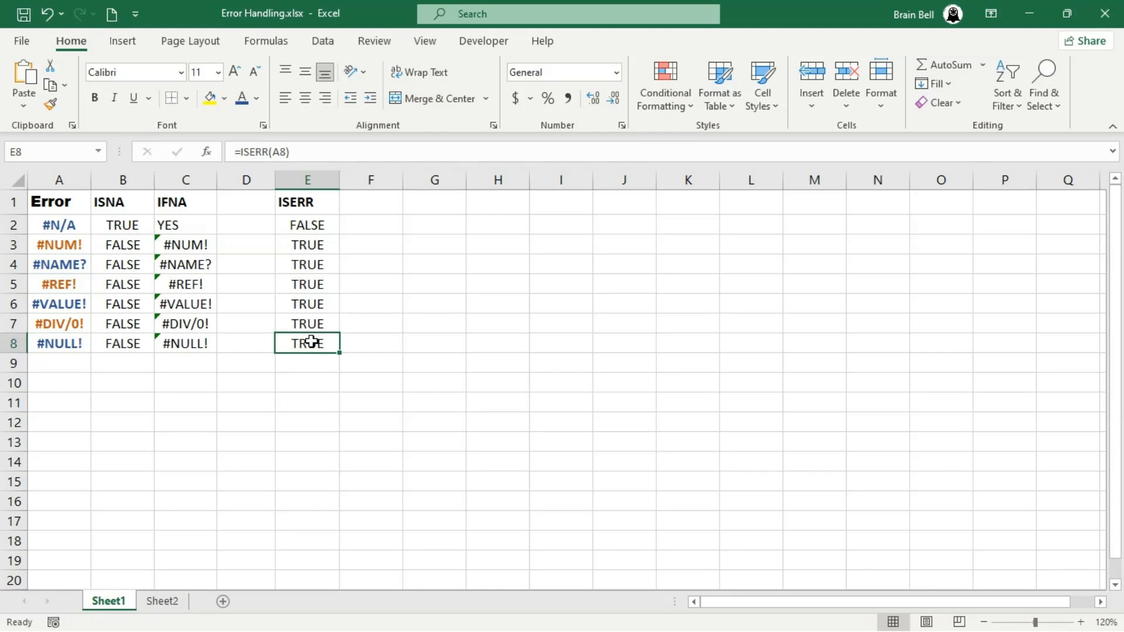
pyautogui.doubleClick(310, 336)
pyautogui.press('Escape')
# Enter the heading ISERROR in cell F1
pyautogui.click(373, 204)
pyautogui.write('ISERROR')
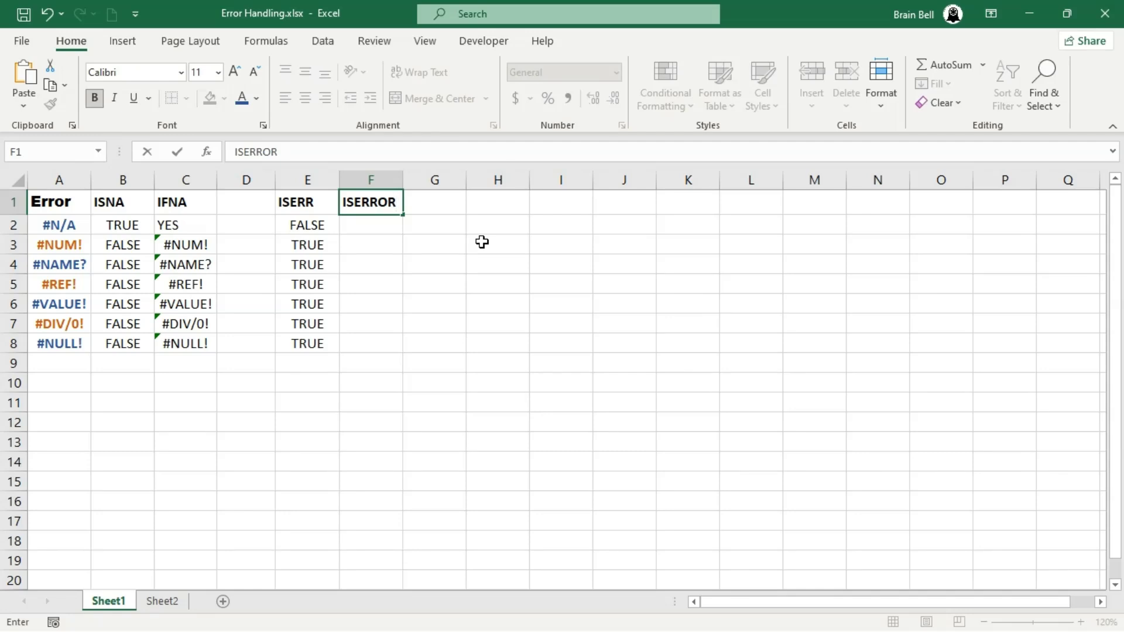
pyautogui.press('Return')
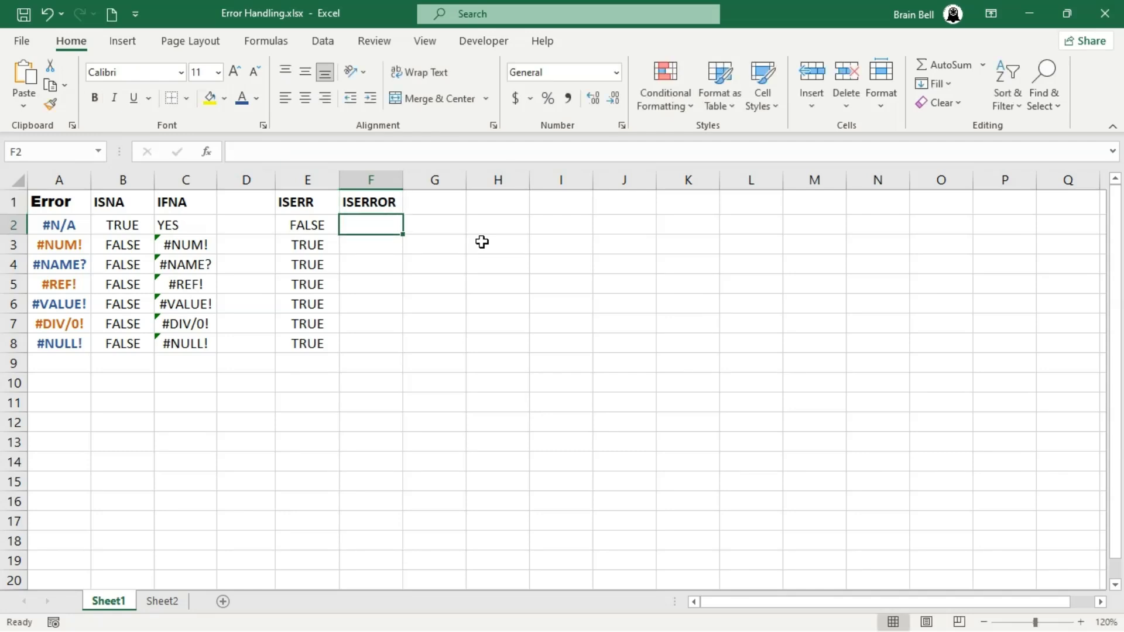
# Enter the formula =ISERROR(A2) in cell F2 under the ISERROR heading
pyautogui.write('=ISERROR(')
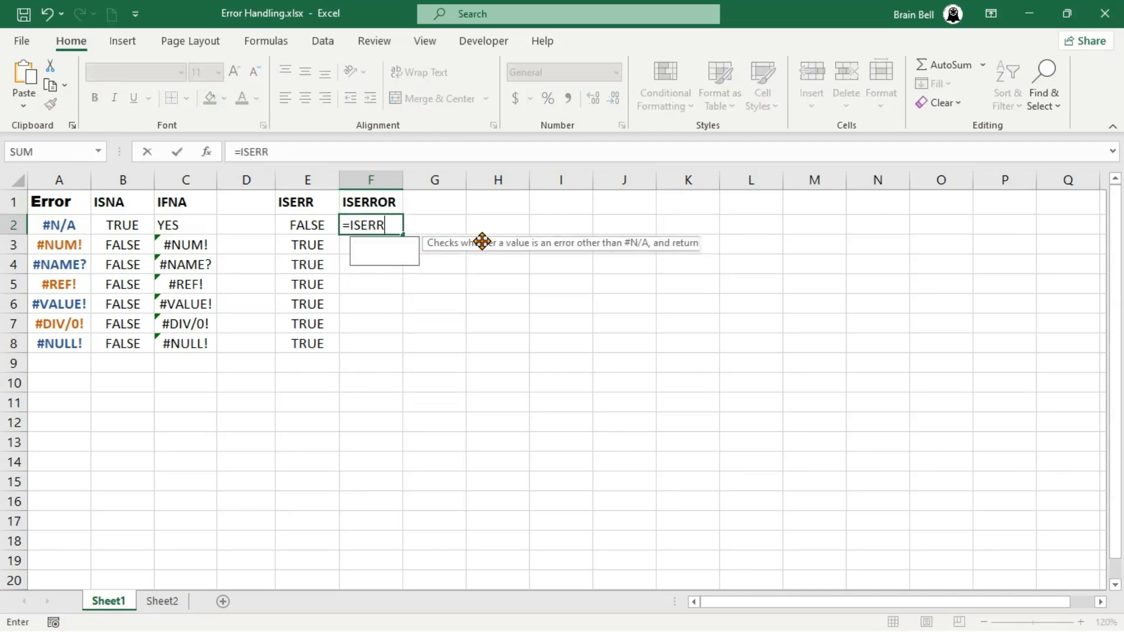
pyautogui.press('Left')
pyautogui.press('Left')
pyautogui.press('Left')
pyautogui.press('Left')
pyautogui.press('Left')
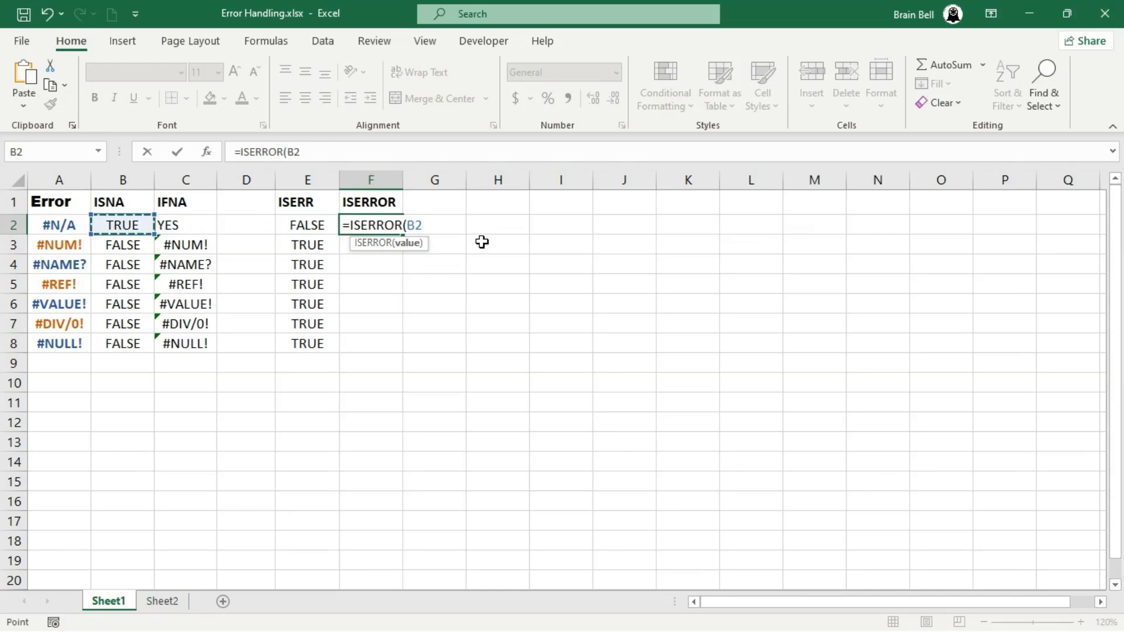
pyautogui.write(')')
pyautogui.press('Return')
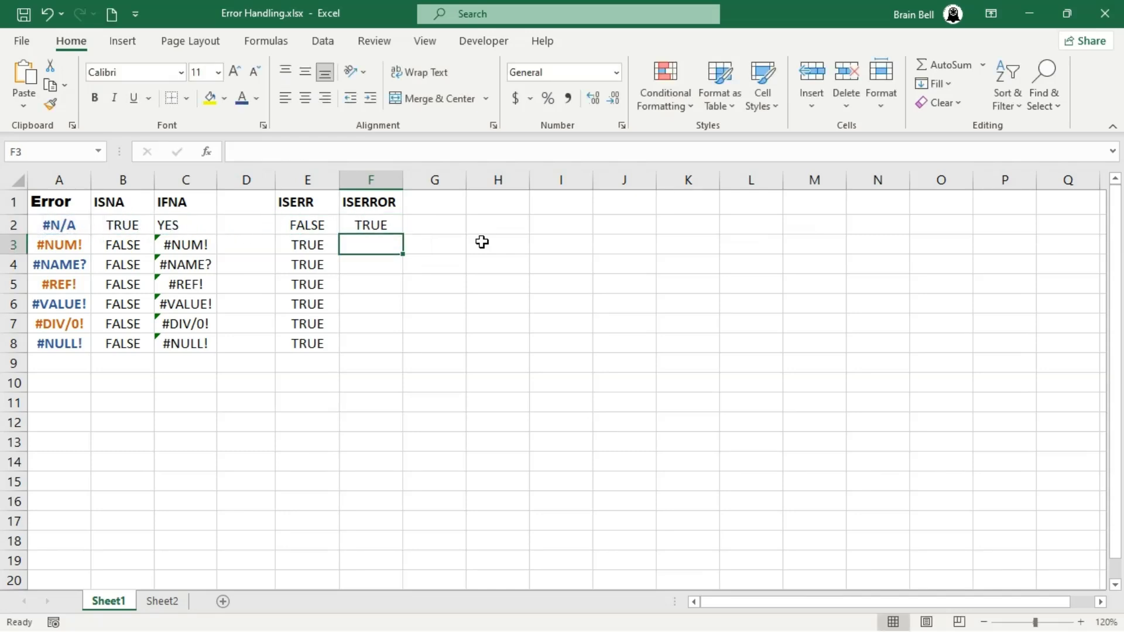
# Fill the ISERROR formula from F2 down through F8, and check the formula in F6
pyautogui.click(387, 225)
pyautogui.moveTo(403, 234); pyautogui.dragTo(400, 345)
pyautogui.click(390, 304)
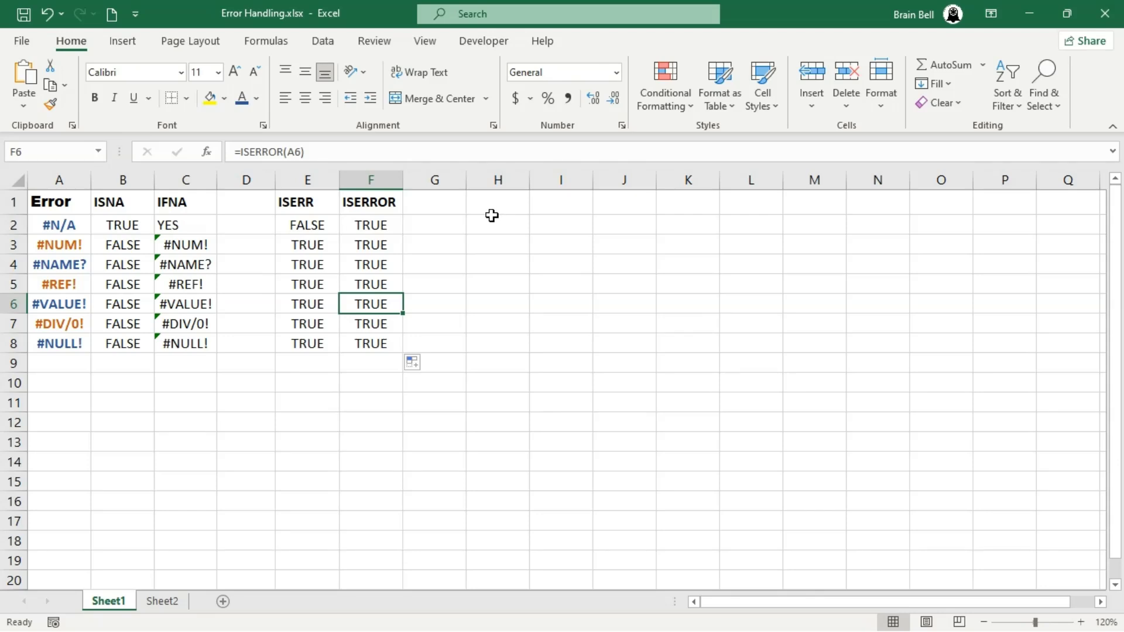
# Enter the heading IFERROR in cell G1
pyautogui.click(438, 204)
pyautogui.write('=I')
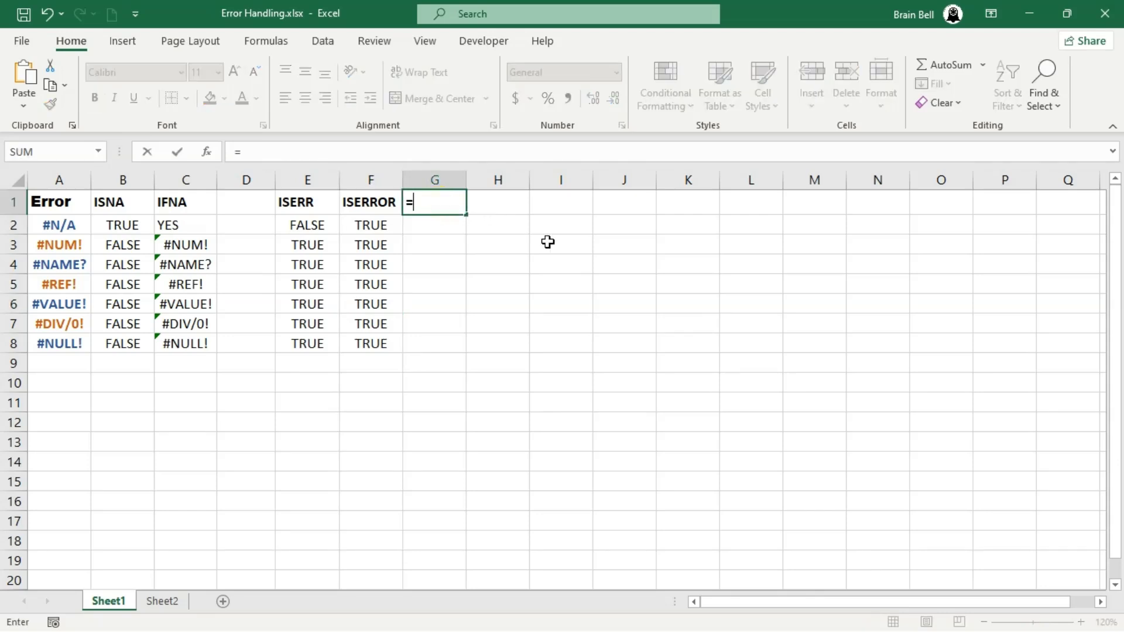
pyautogui.press('BackSpace')
pyautogui.press('BackSpace')
pyautogui.write('IFERROR')
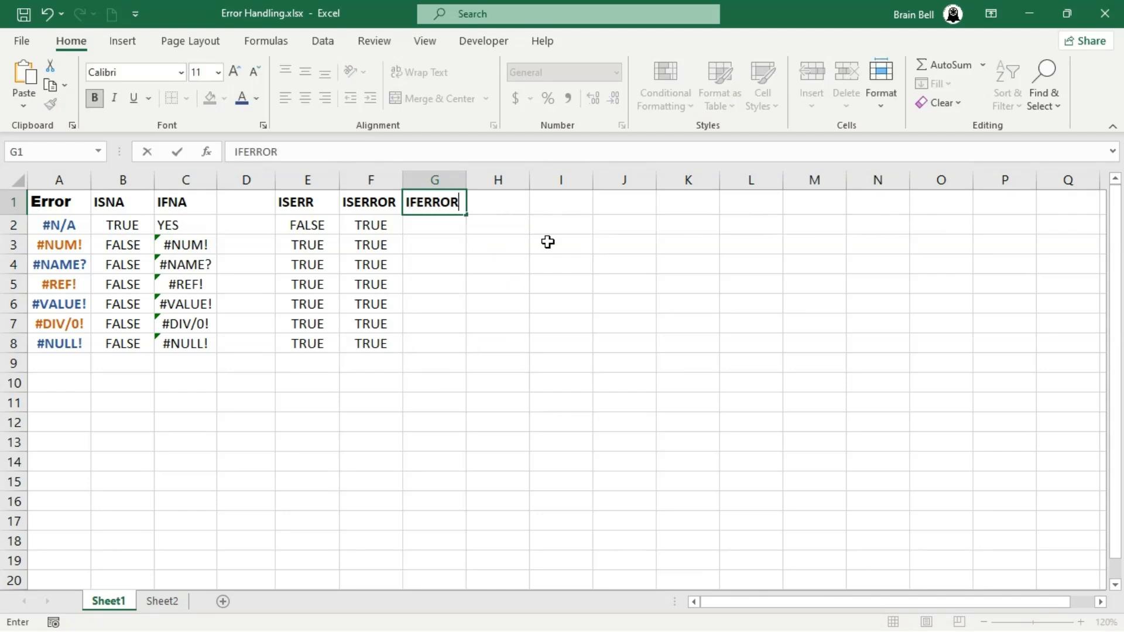
pyautogui.press('Return')
# Enter the formula =IFERROR(A2, "YES") in cell G2 and fill it down through G8
pyautogui.write('=IFERR')
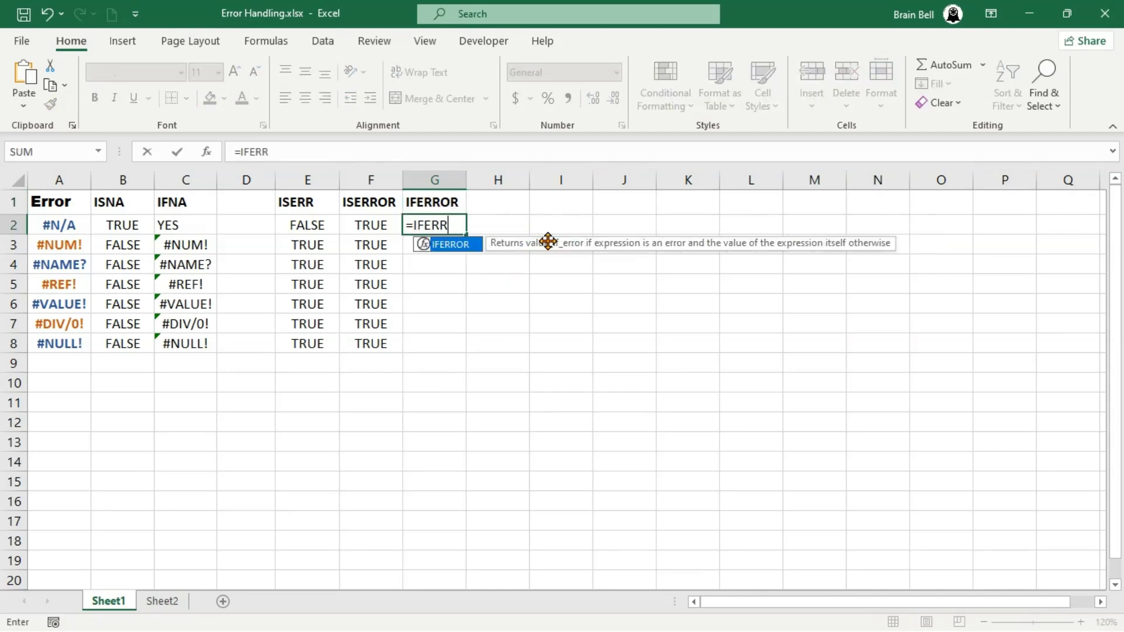
pyautogui.press('Tab')
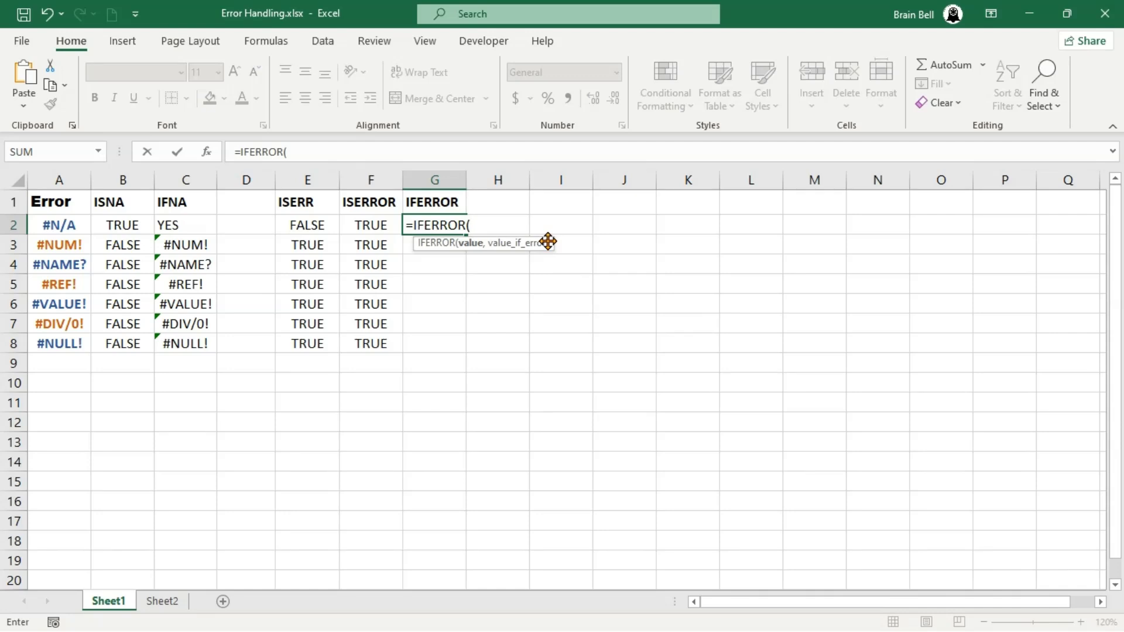
pyautogui.press('Left')
pyautogui.press('Left')
pyautogui.press('Left')
pyautogui.press('Left')
pyautogui.press('Left')
pyautogui.press('Left')
pyautogui.write(',')
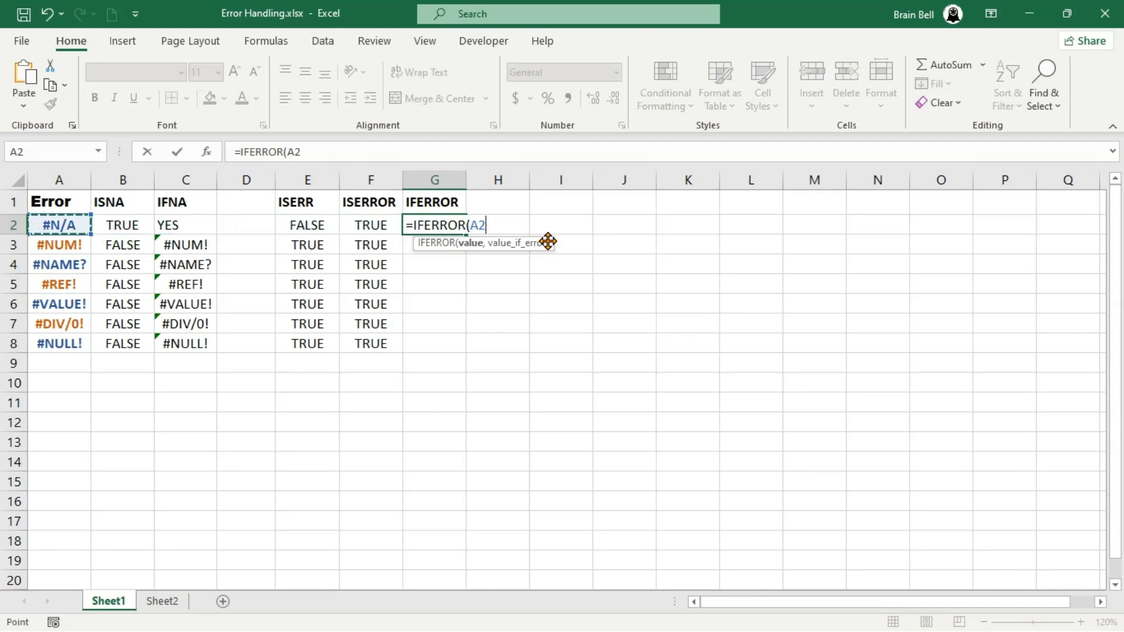
pyautogui.write(' "YES')
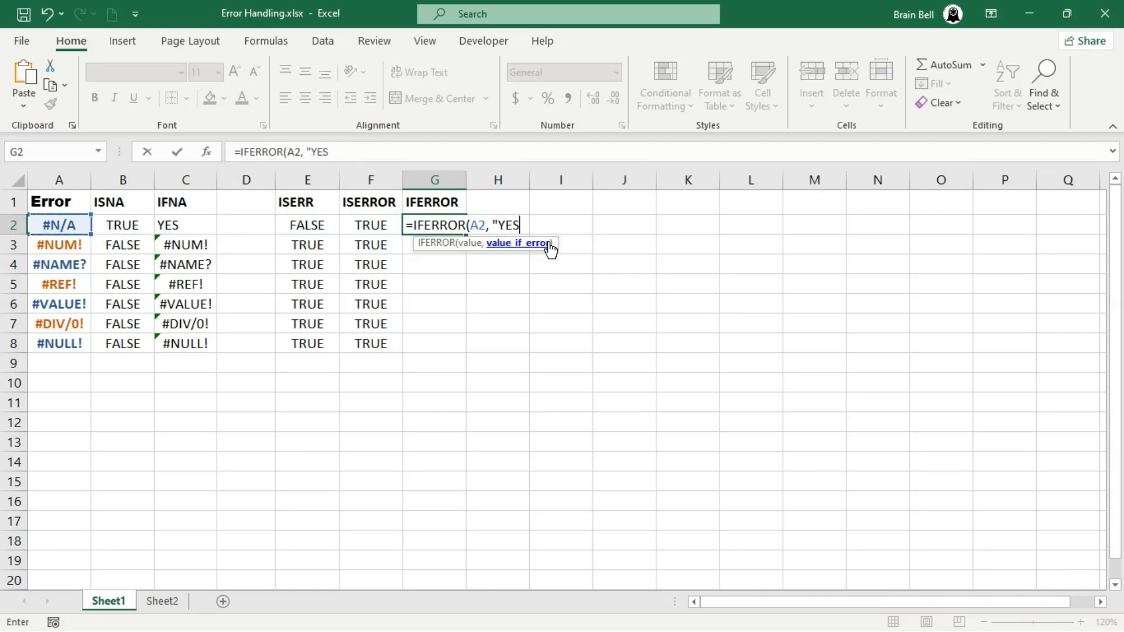
pyautogui.write('")')
pyautogui.press('Return')
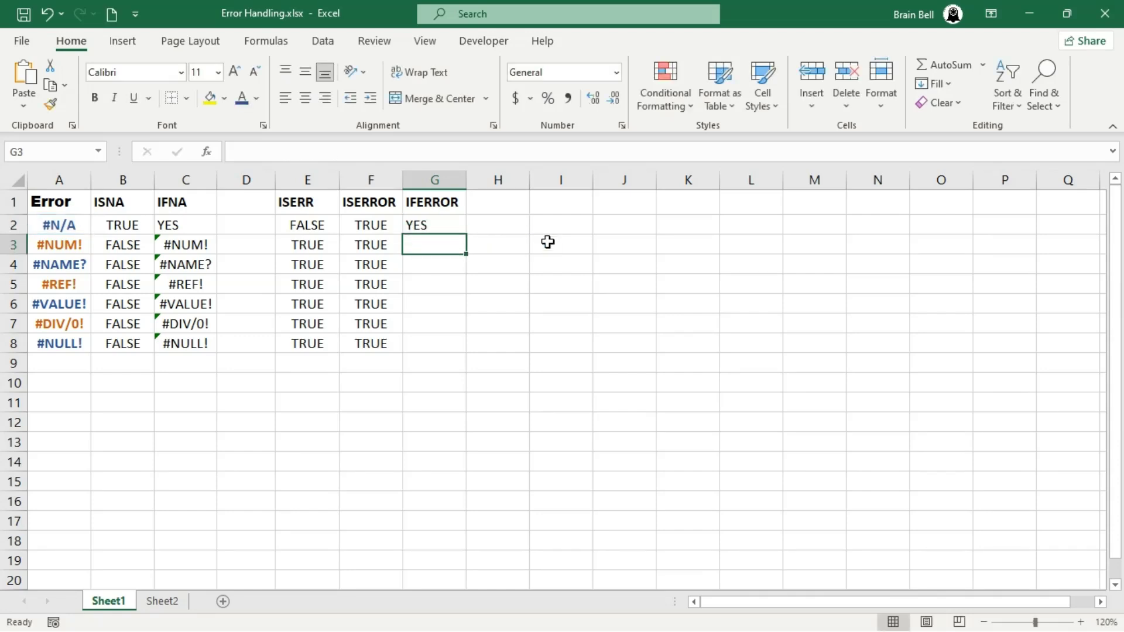
pyautogui.click(452, 223)
pyautogui.moveTo(466, 234); pyautogui.dragTo(449, 349)
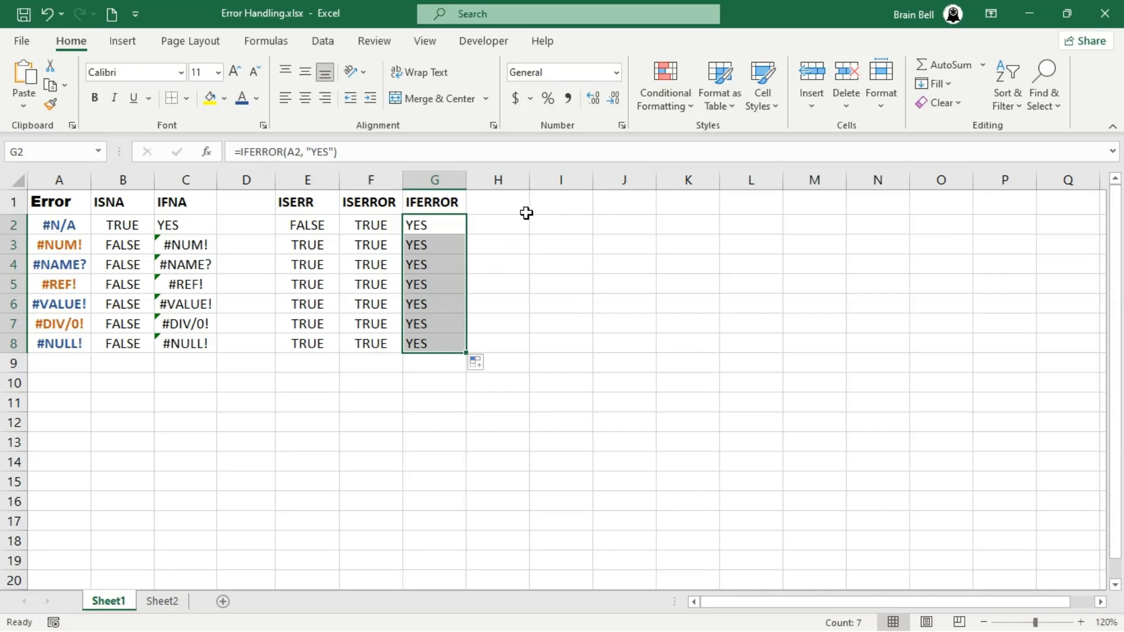
# Enter the heading ERROR.TYPE in cell I1 and autofit the width of column I
pyautogui.click(548, 206)
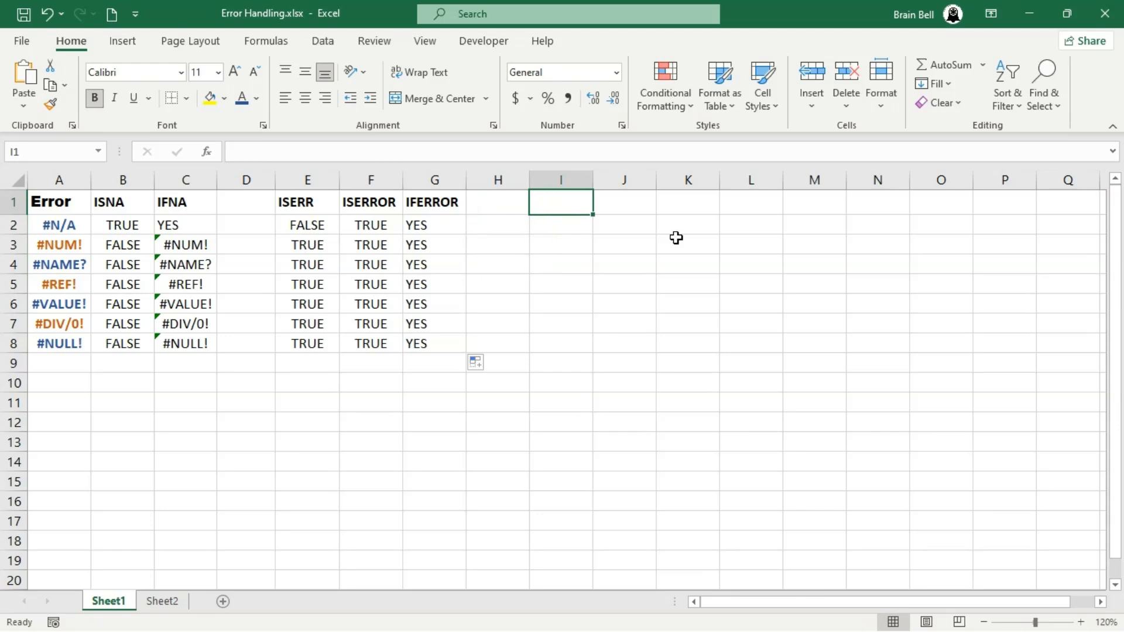
pyautogui.write('ERROR.TYPE')
pyautogui.press('Return')
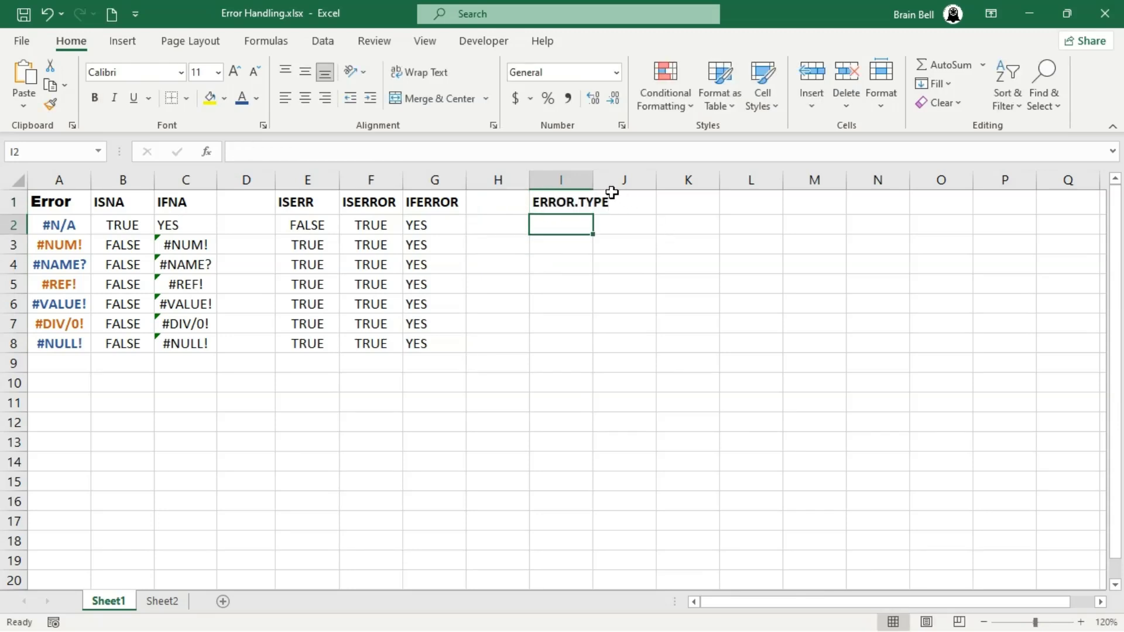
pyautogui.doubleClick(593, 180)
# Enter the formula =ERROR.TYPE(A2) in cell I2
pyautogui.write('=E')
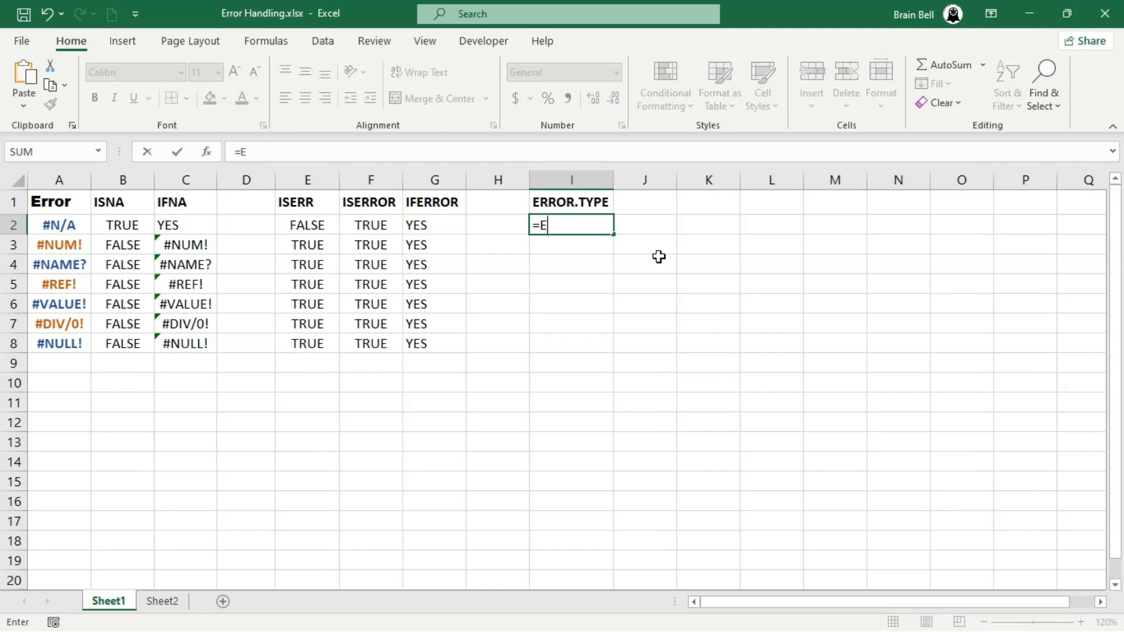
pyautogui.write('RR')
pyautogui.press('Tab')
pyautogui.press('Left')
pyautogui.press('Left')
pyautogui.press('Left')
pyautogui.press('Left')
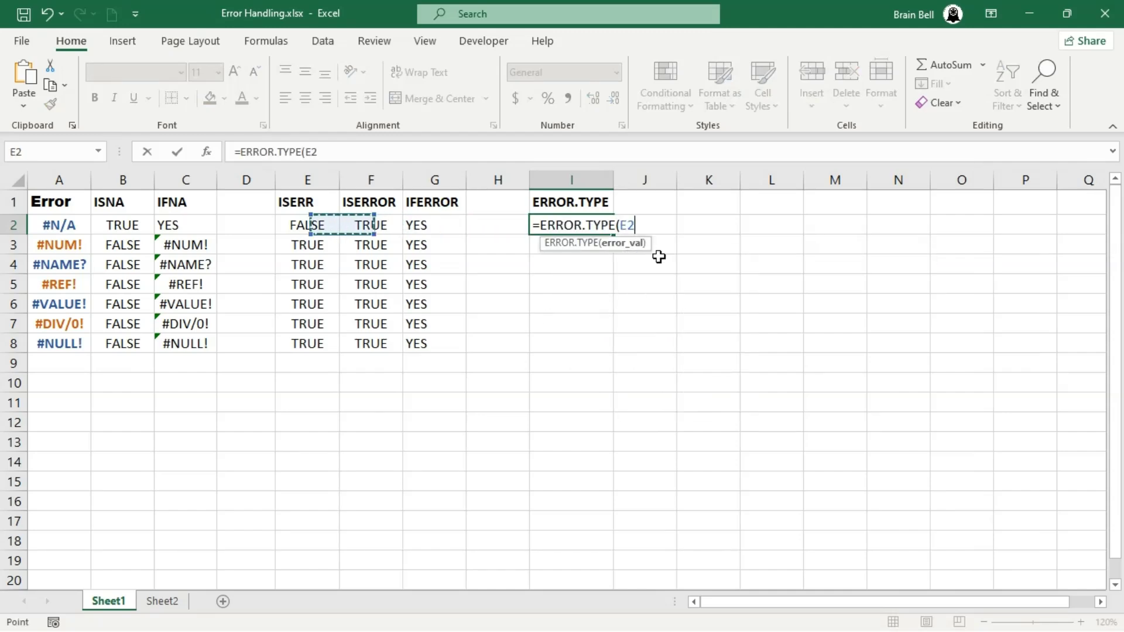
pyautogui.press('Left')
pyautogui.press('Left')
pyautogui.press('Left')
pyautogui.press('Left')
pyautogui.write(')')
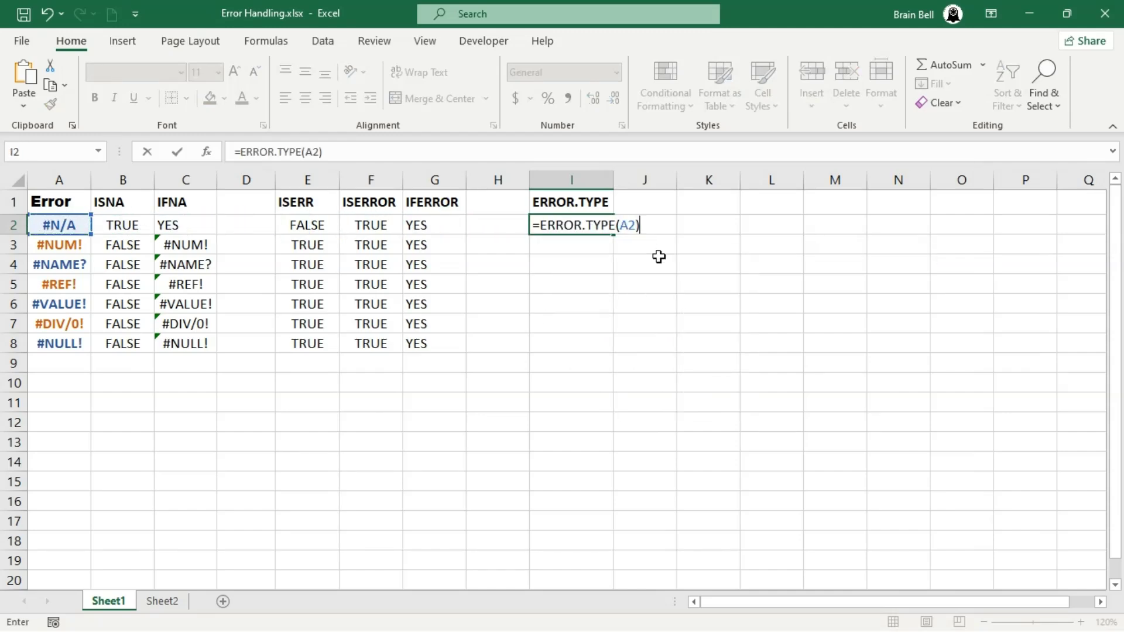
pyautogui.press('Return')
# Fill the ERROR.TYPE formula from I2 down through I8, and check the formula in I7
pyautogui.click(597, 223)
pyautogui.moveTo(612, 234); pyautogui.dragTo(613, 358)
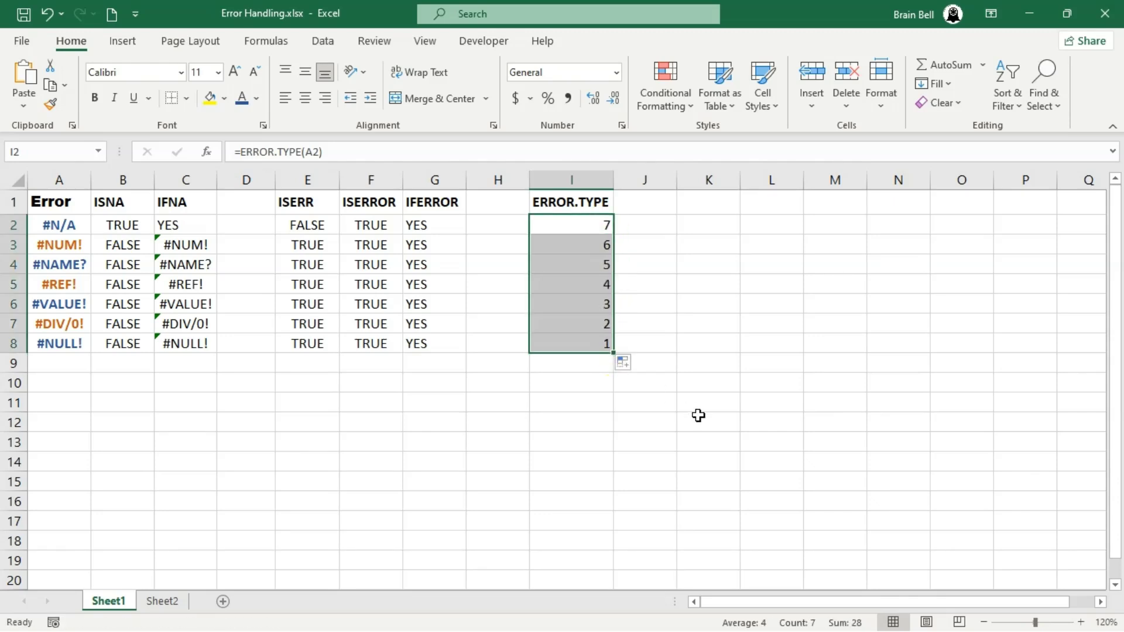
pyautogui.click(593, 328)
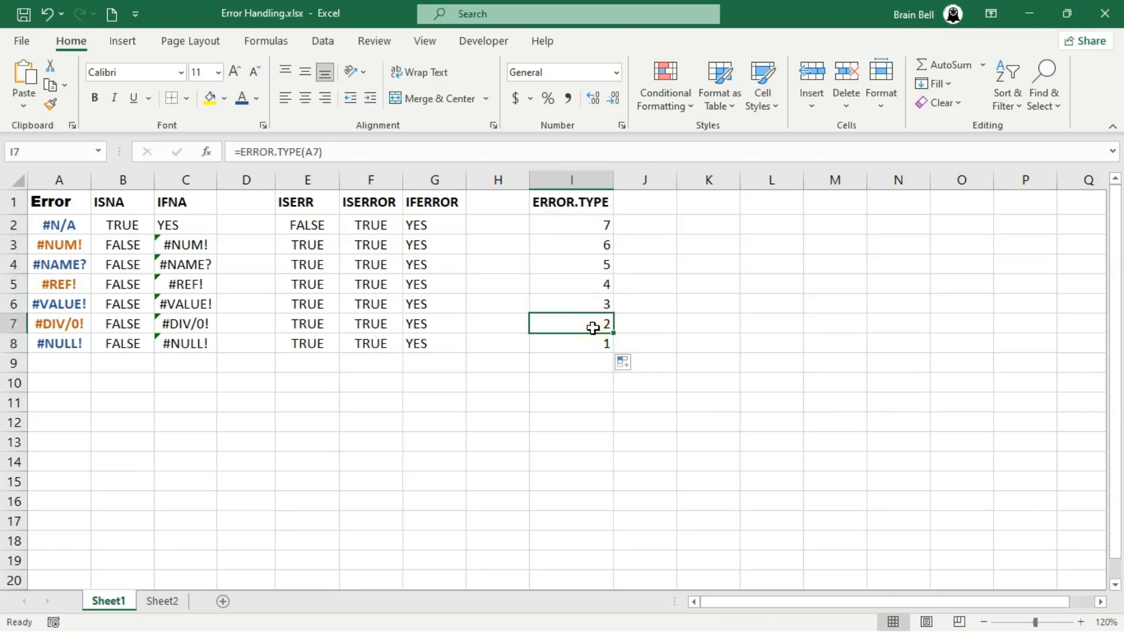
# Enter the formula =IF(ERROR.TYPE(A2) = 7, "NA", "OTHER") in cell J2
pyautogui.click(645, 226)
pyautogui.write('=IF(ERROR.TYPE(')
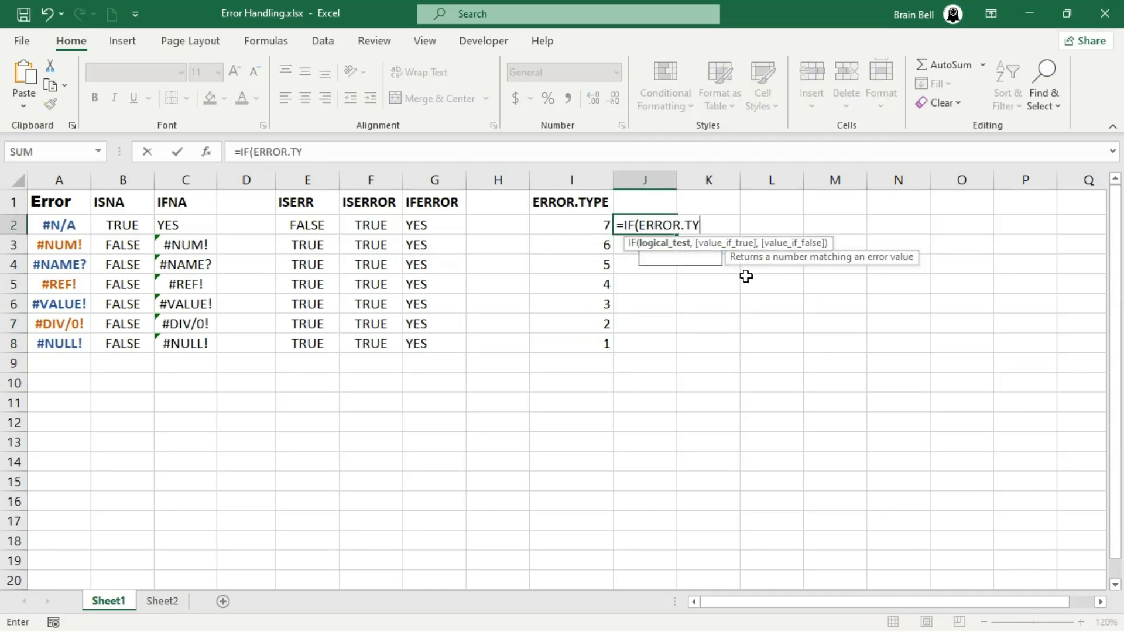
pyautogui.press('Left')
pyautogui.press('Left')
pyautogui.press('Left')
pyautogui.press('Left')
pyautogui.press('Left')
pyautogui.press('Left')
pyautogui.press('Left')
pyautogui.press('Left')
pyautogui.press('Left')
pyautogui.write(') = 7, ')
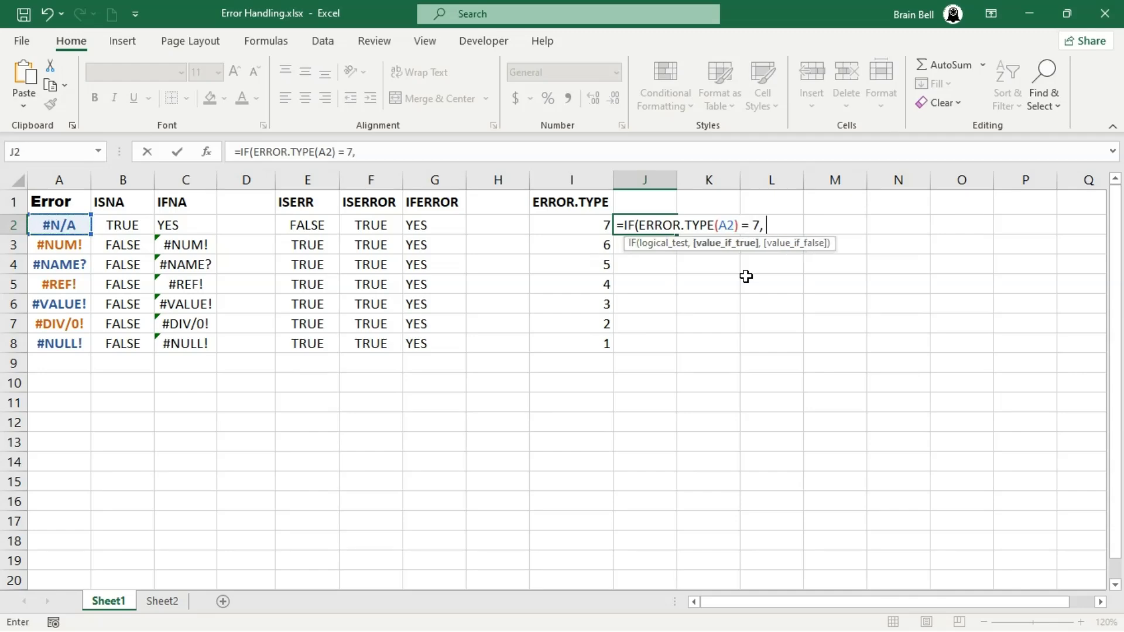
pyautogui.write('"NA", ')
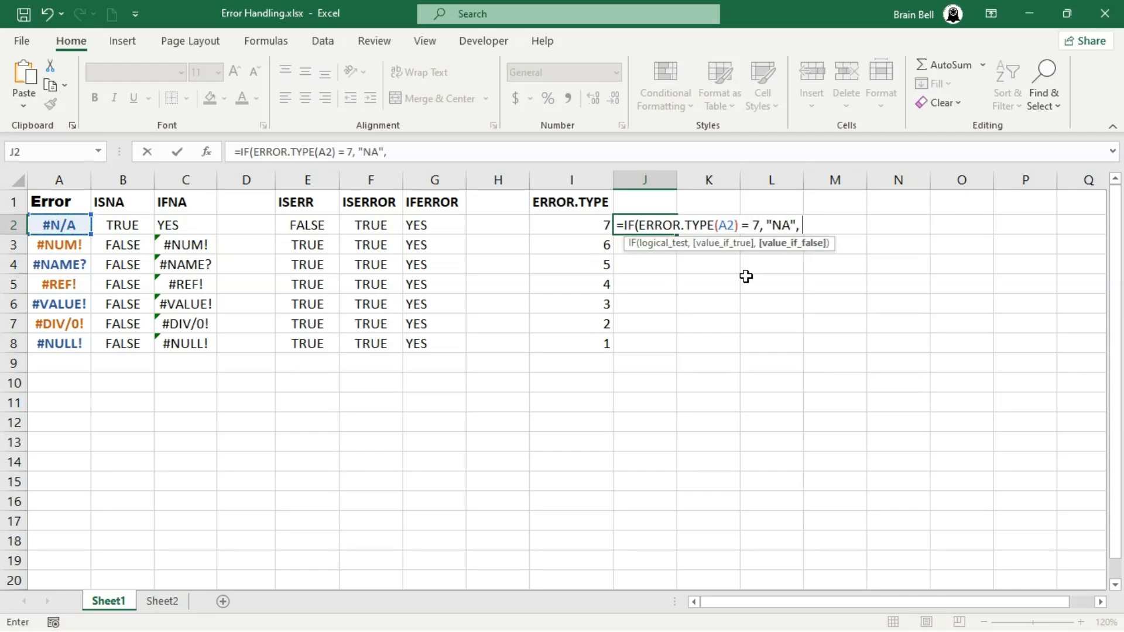
pyautogui.write('"OTHER")')
pyautogui.hotkey('ctrl', 'Return')
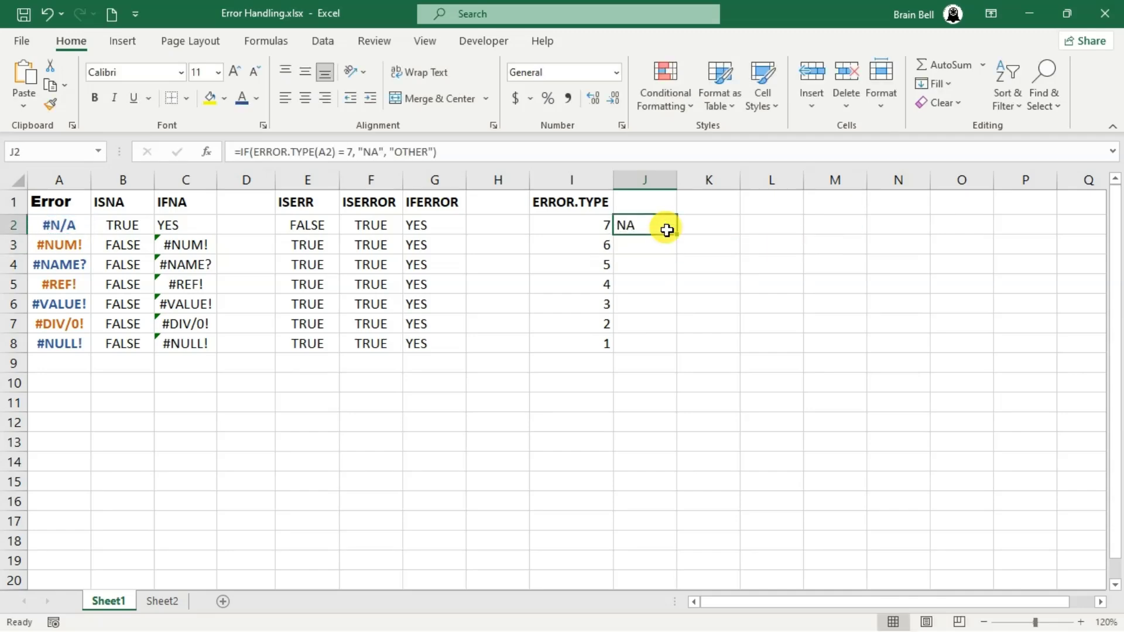
# Fill the IF formula from J2 down through J8, and clear the copies from J3:J8
pyautogui.moveTo(676, 234); pyautogui.dragTo(671, 350)
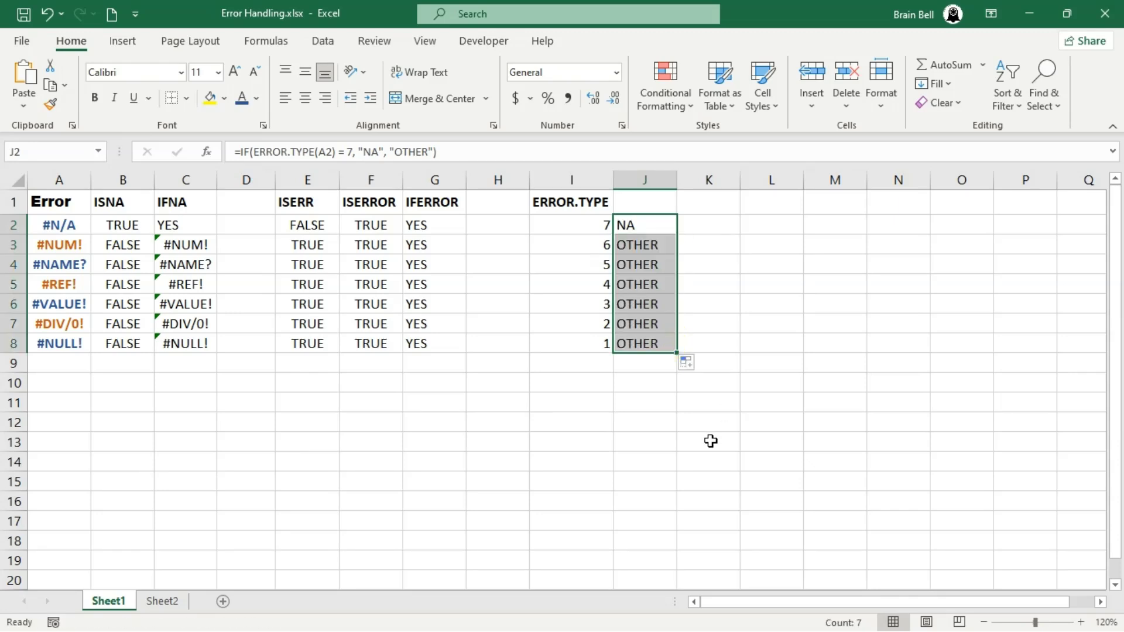
pyautogui.click(644, 249)
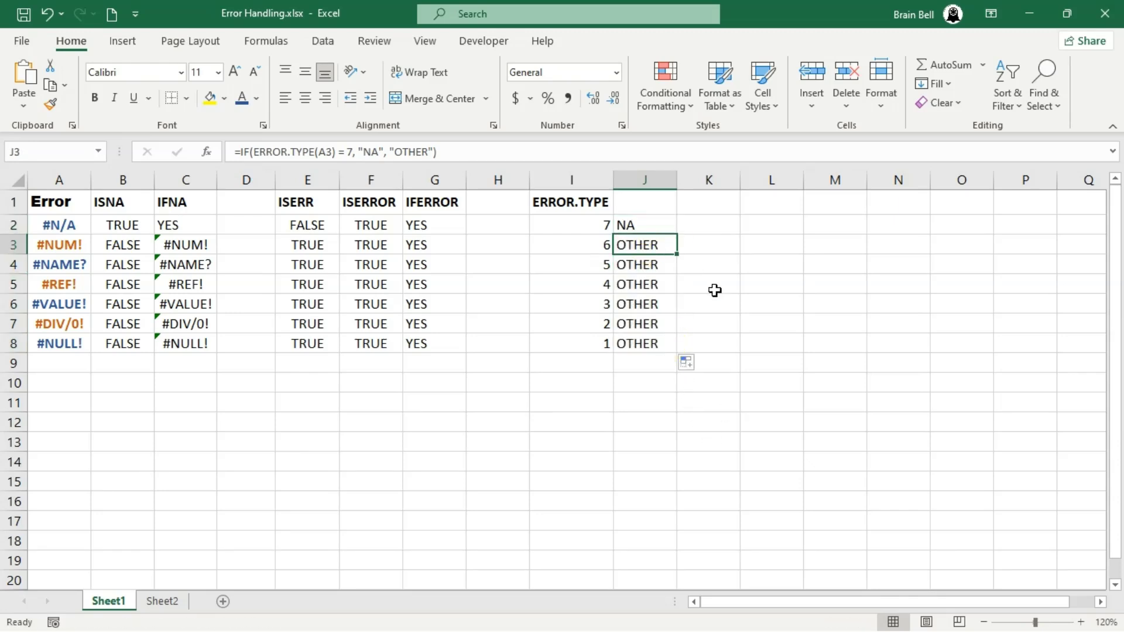
pyautogui.hotkey('shift', 'Down')
pyautogui.hotkey('shift', 'Down')
pyautogui.hotkey('shift', 'Down')
pyautogui.hotkey('shift', 'Down')
pyautogui.hotkey('shift', 'Down')
pyautogui.press('Delete')
# Enter the formula =IF(ERROR.TYPE(A5) = 4, "REF", "UNKNOWN") in cell J4 and check its result
pyautogui.press('Down')
pyautogui.write('=IF(ERROR')
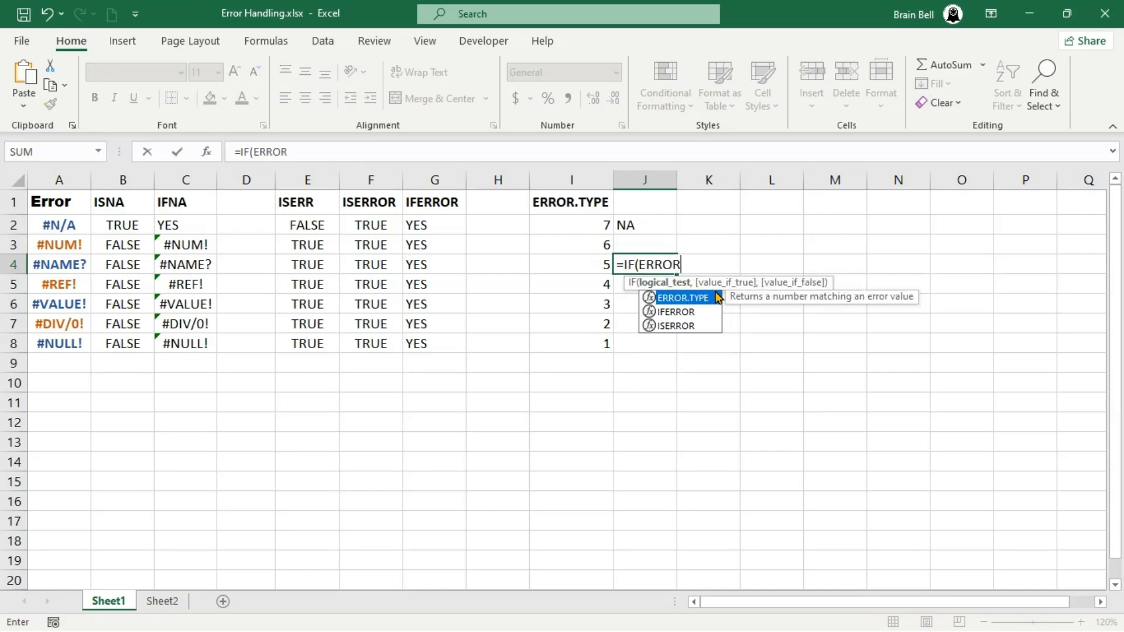
pyautogui.write('.TYPE(')
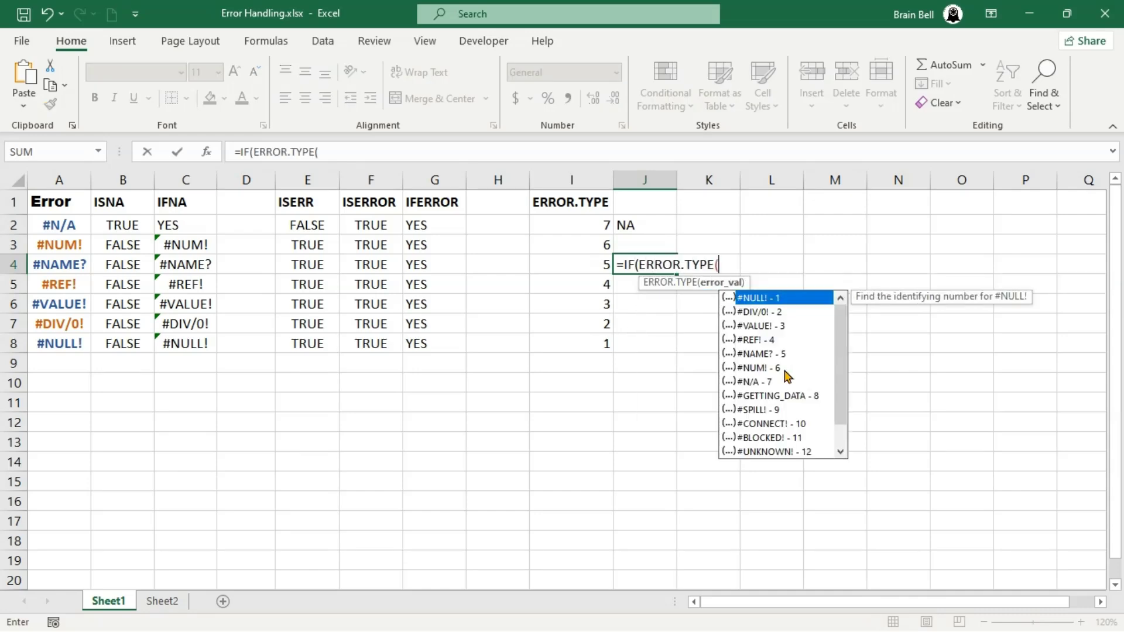
pyautogui.click(76, 284)
pyautogui.write(')')
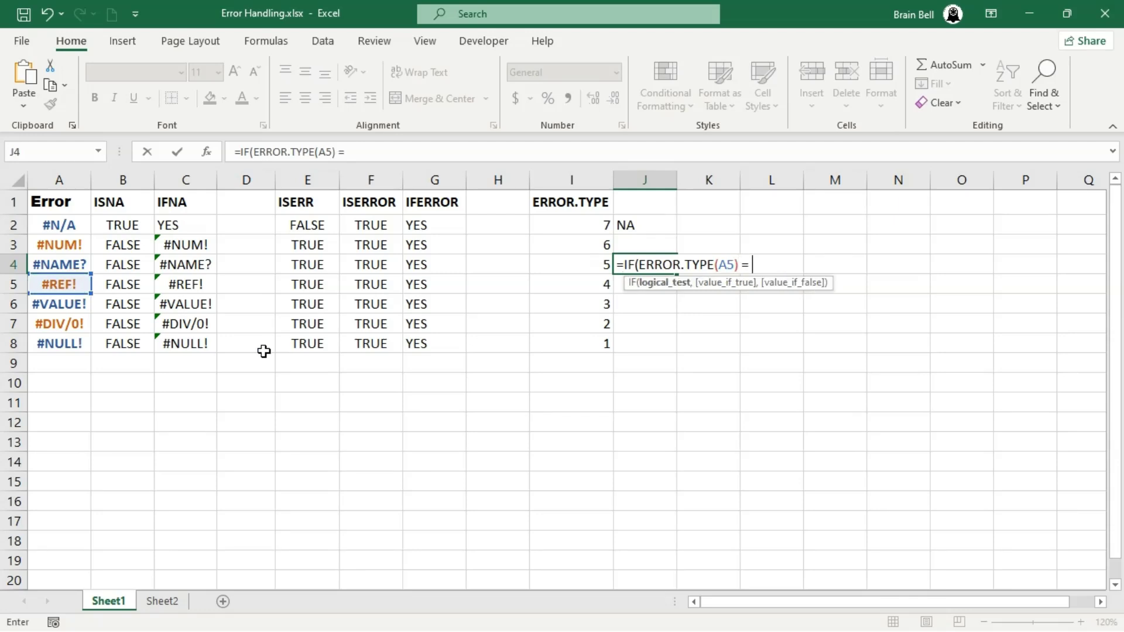
pyautogui.write(' = 4, "REF", "UNKNO')
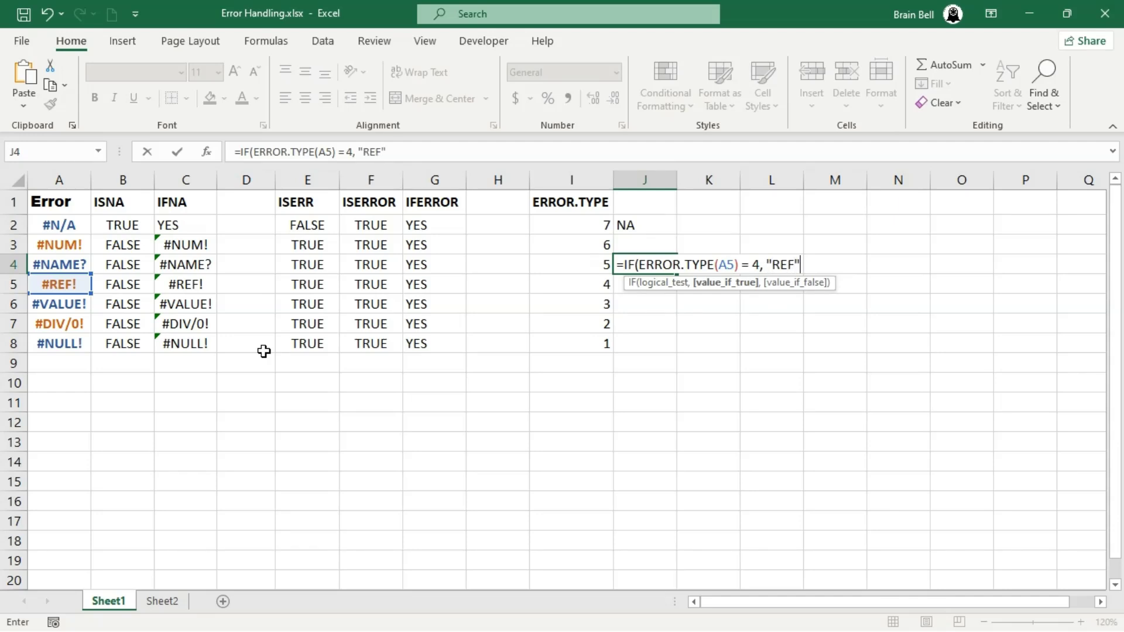
pyautogui.write('WN")')
pyautogui.press('Return')
pyautogui.press('Up')
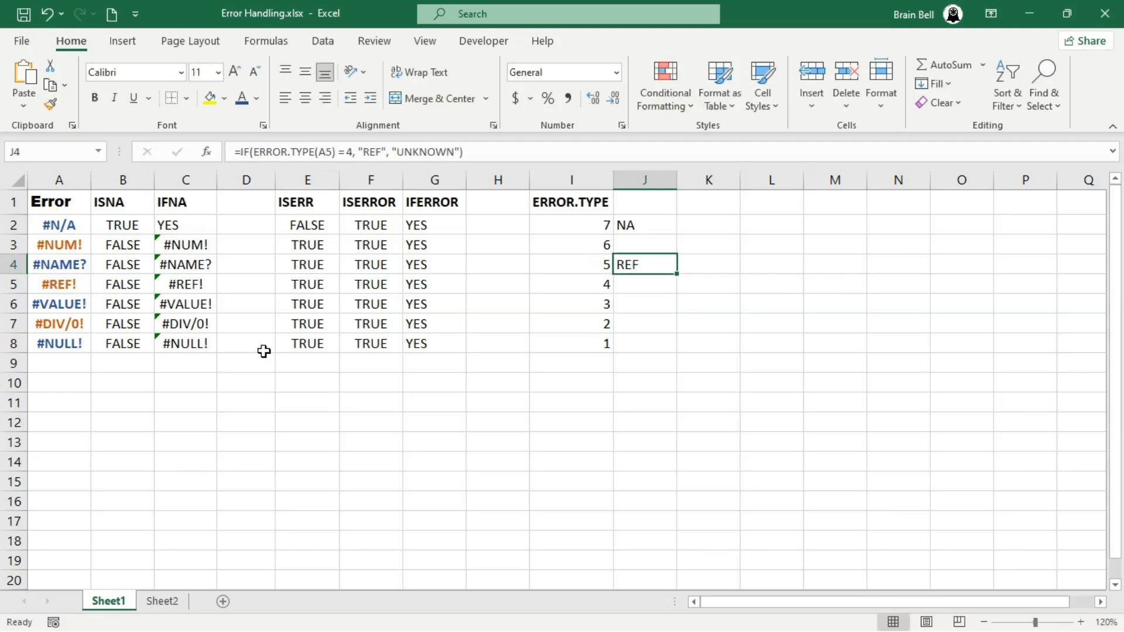
pyautogui.press('Down')
pyautogui.press('End')
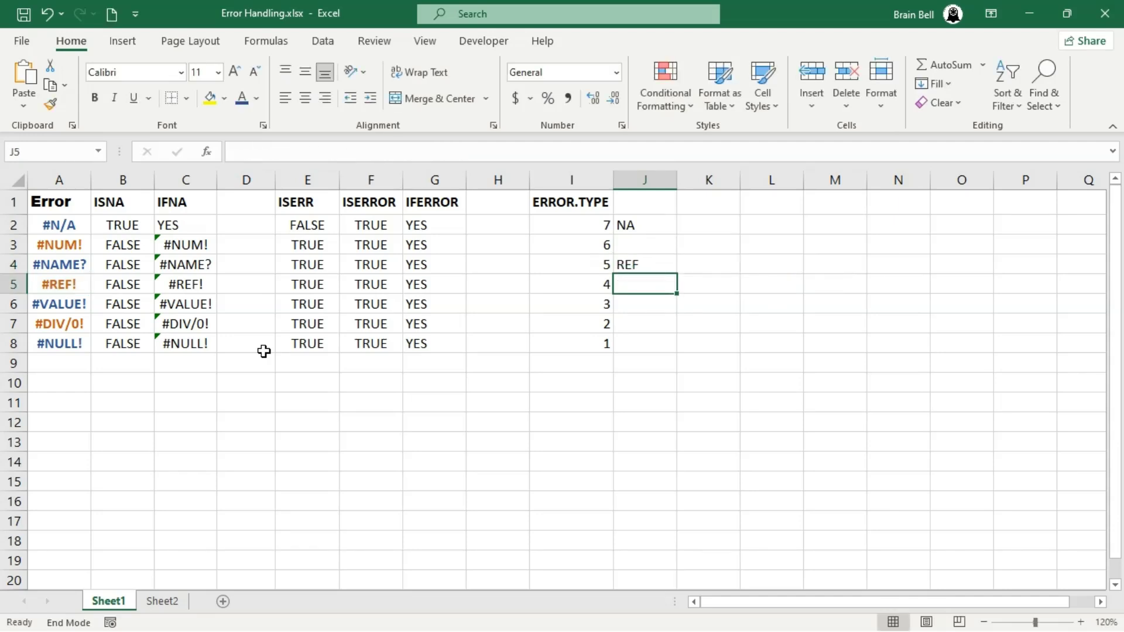